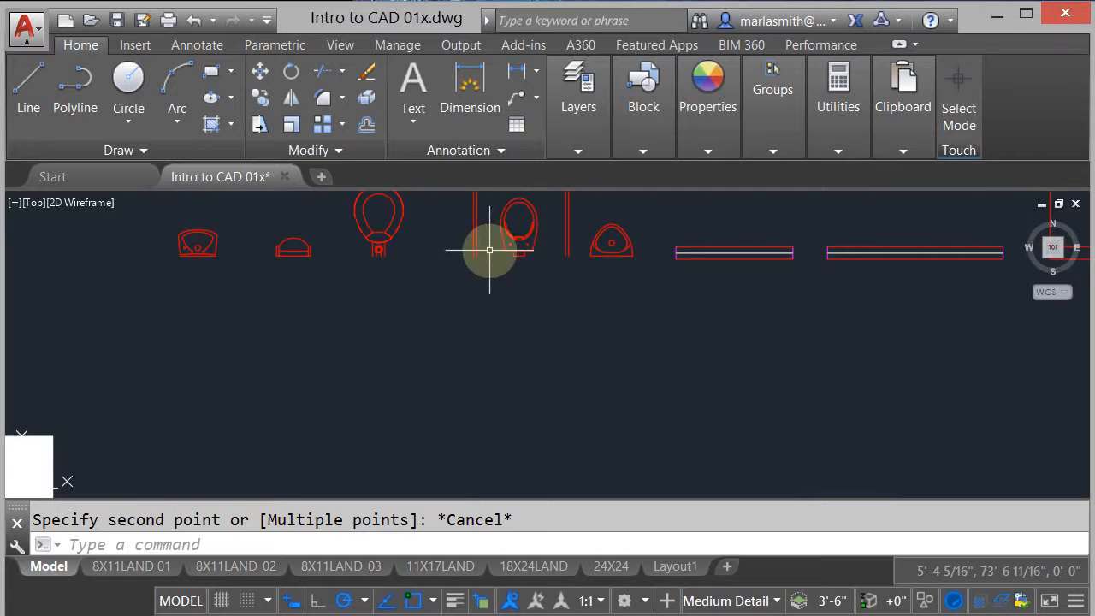
- Measure from the women's restroom's lower inside wall corner to the centers of both sinks on the reference plan
{"action": "scroll", "coordinate": [625, 275], "scroll_direction": "down", "scroll_amount": 6}
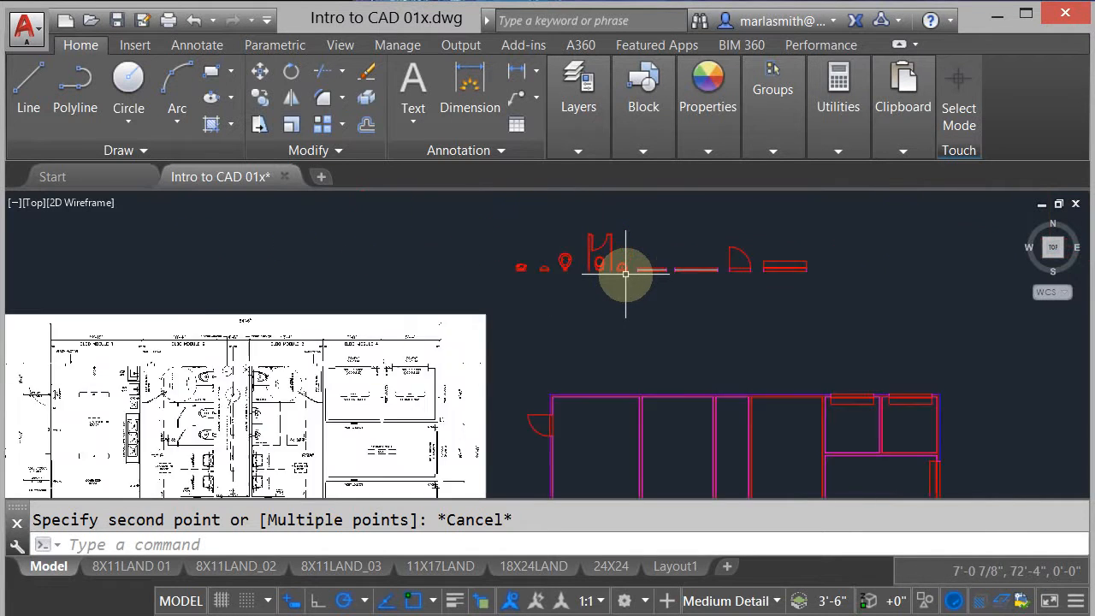
{"action": "scroll", "coordinate": [361, 366], "scroll_direction": "up", "scroll_amount": 6}
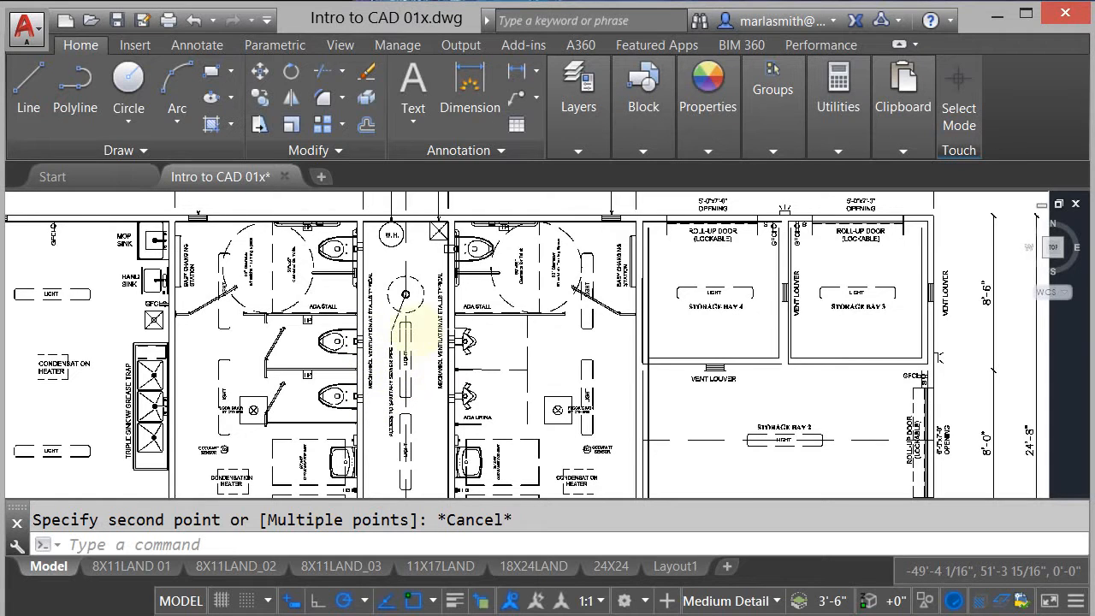
{"action": "scroll", "coordinate": [430, 333], "scroll_direction": "down", "scroll_amount": 3}
{"action": "mouse_move", "coordinate": [234, 339]}
{"action": "middle_mouse_down"}
{"action": "mouse_move", "coordinate": [237, 277]}
{"action": "mouse_move", "coordinate": [252, 256]}
{"action": "middle_mouse_up"}
{"action": "scroll", "coordinate": [377, 366], "scroll_direction": "up", "scroll_amount": 5}
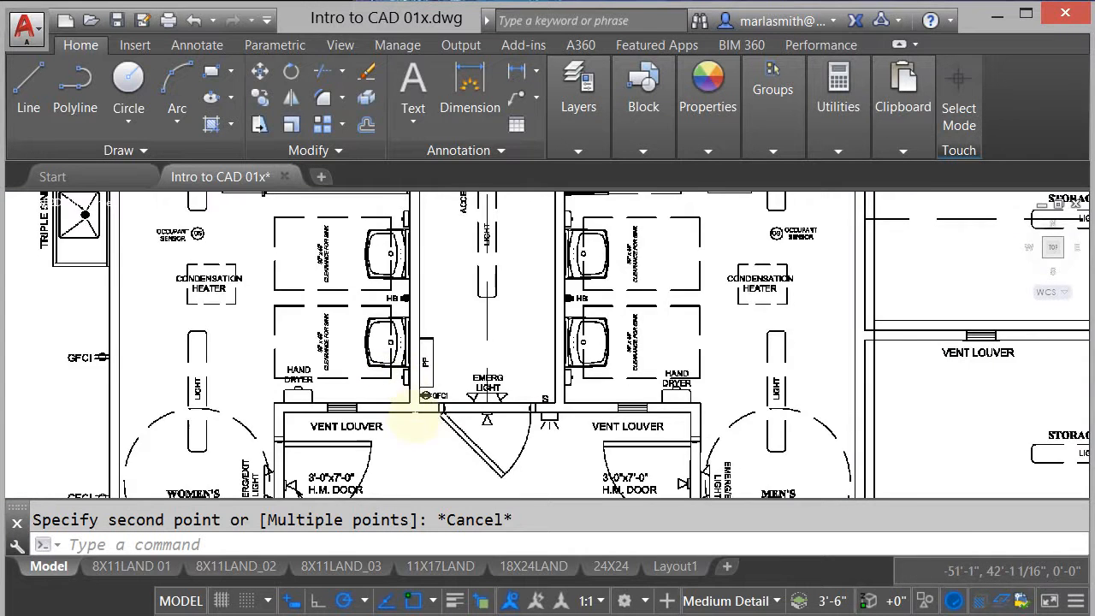
{"action": "scroll", "coordinate": [414, 419], "scroll_direction": "up", "scroll_amount": 2}
{"action": "scroll", "coordinate": [410, 400], "scroll_direction": "up", "scroll_amount": 2}
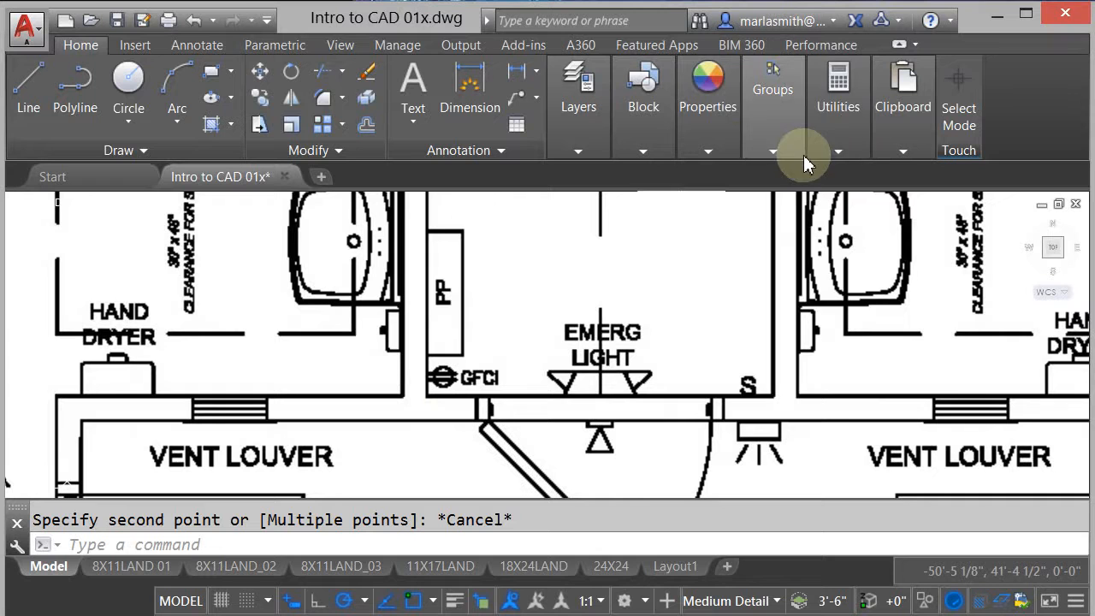
{"action": "left_click", "coordinate": [838, 150]}
{"action": "left_click", "coordinate": [799, 173]}
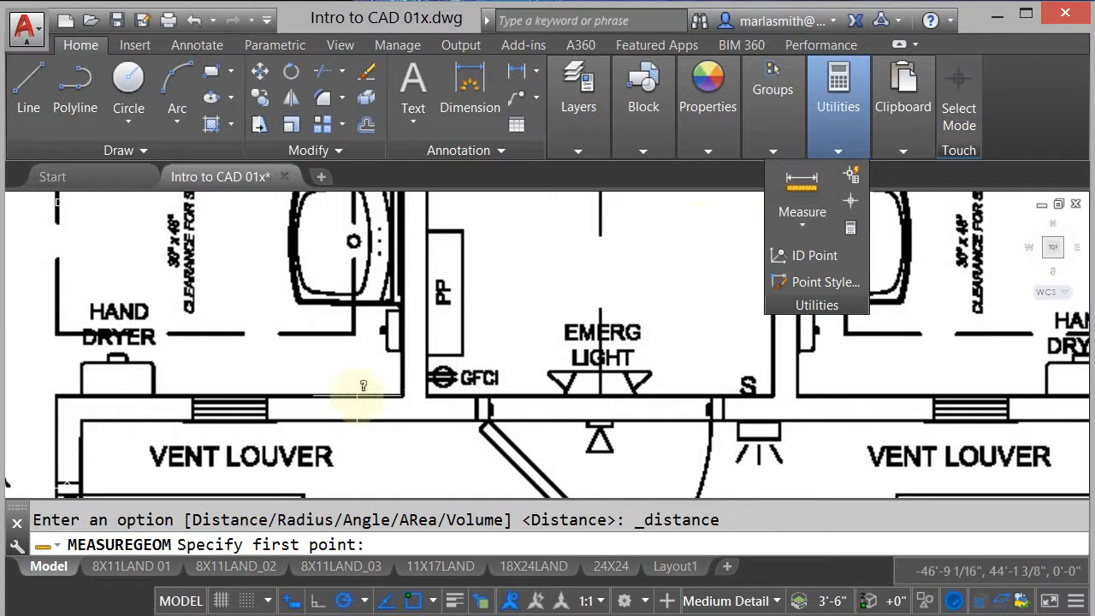
{"action": "left_click", "coordinate": [402, 395]}
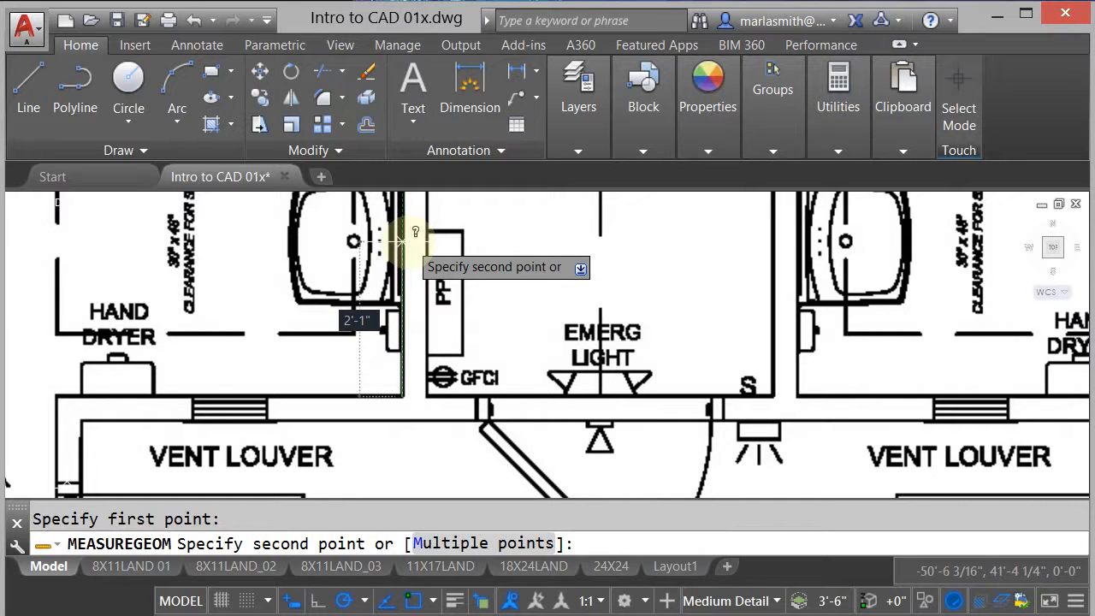
{"action": "scroll", "coordinate": [420, 378], "scroll_direction": "down", "scroll_amount": 2}
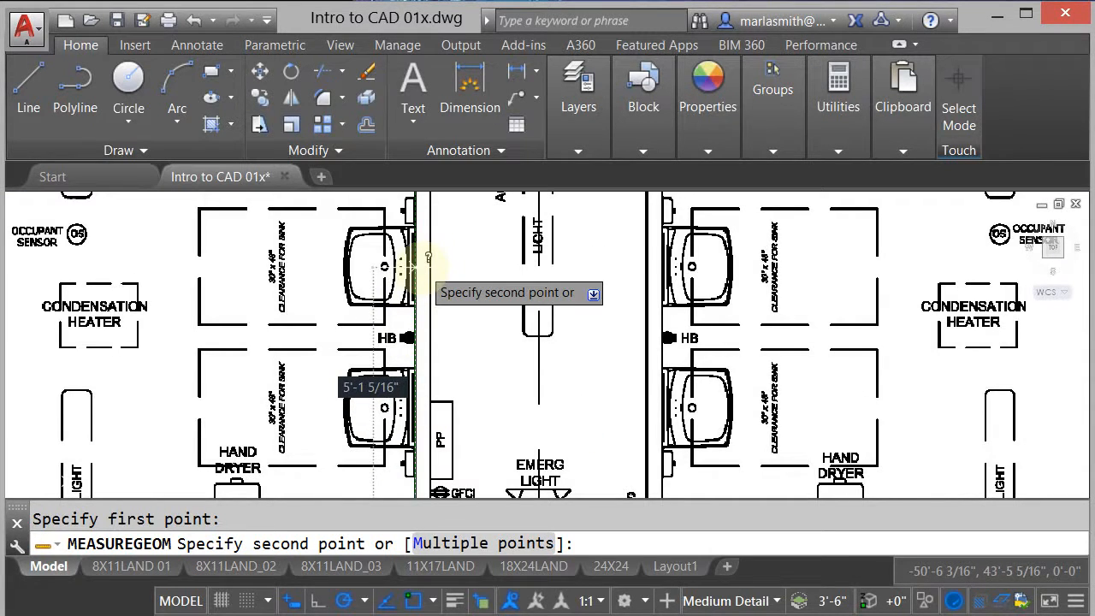
{"action": "scroll", "coordinate": [390, 303], "scroll_direction": "down", "scroll_amount": 3}
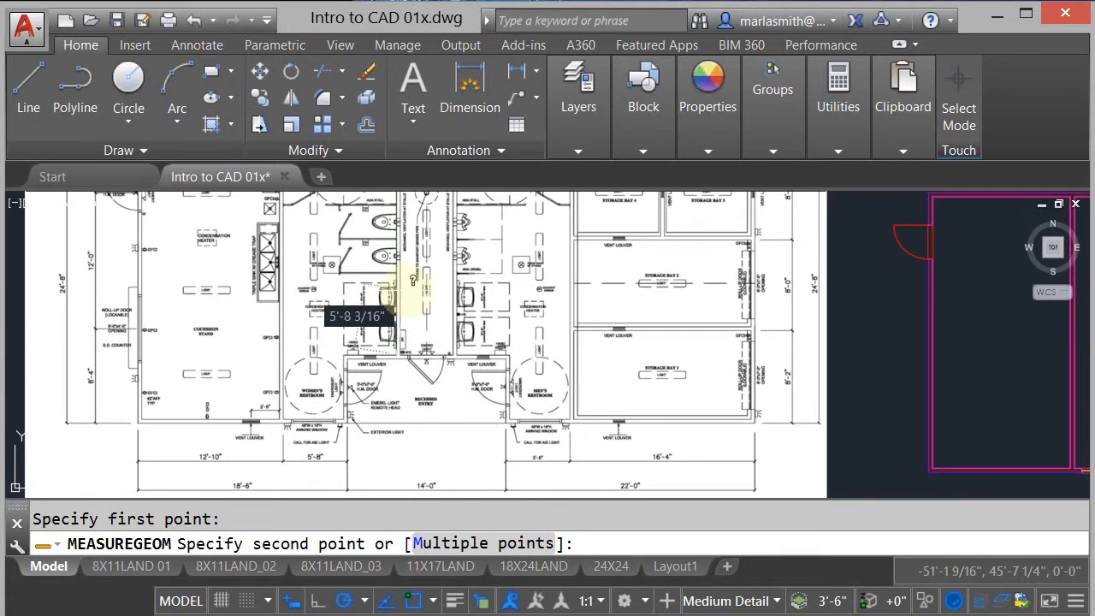
{"action": "scroll", "coordinate": [404, 289], "scroll_direction": "up", "scroll_amount": 1}
{"action": "key", "text": "Escape"}
- Copy the sink block from the fixture row above the drawn floor plan into the open area of the women's restroom
{"action": "scroll", "coordinate": [403, 289], "scroll_direction": "down", "scroll_amount": 5}
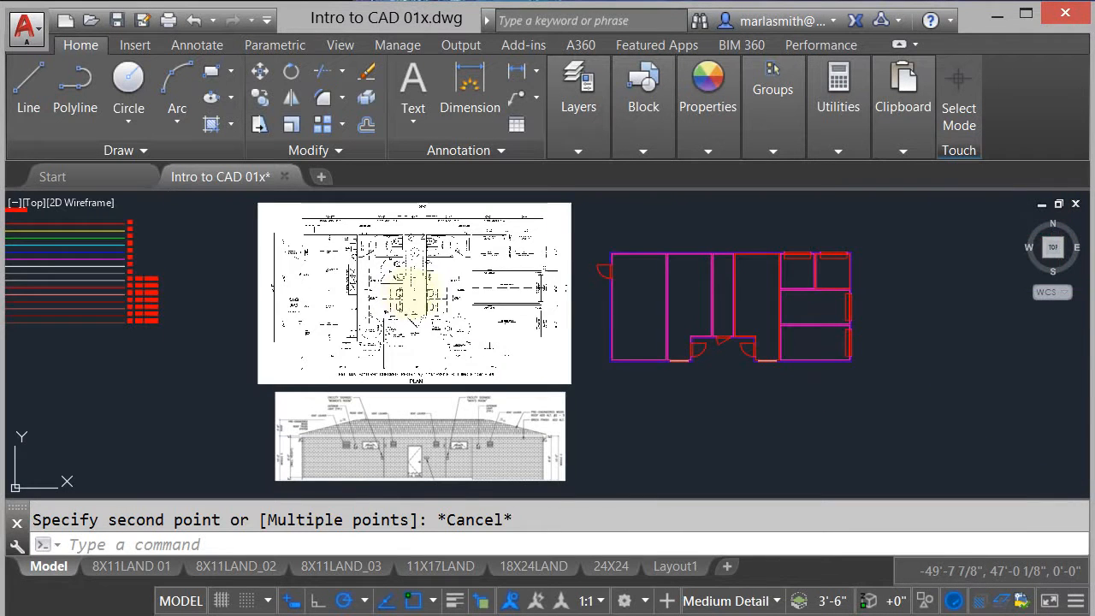
{"action": "middle_click_drag", "start_coordinate": [716, 220], "coordinate": [621, 318]}
{"action": "scroll", "coordinate": [550, 270], "scroll_direction": "up", "scroll_amount": 4}
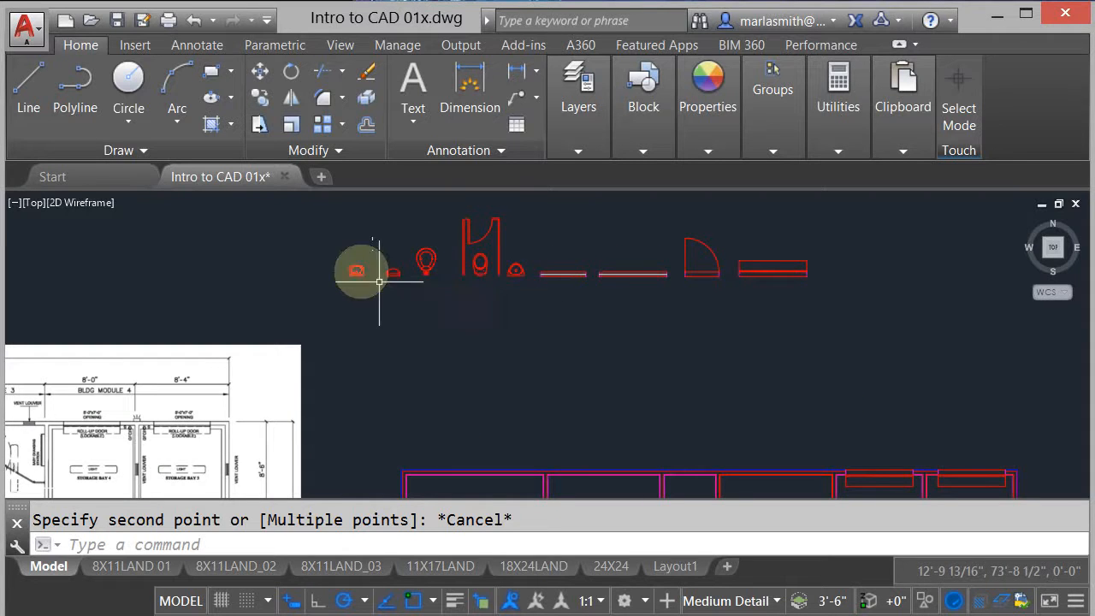
{"action": "scroll", "coordinate": [375, 286], "scroll_direction": "up", "scroll_amount": 5}
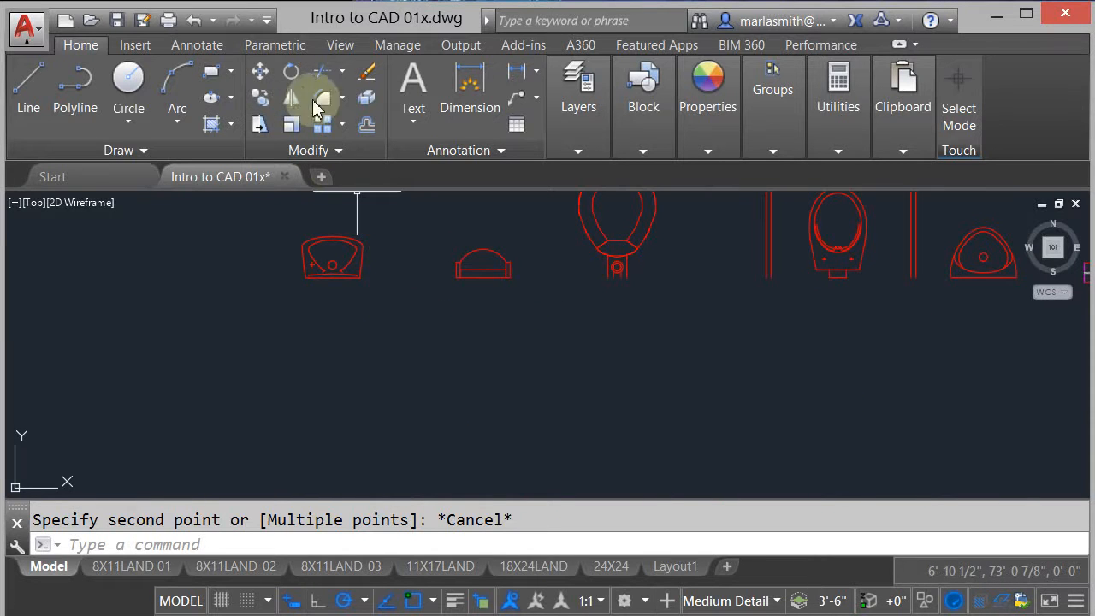
{"action": "left_click", "coordinate": [262, 100]}
{"action": "left_click", "coordinate": [352, 258]}
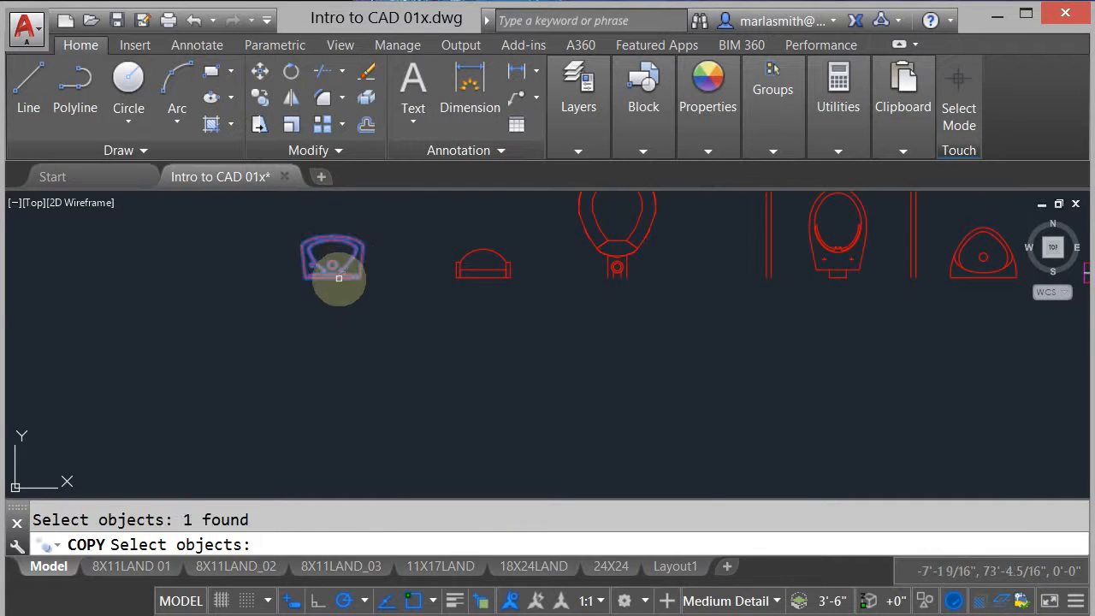
{"action": "key", "text": "Return"}
{"action": "left_click", "coordinate": [330, 253]}
{"action": "scroll", "coordinate": [376, 214], "scroll_direction": "down", "scroll_amount": 5}
{"action": "scroll", "coordinate": [439, 311], "scroll_direction": "up", "scroll_amount": 8}
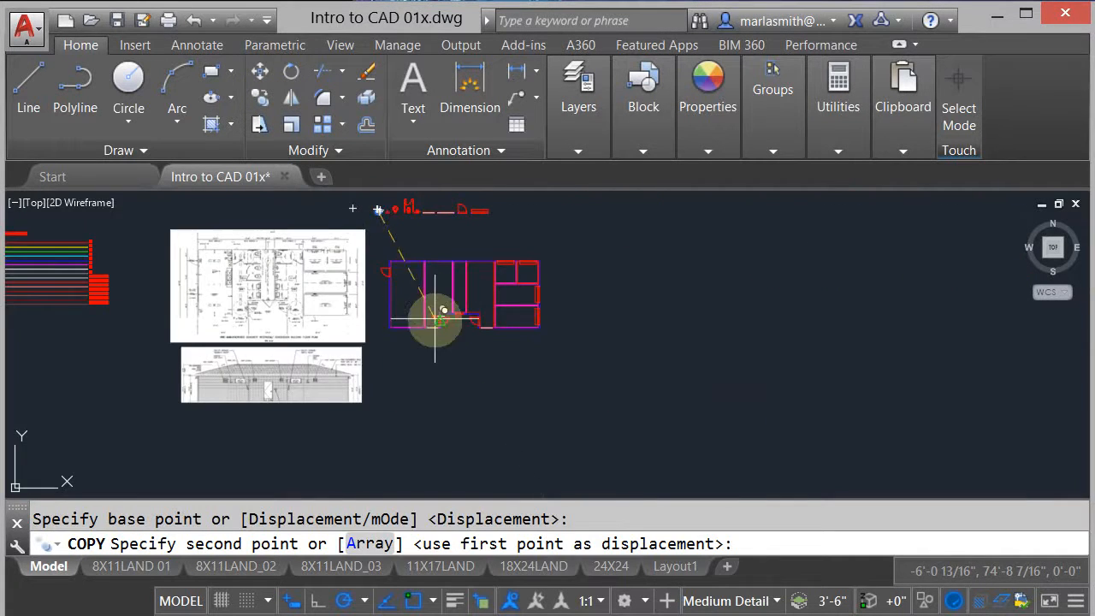
{"action": "left_click", "coordinate": [486, 323]}
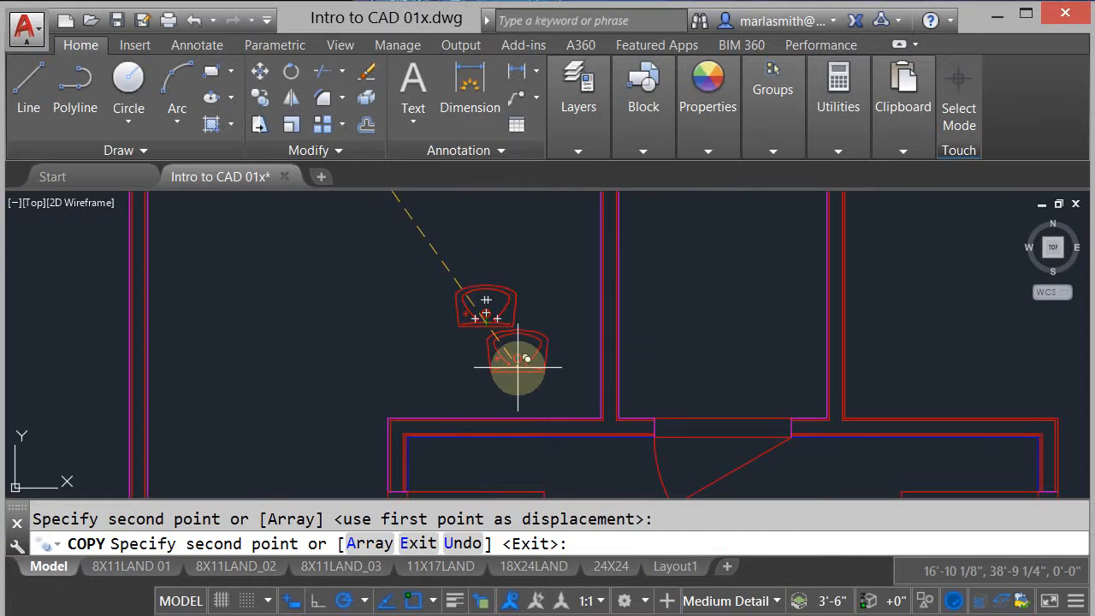
{"action": "right_click", "coordinate": [537, 368]}
{"action": "left_click", "coordinate": [556, 379]}
{"action": "scroll", "coordinate": [632, 313], "scroll_direction": "down", "scroll_amount": 4}
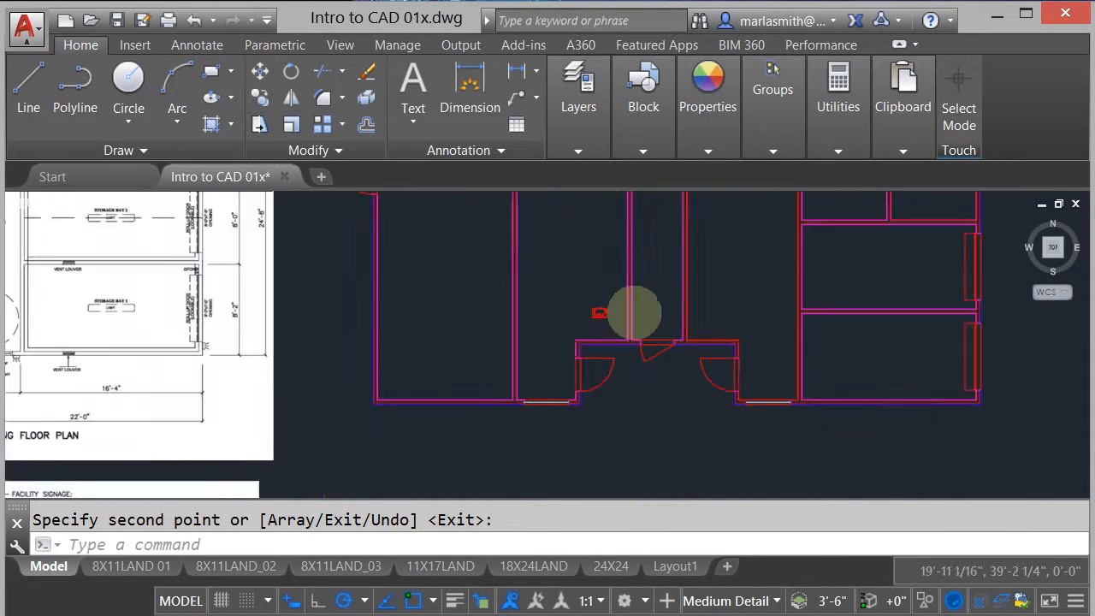
{"action": "scroll", "coordinate": [573, 342], "scroll_direction": "up", "scroll_amount": 2}
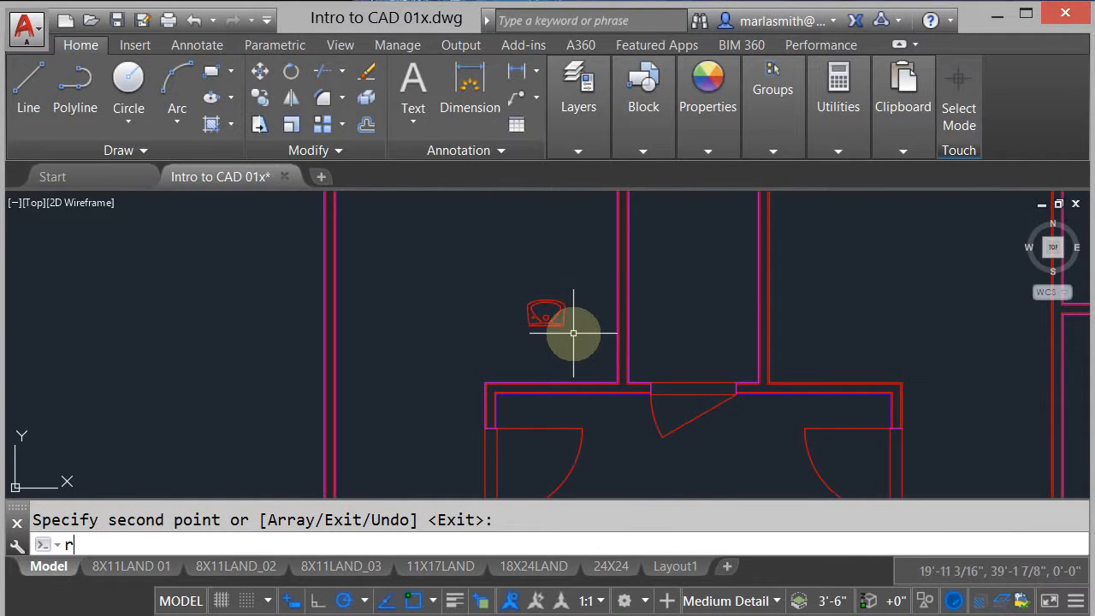
{"action": "key", "text": "BackSpace"}
{"action": "left_click", "coordinate": [291, 73]}
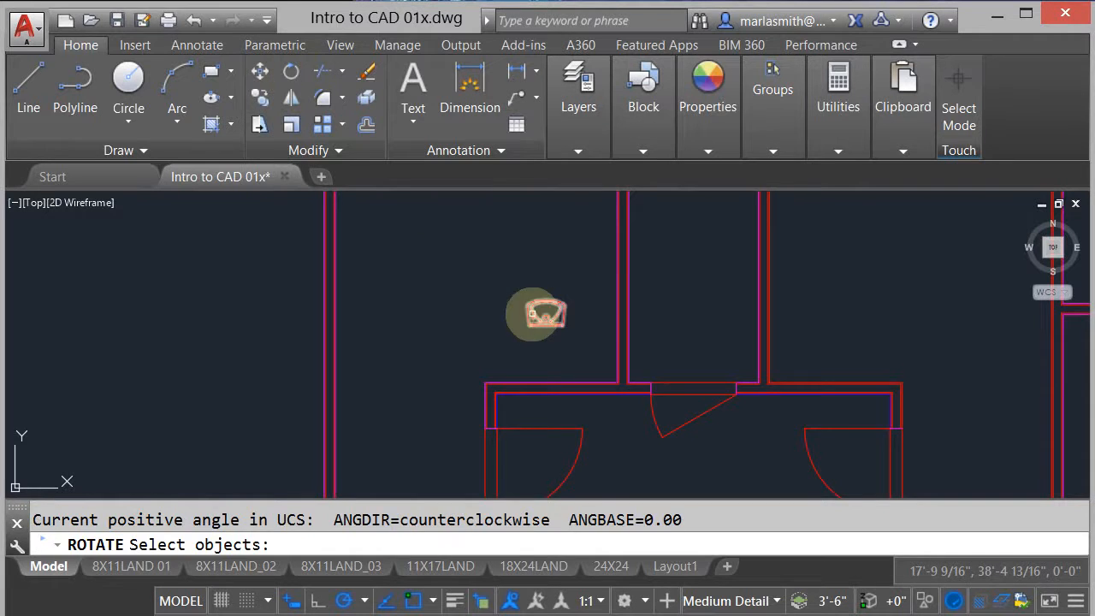
{"action": "key", "text": "Escape"}
- Rotate the copied sink 90° about its insertion point so its back faces the chase wall
{"action": "scroll", "coordinate": [548, 313], "scroll_direction": "up", "scroll_amount": 3}
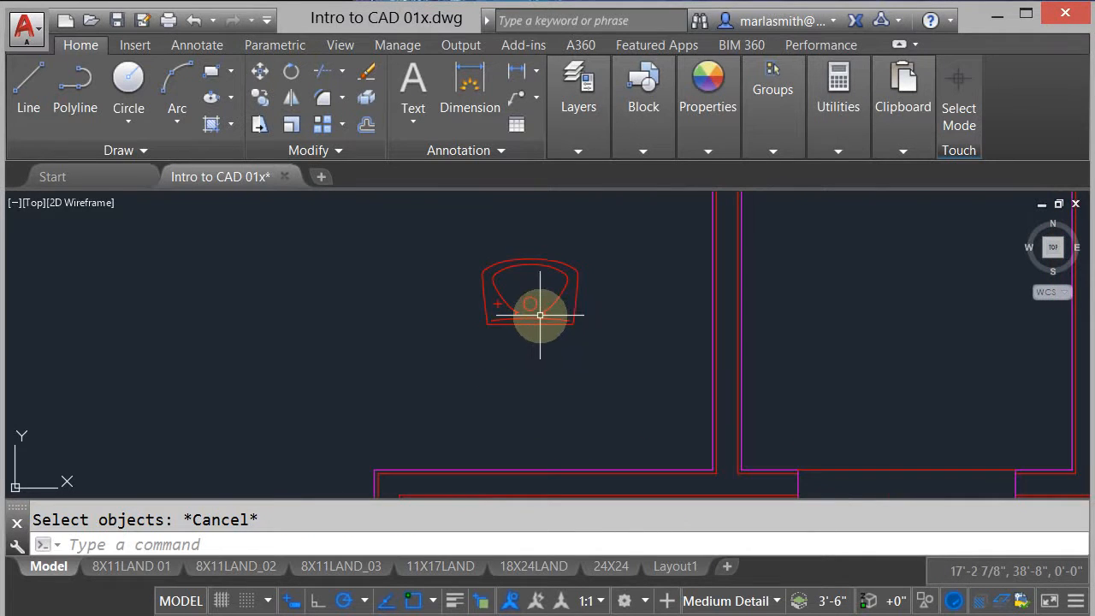
{"action": "left_click", "coordinate": [549, 311]}
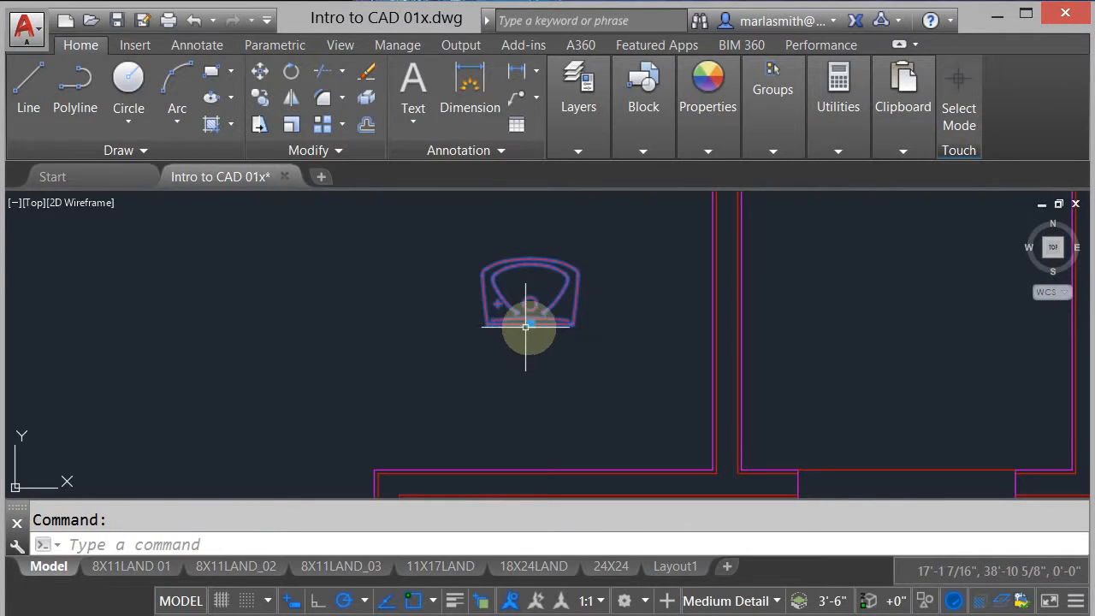
{"action": "left_click", "coordinate": [530, 324]}
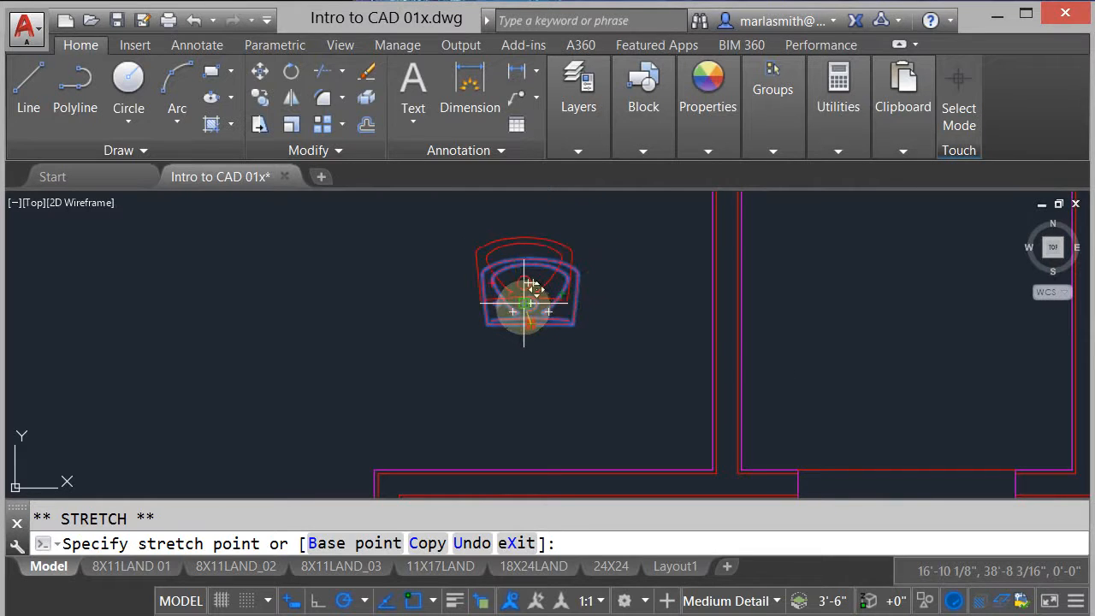
{"action": "key", "text": "space"}
{"action": "key", "text": "space"}
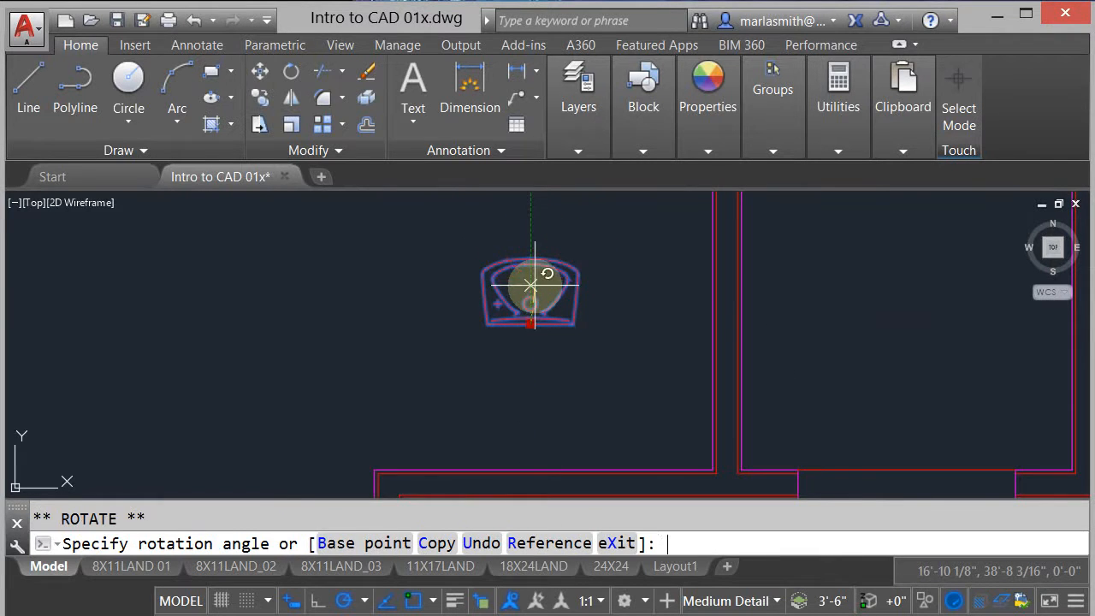
{"action": "left_click", "coordinate": [532, 214]}
{"action": "key", "text": "Escape"}
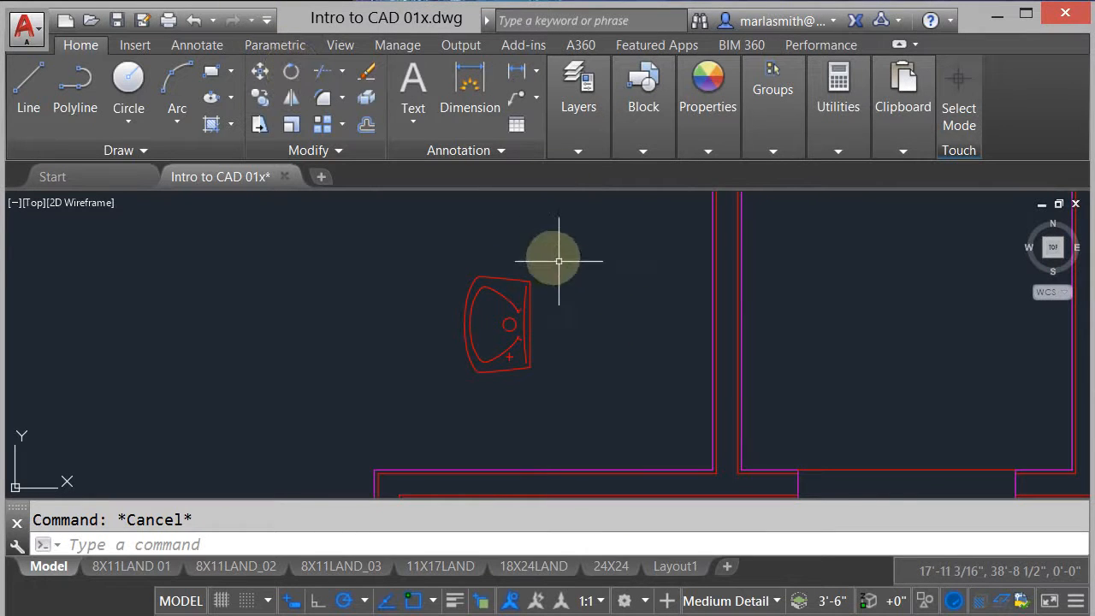
{"action": "type", "text": "m"}
{"action": "key", "text": "Return"}
{"action": "key", "text": "Escape"}
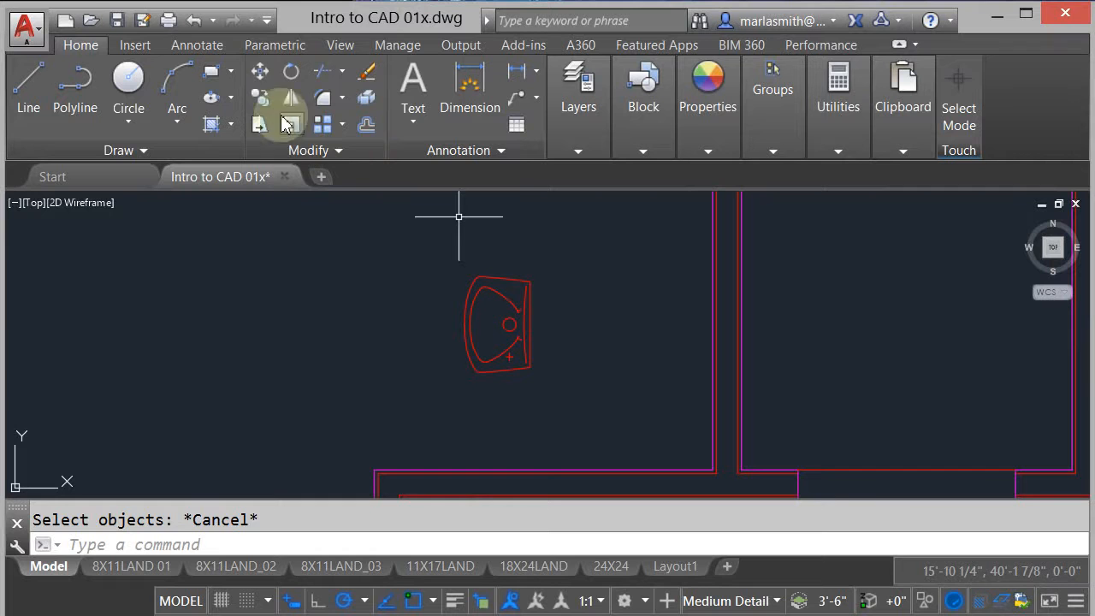
- Move the sink by the midpoint of its back edge to the women's restroom's lower inside wall corner
{"action": "left_click", "coordinate": [259, 72]}
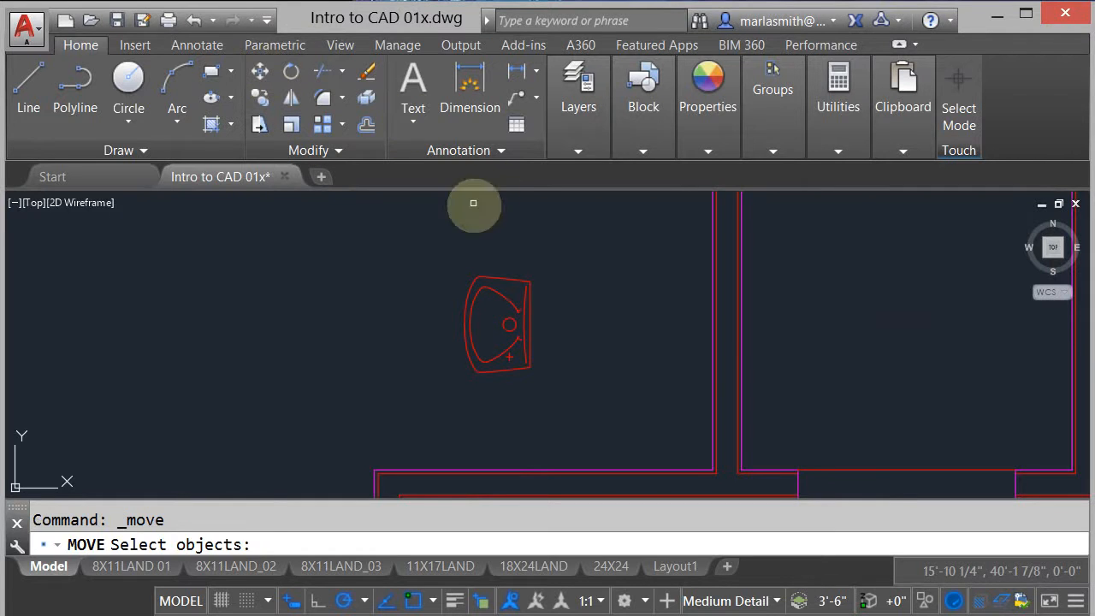
{"action": "left_click", "coordinate": [518, 282]}
{"action": "key", "text": "Return"}
{"action": "left_click", "coordinate": [533, 326]}
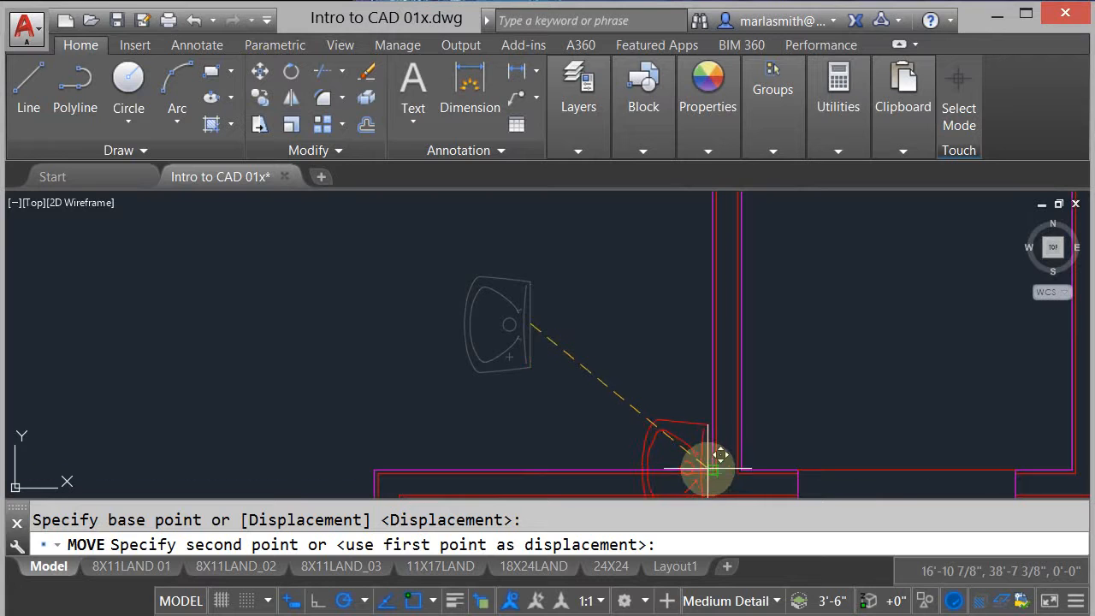
{"action": "left_click", "coordinate": [713, 468]}
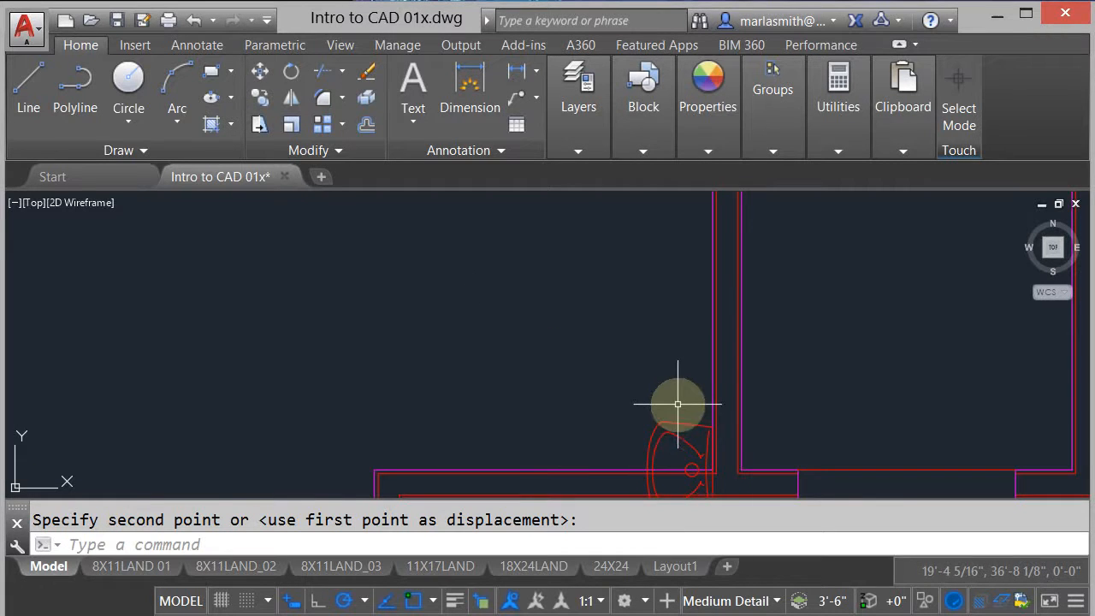
- Move the sink 2'1" straight up along the chase wall from the corner
{"action": "right_click", "coordinate": [689, 419]}
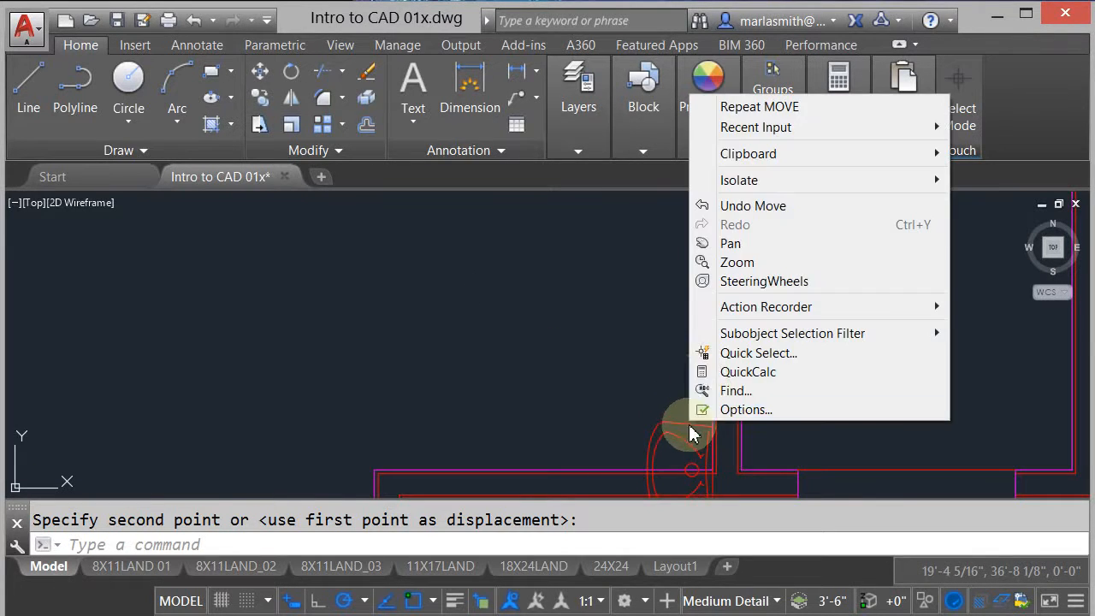
{"action": "left_click", "coordinate": [719, 106]}
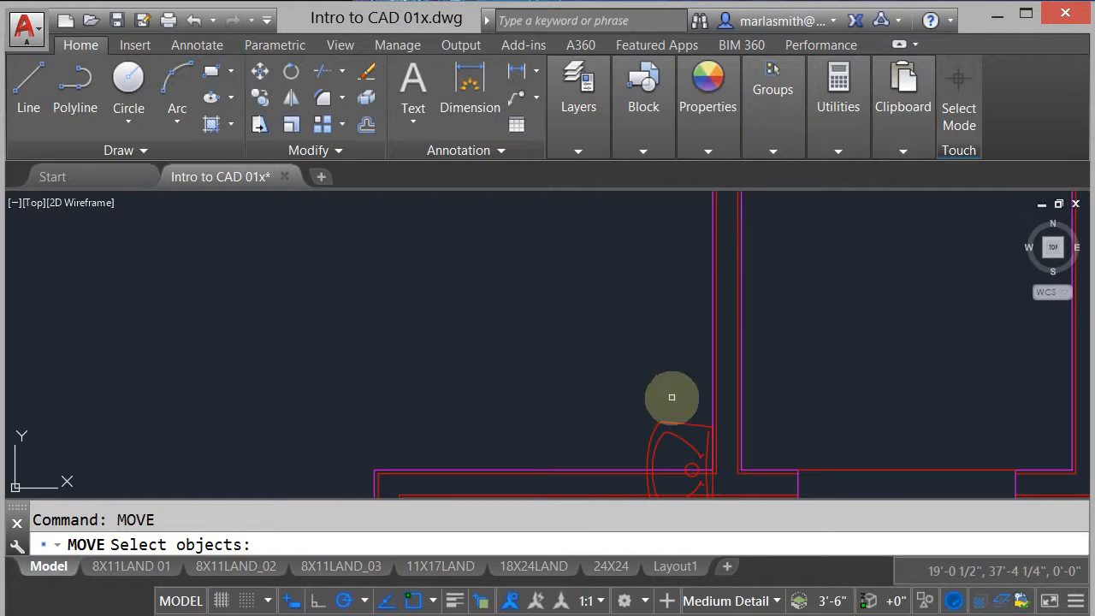
{"action": "left_click", "coordinate": [666, 423]}
{"action": "key", "text": "Return"}
{"action": "left_click", "coordinate": [634, 354]}
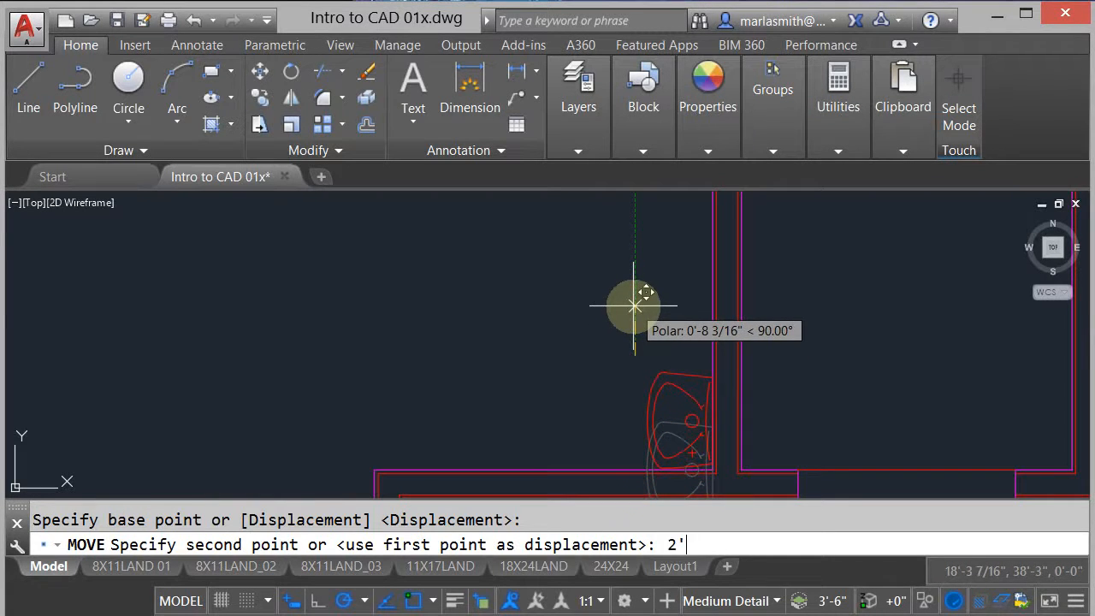
{"action": "type", "text": "2'1"}
{"action": "key", "text": "Return"}
- Copy the wall-mounted sink 3' straight up along the chase wall to add the second sink
{"action": "middle_click_drag", "start_coordinate": [604, 313], "coordinate": [555, 376]}
{"action": "scroll", "coordinate": [555, 377], "scroll_direction": "down", "scroll_amount": 2}
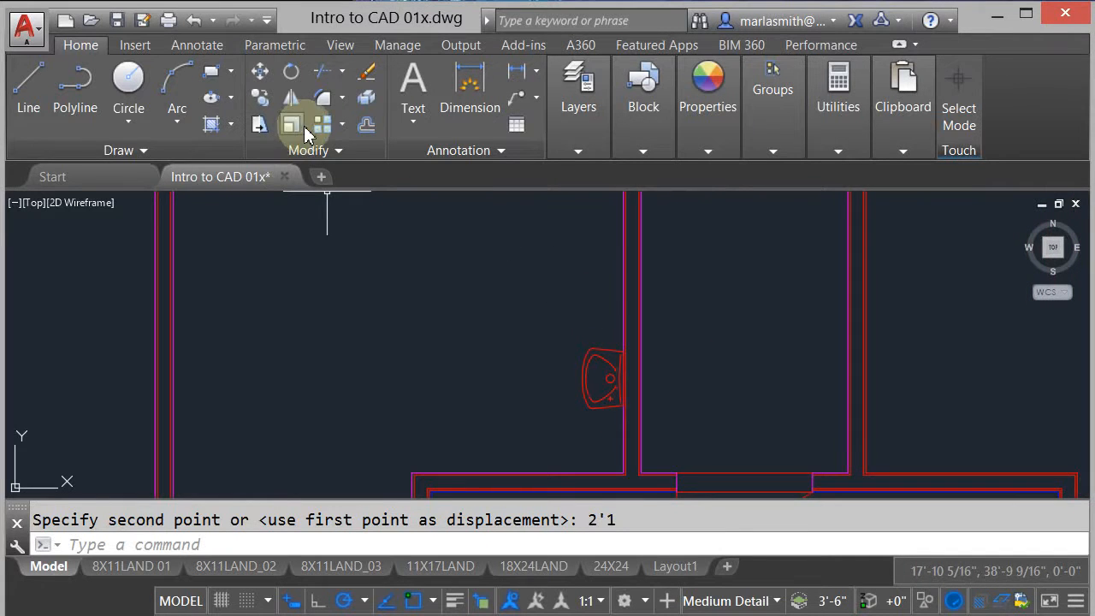
{"action": "left_click", "coordinate": [258, 100]}
{"action": "left_click", "coordinate": [611, 379]}
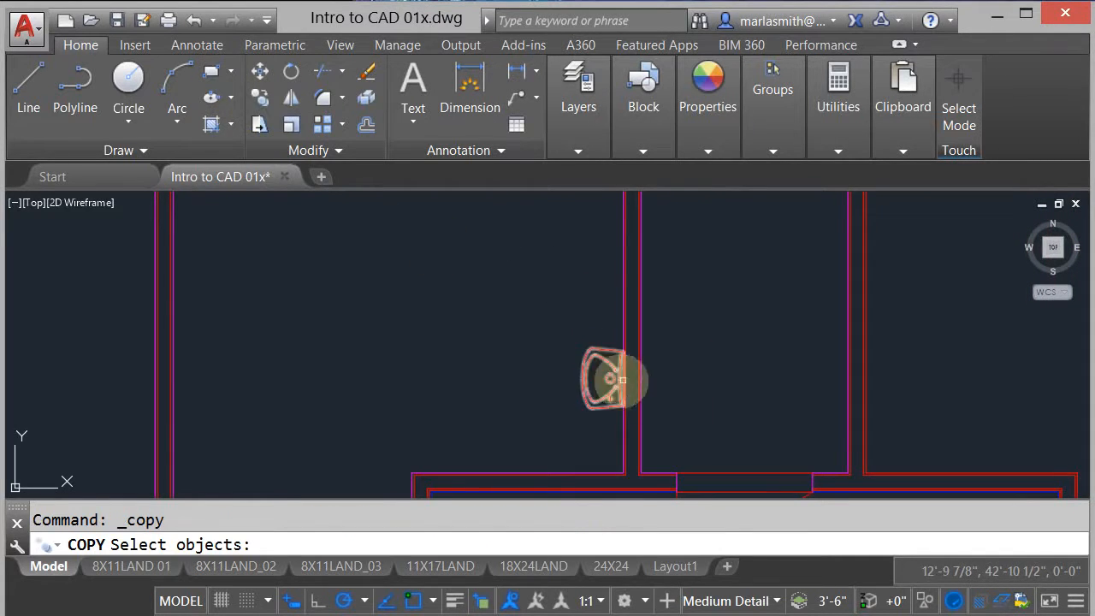
{"action": "left_click", "coordinate": [605, 361]}
{"action": "key", "text": "Return"}
{"action": "left_click", "coordinate": [505, 376]}
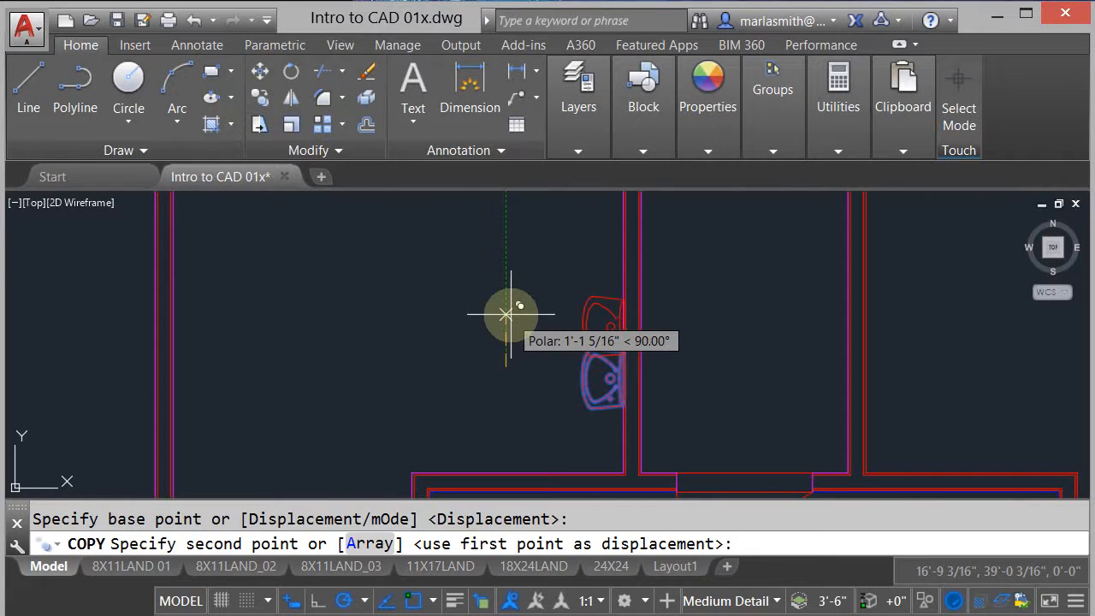
{"action": "key", "text": "Return"}
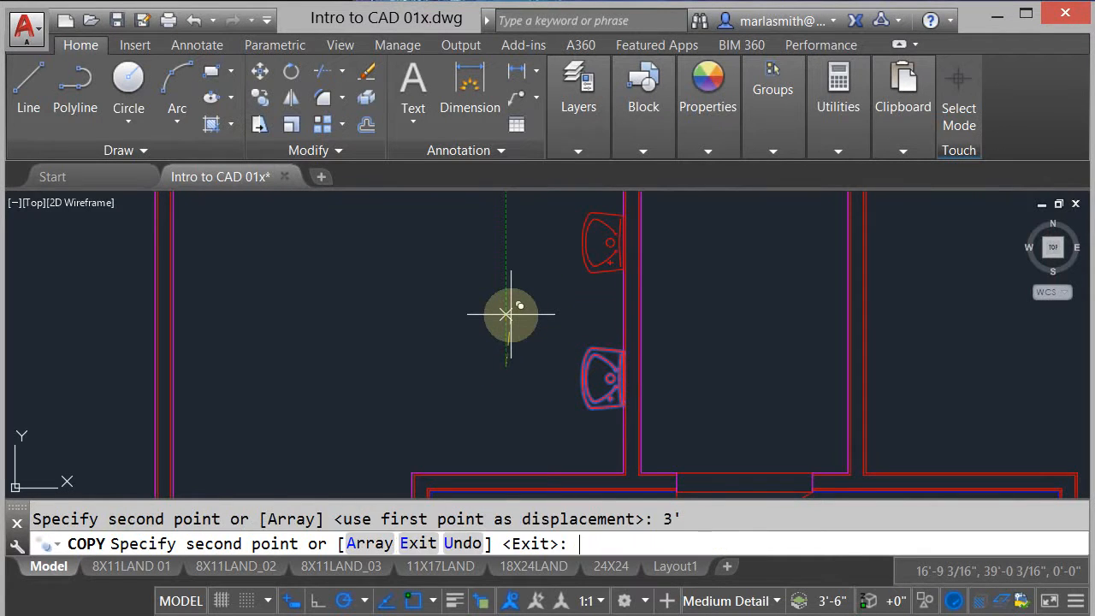
{"action": "right_click", "coordinate": [503, 311]}
{"action": "left_click", "coordinate": [518, 329]}
- Examine the women's restroom toilet stalls on the reference plan and the toilet stall in the row of fixtures above the floor plan
{"action": "scroll", "coordinate": [697, 366], "scroll_direction": "down", "scroll_amount": 6}
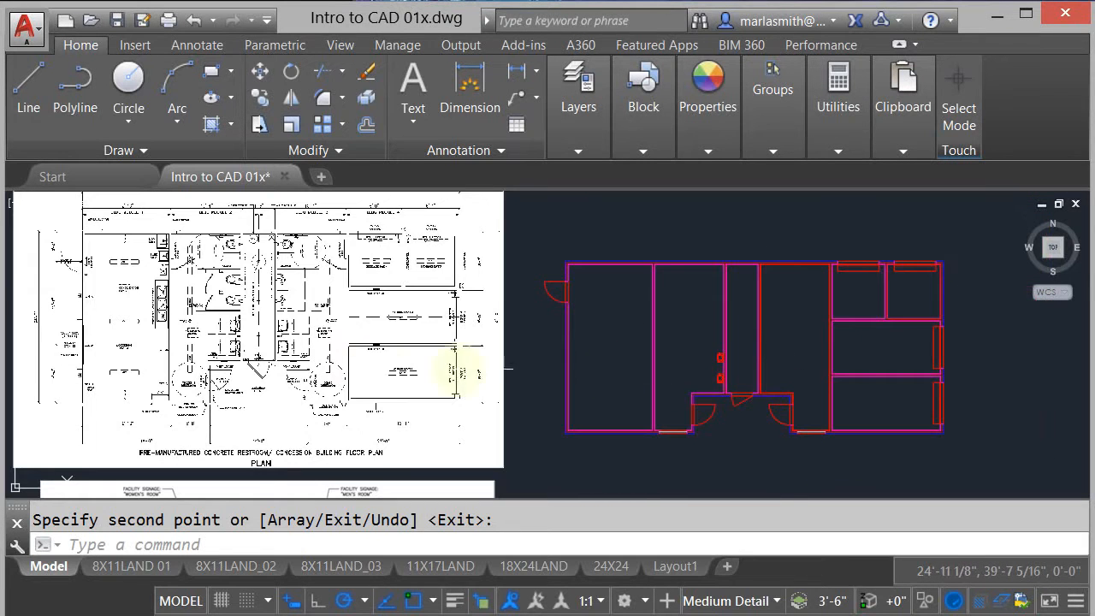
{"action": "scroll", "coordinate": [237, 304], "scroll_direction": "up", "scroll_amount": 4}
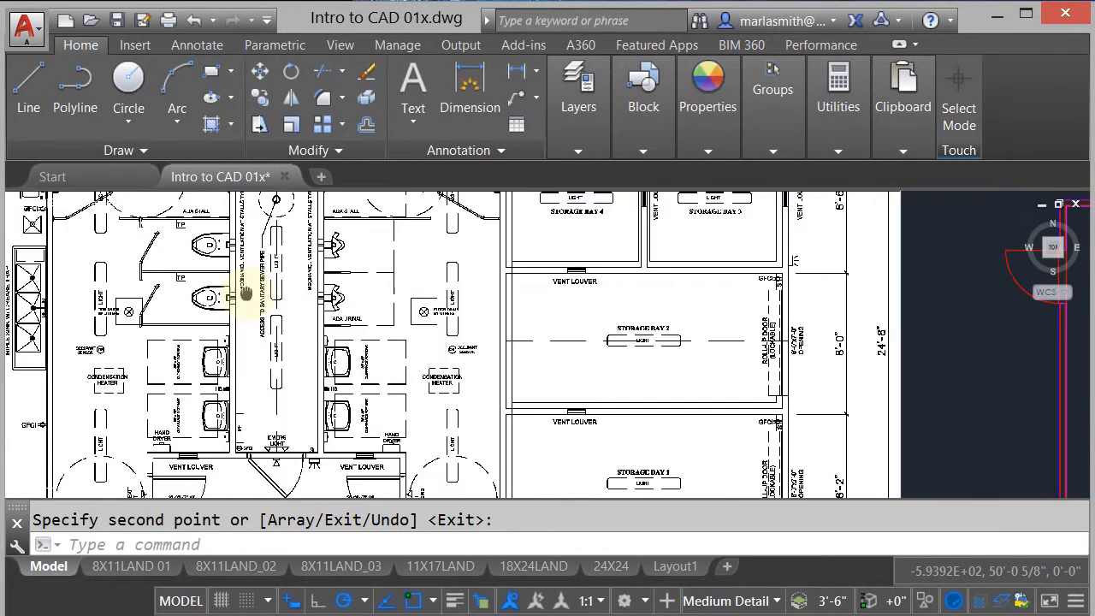
{"action": "middle_click_drag", "start_coordinate": [245, 293], "coordinate": [285, 400]}
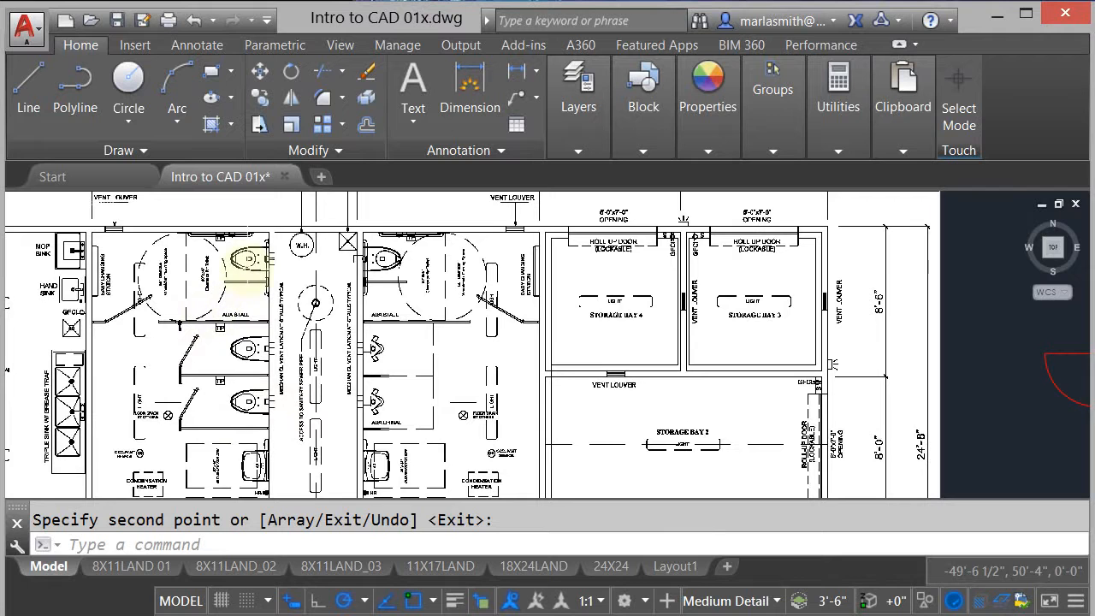
{"action": "scroll", "coordinate": [230, 256], "scroll_direction": "down", "scroll_amount": 6}
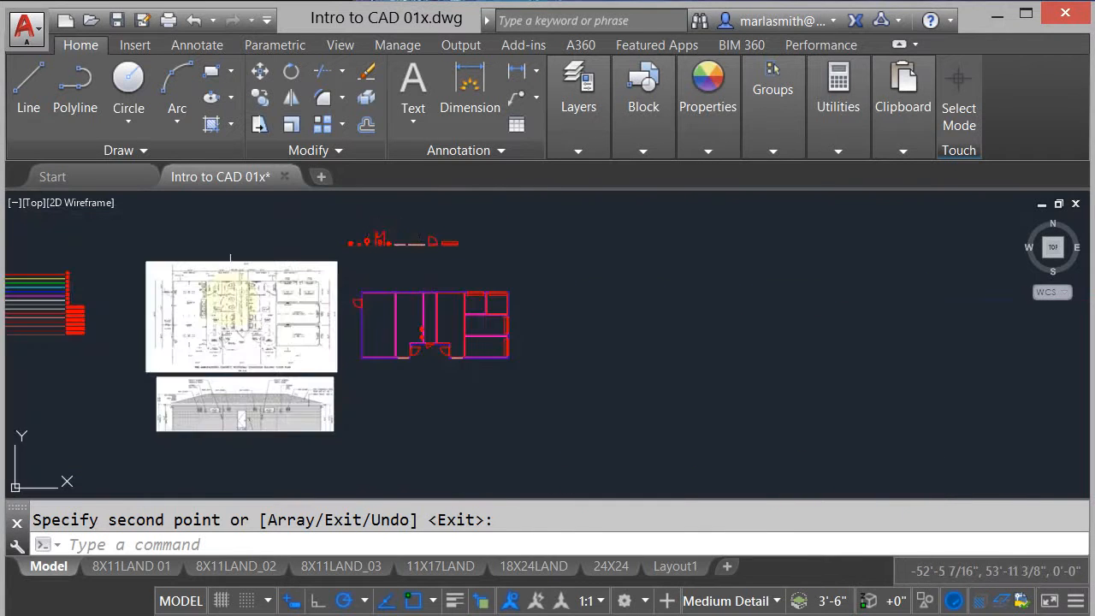
{"action": "scroll", "coordinate": [391, 245], "scroll_direction": "up", "scroll_amount": 5}
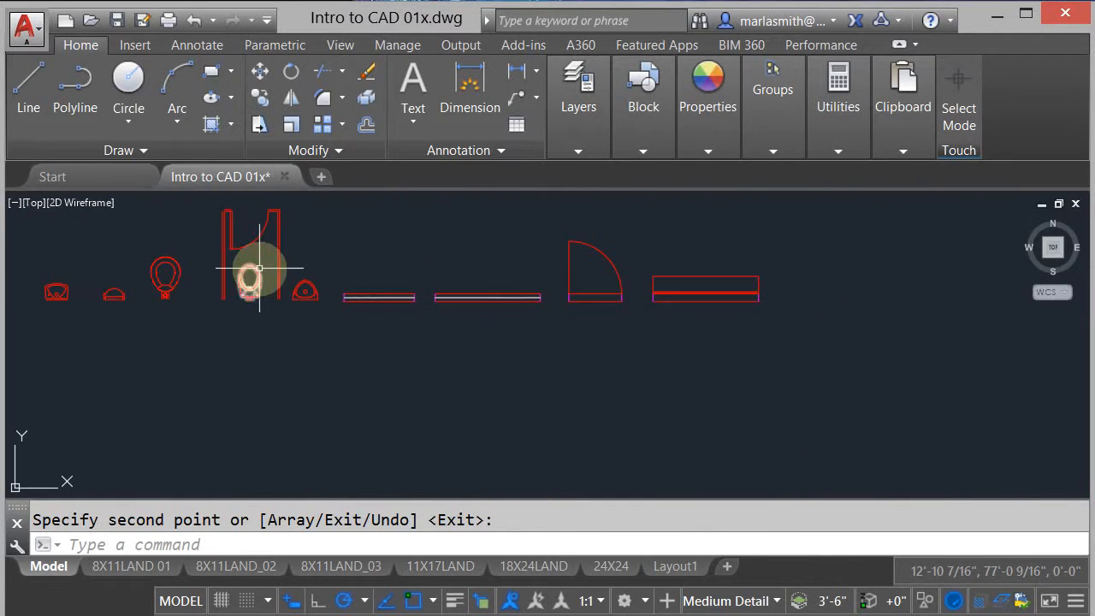
{"action": "scroll", "coordinate": [254, 268], "scroll_direction": "up", "scroll_amount": 2}
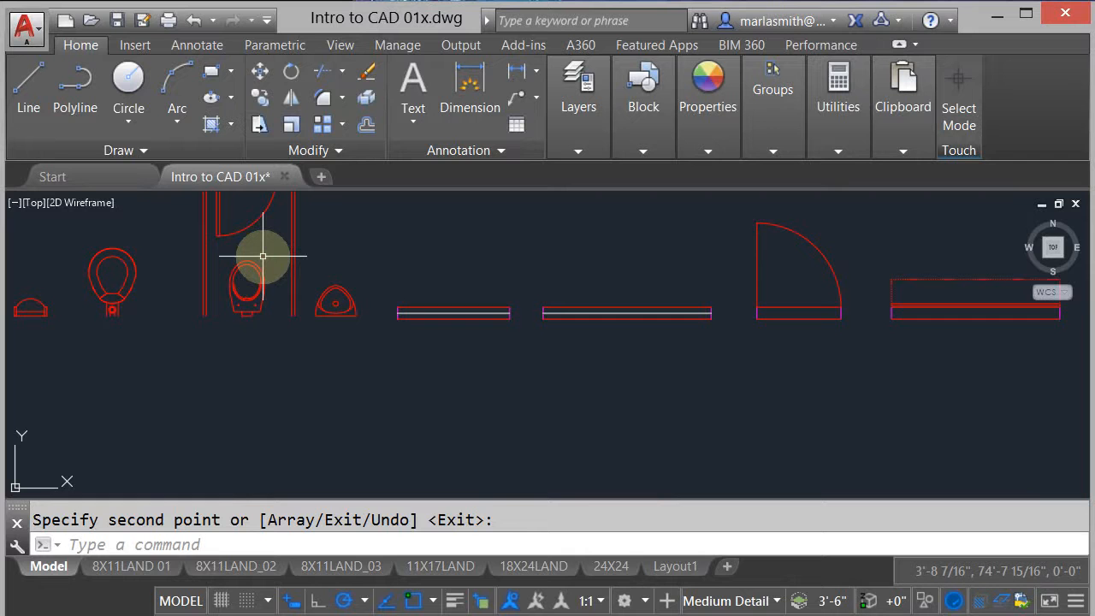
{"action": "type", "text": "p"}
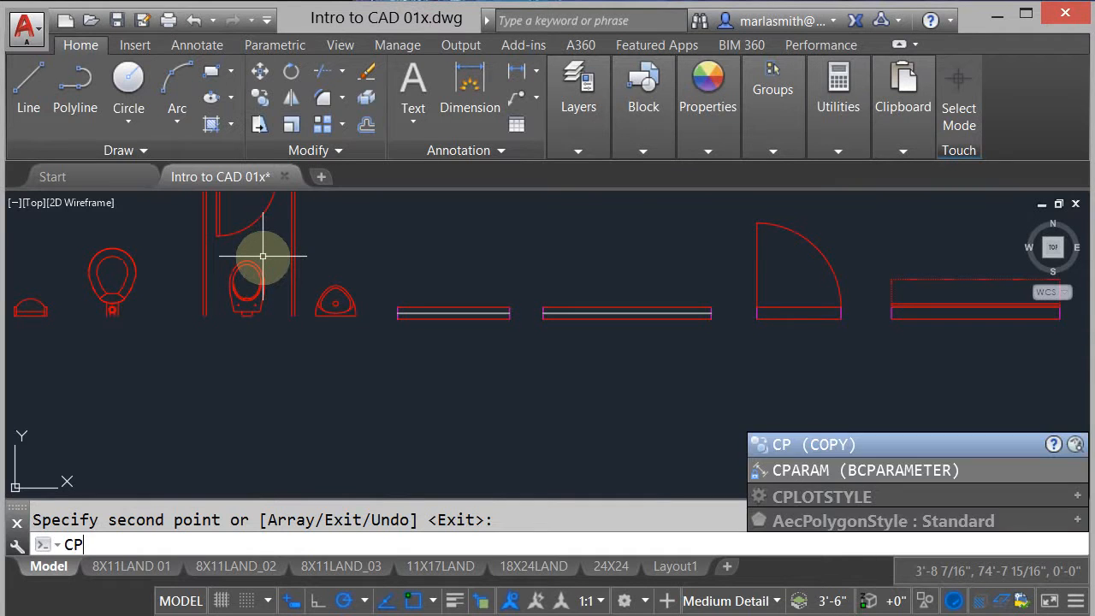
{"action": "key", "text": "Escape"}
{"action": "scroll", "coordinate": [425, 261], "scroll_direction": "down", "scroll_amount": 2}
{"action": "scroll", "coordinate": [222, 325], "scroll_direction": "down", "scroll_amount": 4}
{"action": "scroll", "coordinate": [288, 351], "scroll_direction": "up", "scroll_amount": 5}
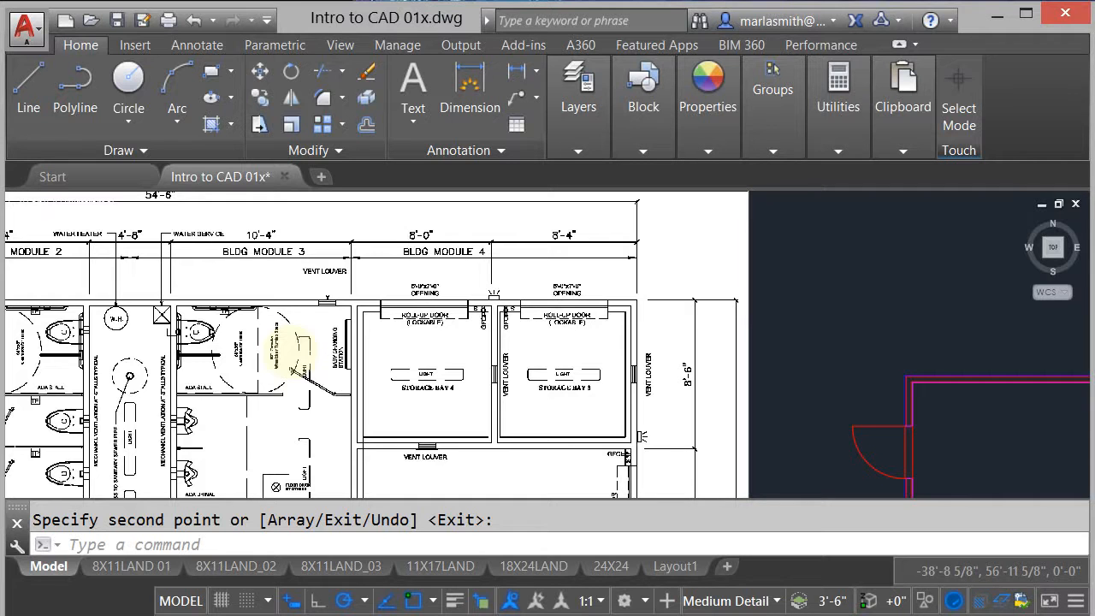
{"action": "scroll", "coordinate": [291, 348], "scroll_direction": "down", "scroll_amount": 5}
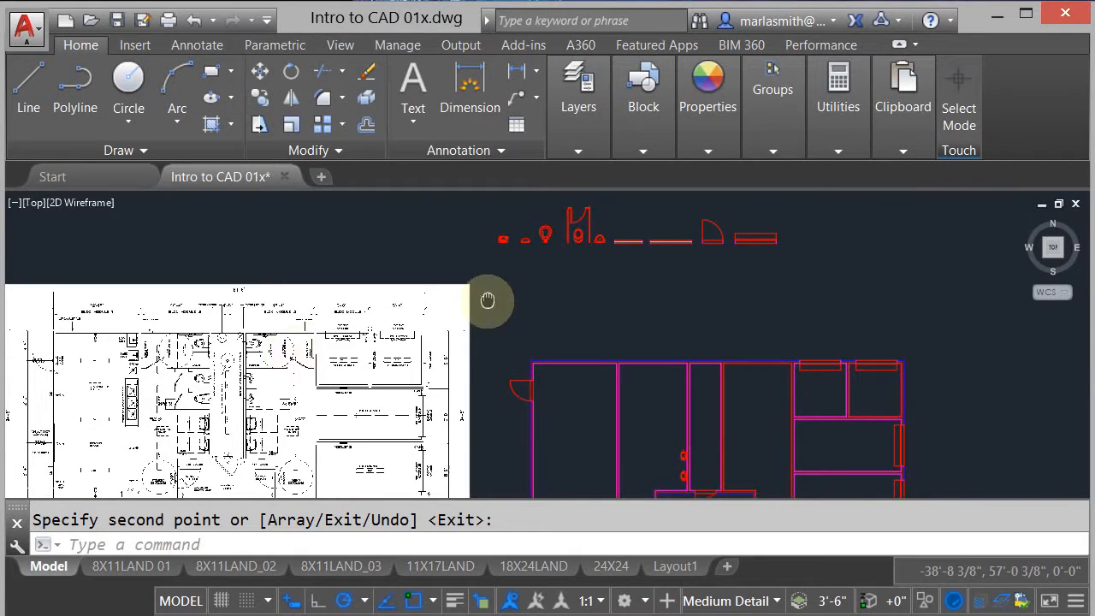
- Copy the toilet stall with its partitions, door and toilet from the fixture row into the women's restroom, above the sinks
{"action": "mouse_move", "coordinate": [487, 300]}
{"action": "middle_mouse_down"}
{"action": "mouse_move", "coordinate": [281, 418]}
{"action": "mouse_move", "coordinate": [269, 441]}
{"action": "middle_mouse_up"}
{"action": "mouse_move", "coordinate": [512, 202]}
{"action": "middle_mouse_down"}
{"action": "mouse_move", "coordinate": [452, 454]}
{"action": "mouse_move", "coordinate": [540, 249]}
{"action": "mouse_move", "coordinate": [571, 209]}
{"action": "middle_mouse_up"}
{"action": "scroll", "coordinate": [134, 143], "scroll_direction": "up", "scroll_amount": 5}
{"action": "scroll", "coordinate": [449, 339], "scroll_direction": "down", "scroll_amount": 5}
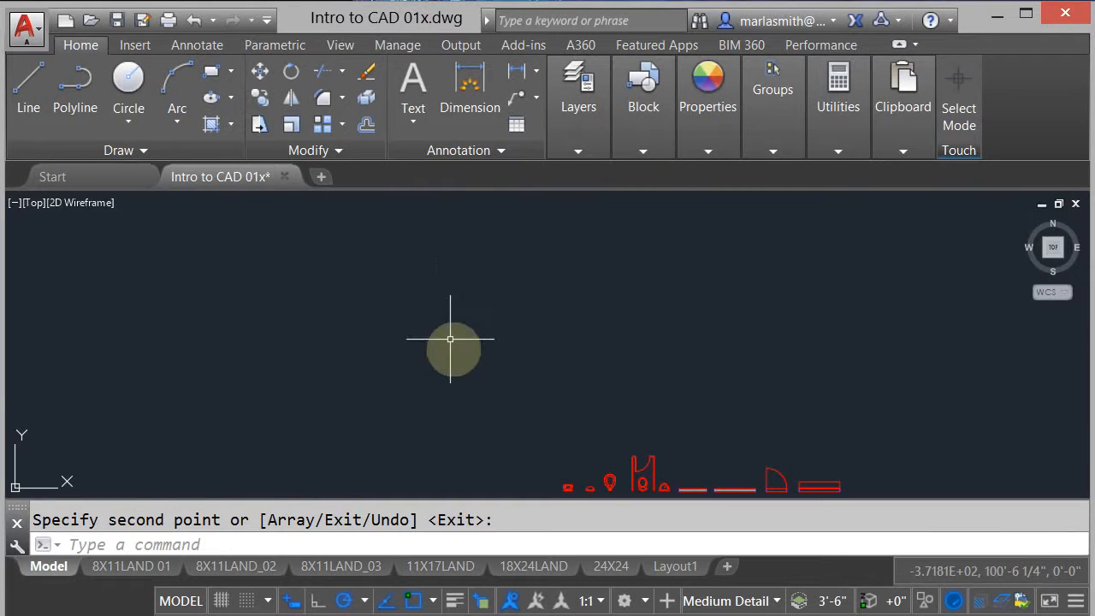
{"action": "mouse_move", "coordinate": [450, 339]}
{"action": "middle_mouse_down"}
{"action": "mouse_move", "coordinate": [367, 208]}
{"action": "mouse_move", "coordinate": [362, 281]}
{"action": "middle_mouse_up"}
{"action": "scroll", "coordinate": [390, 195], "scroll_direction": "up", "scroll_amount": 1}
{"action": "scroll", "coordinate": [394, 197], "scroll_direction": "up", "scroll_amount": 4}
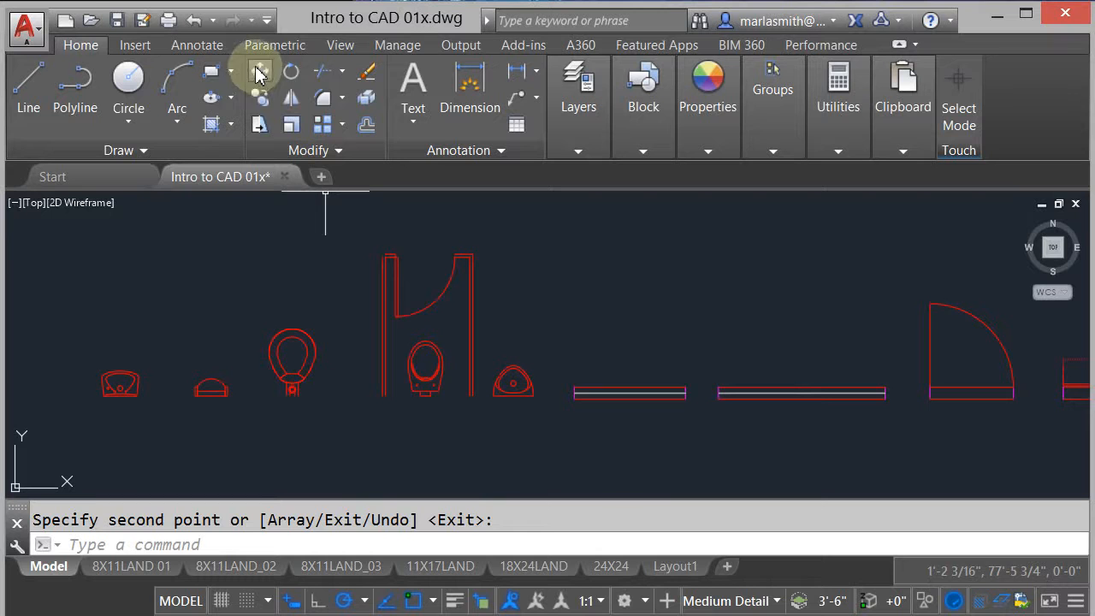
{"action": "left_click", "coordinate": [259, 96]}
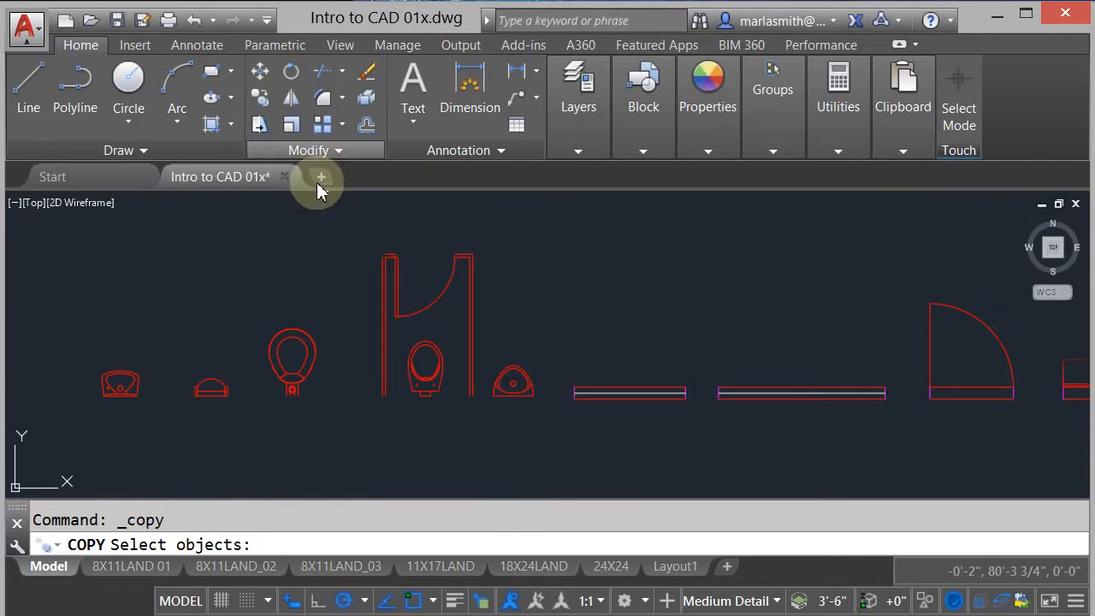
{"action": "left_click", "coordinate": [362, 231]}
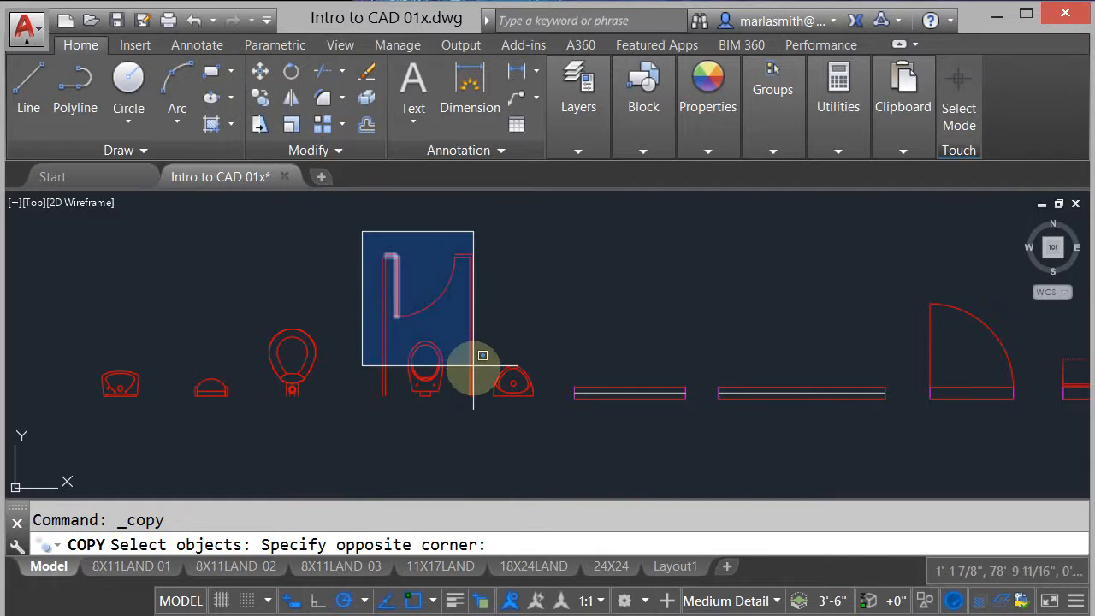
{"action": "left_click", "coordinate": [484, 431]}
{"action": "scroll", "coordinate": [394, 283], "scroll_direction": "down", "scroll_amount": 5}
{"action": "key", "text": "Return"}
{"action": "left_click", "coordinate": [492, 349]}
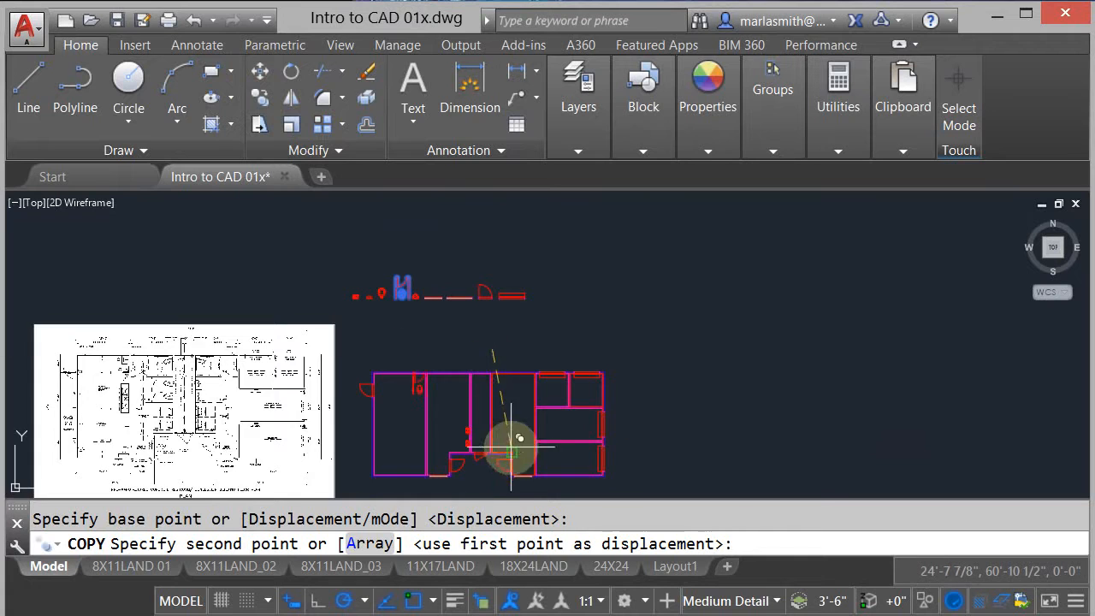
{"action": "scroll", "coordinate": [512, 446], "scroll_direction": "up", "scroll_amount": 4}
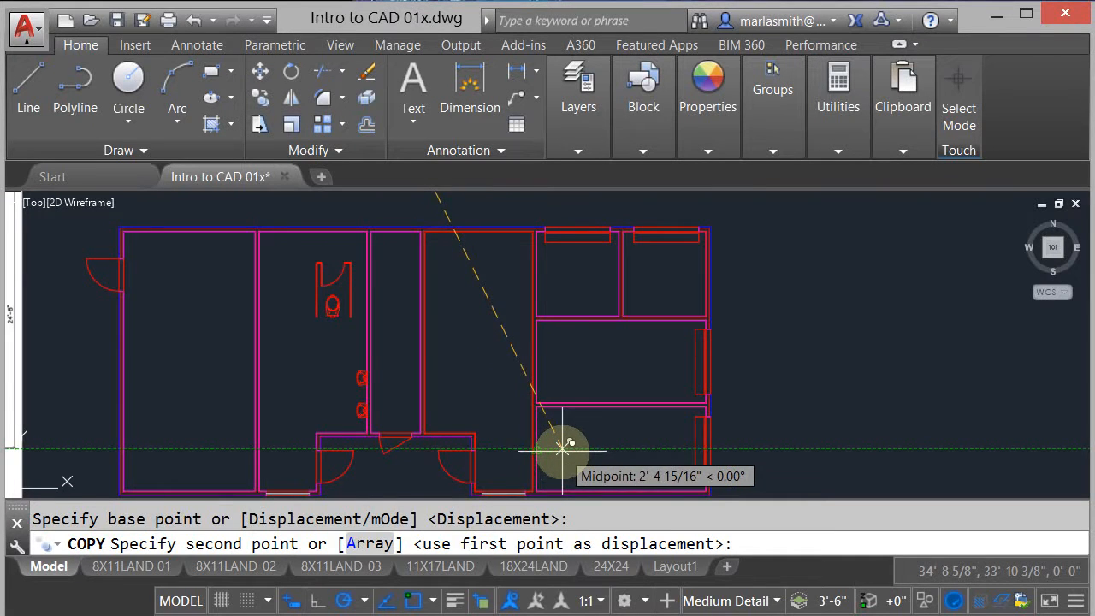
{"action": "left_click", "coordinate": [562, 446]}
{"action": "right_click", "coordinate": [439, 326]}
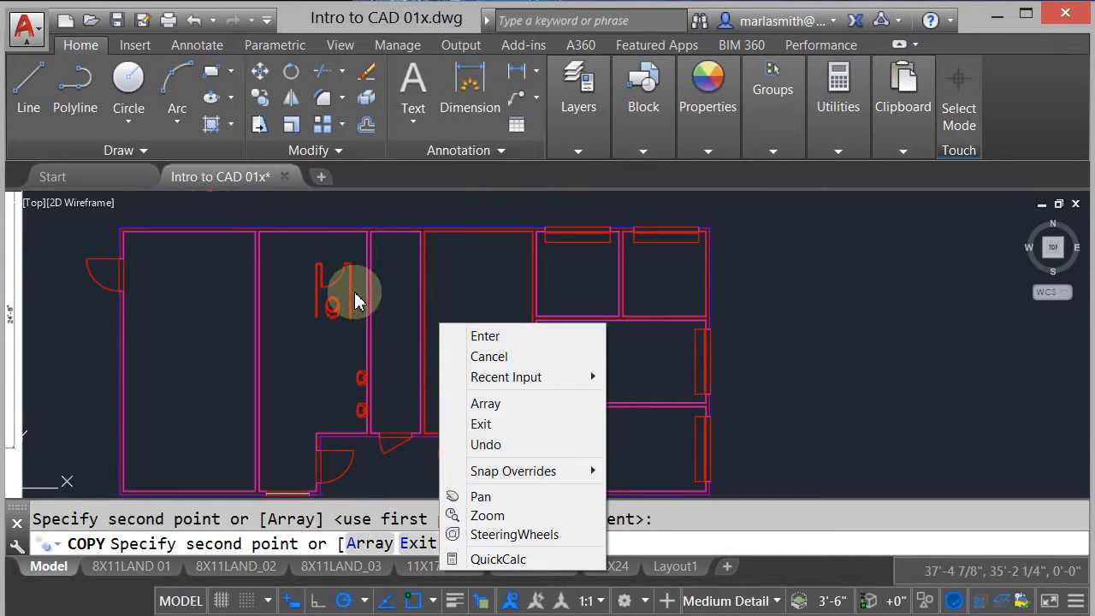
{"action": "left_click", "coordinate": [491, 341]}
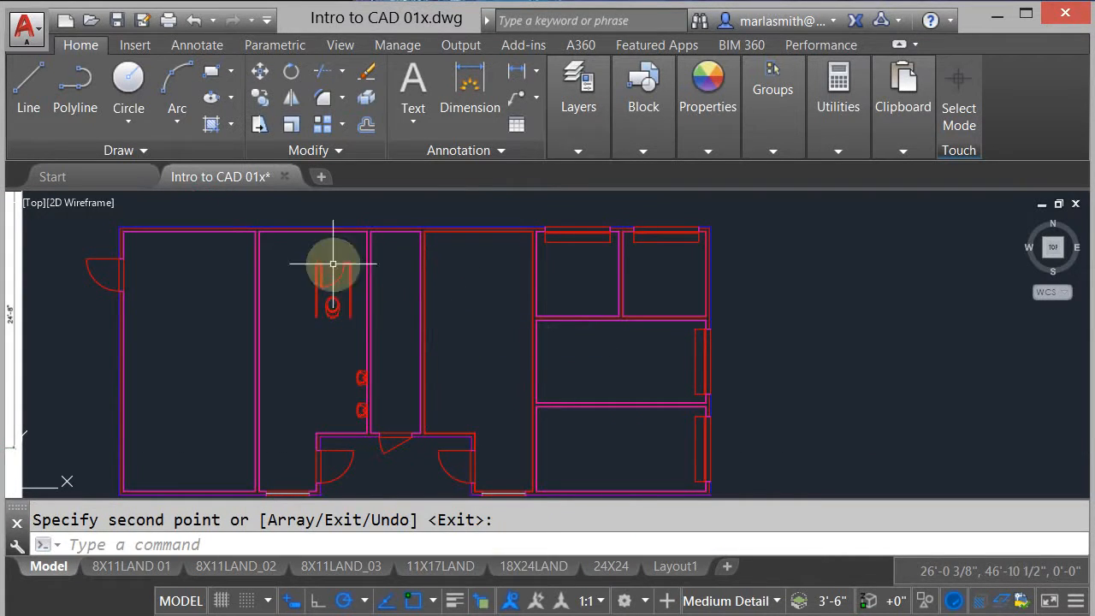
- Rotate the copied toilet stall 90° about a point between its door and toilet so the toilet's back faces the chase wall
{"action": "left_click", "coordinate": [291, 73]}
{"action": "left_click", "coordinate": [298, 251]}
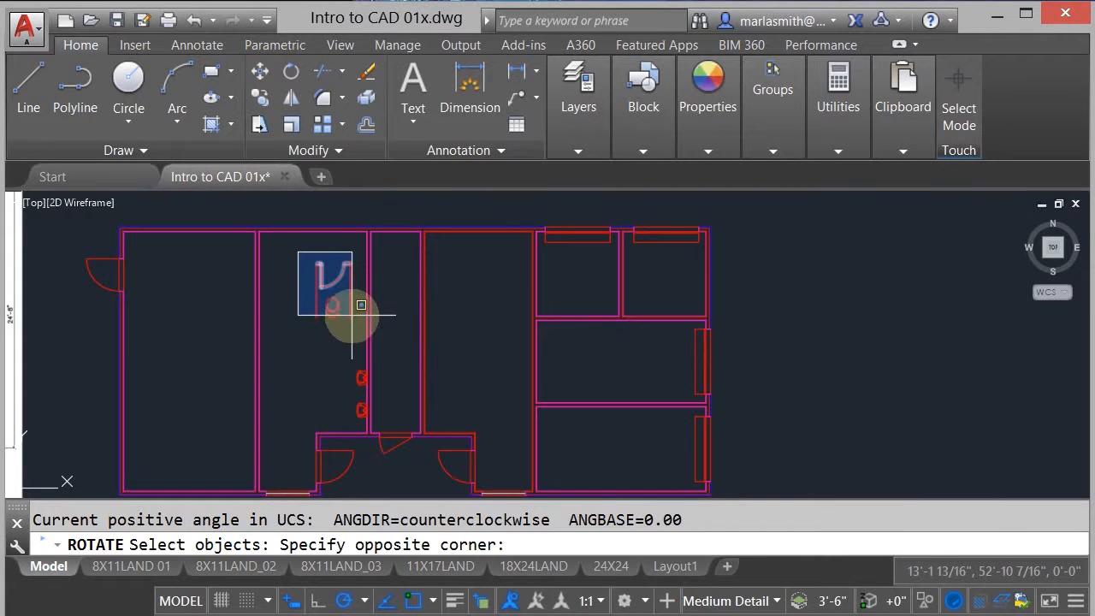
{"action": "left_click", "coordinate": [362, 319]}
{"action": "scroll", "coordinate": [338, 296], "scroll_direction": "up", "scroll_amount": 2}
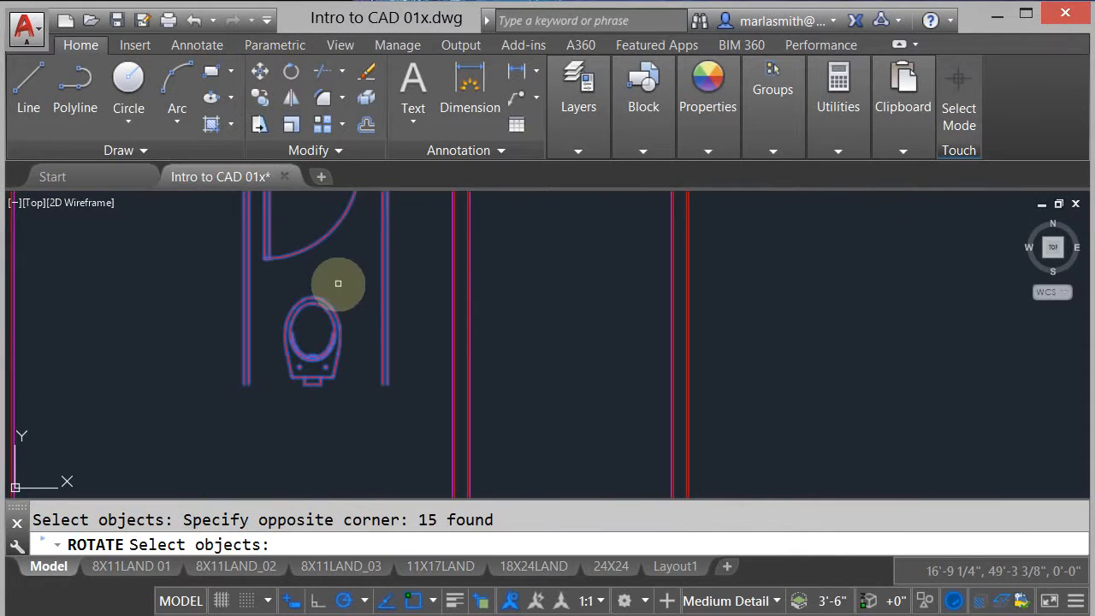
{"action": "key", "text": "Return"}
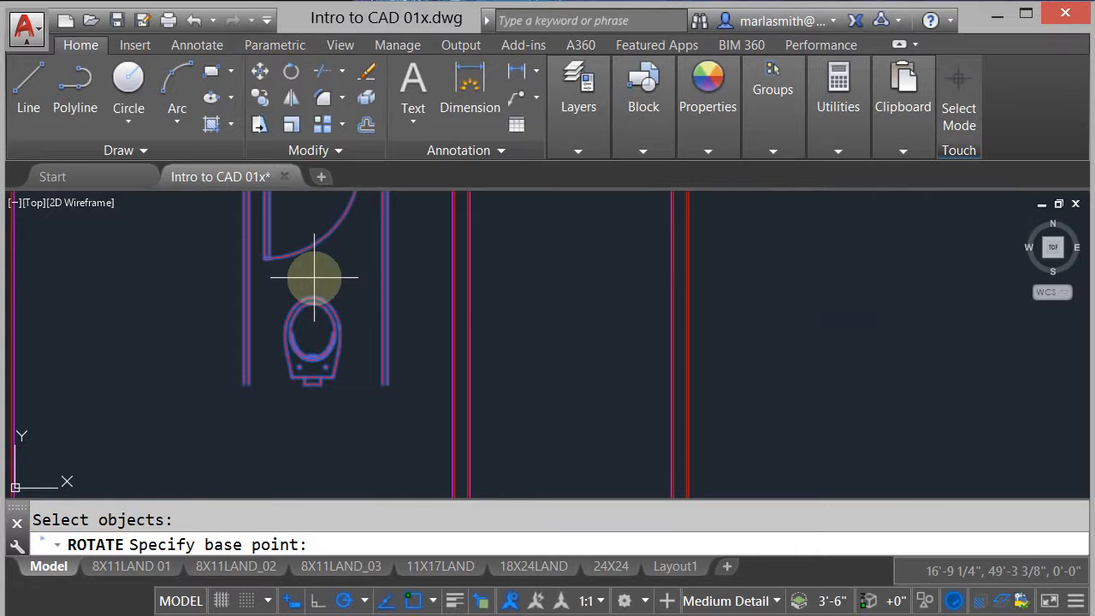
{"action": "left_click", "coordinate": [314, 276]}
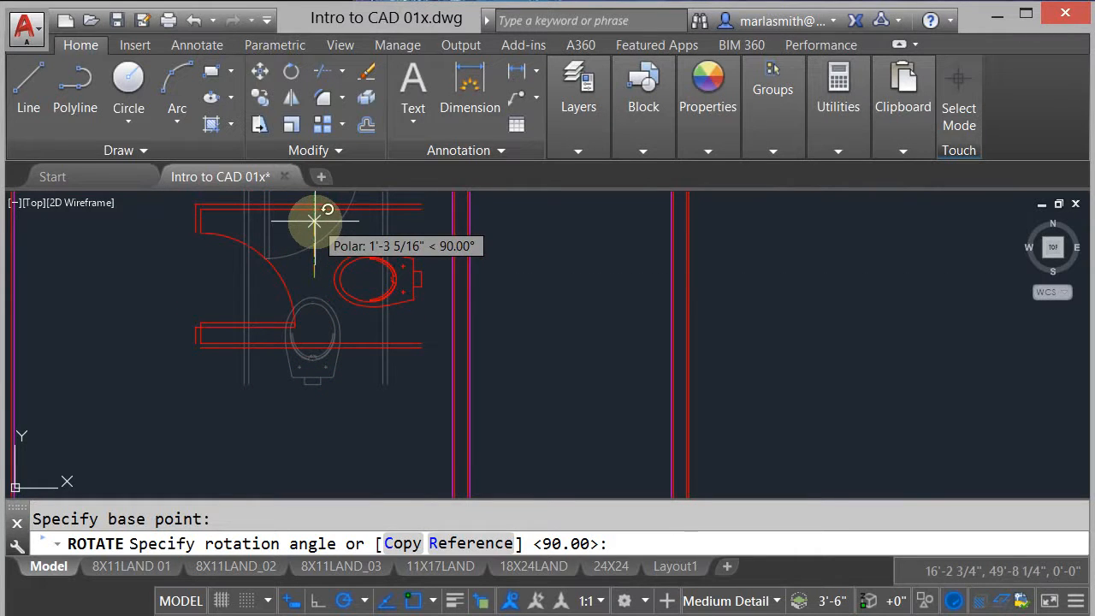
{"action": "left_click", "coordinate": [314, 221]}
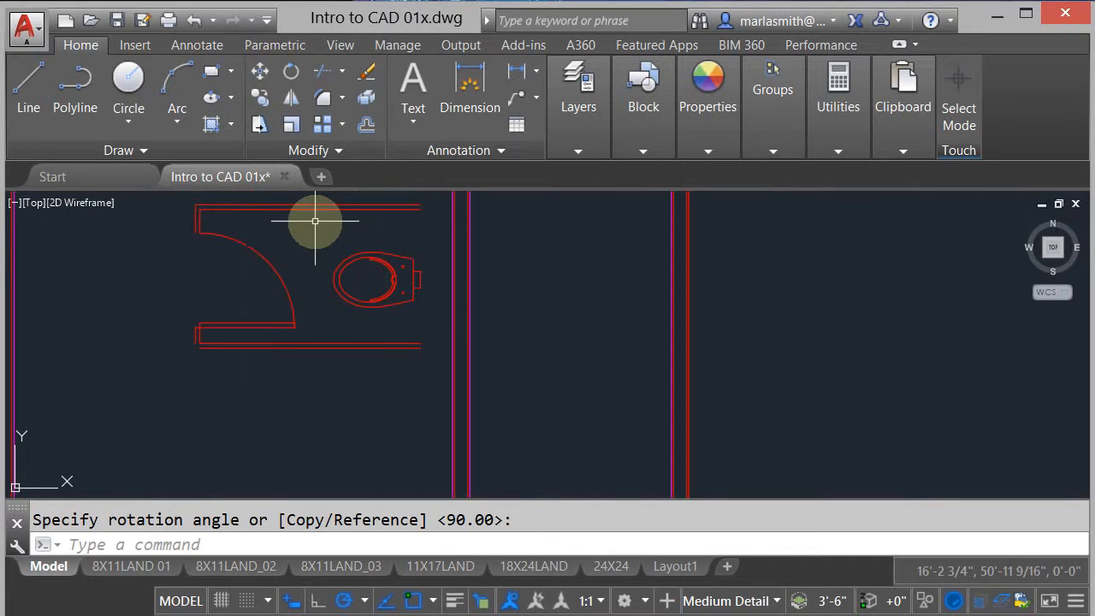
- Mirror the stall door about a horizontal line through the middle of its opening and erase the source objects, matching the reference plan's door swing
{"action": "scroll", "coordinate": [534, 295], "scroll_direction": "down", "scroll_amount": 5}
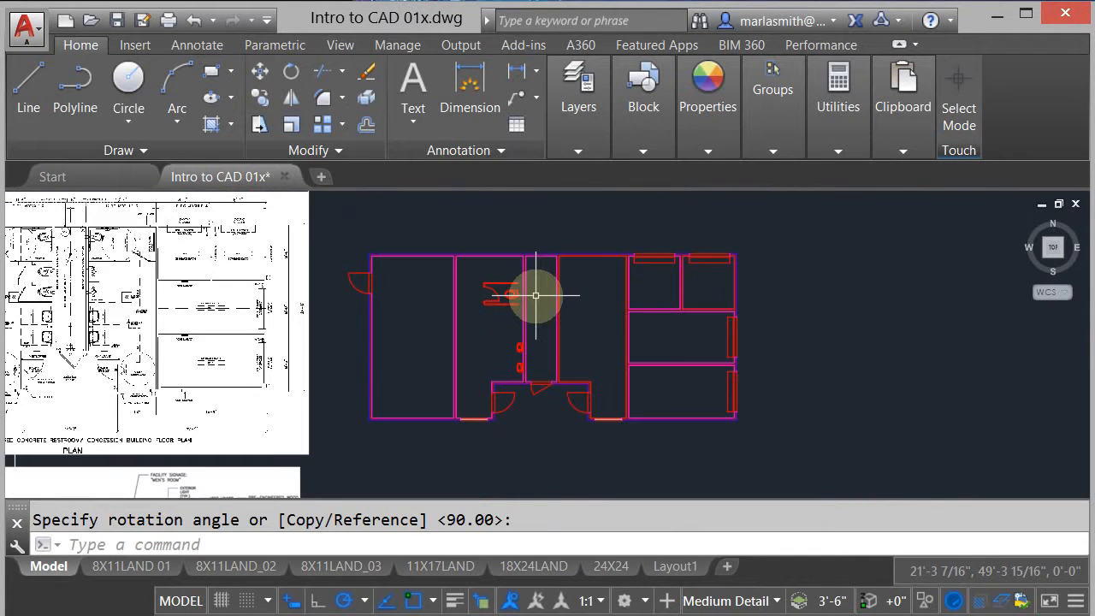
{"action": "middle_click_drag", "start_coordinate": [354, 337], "coordinate": [451, 336]}
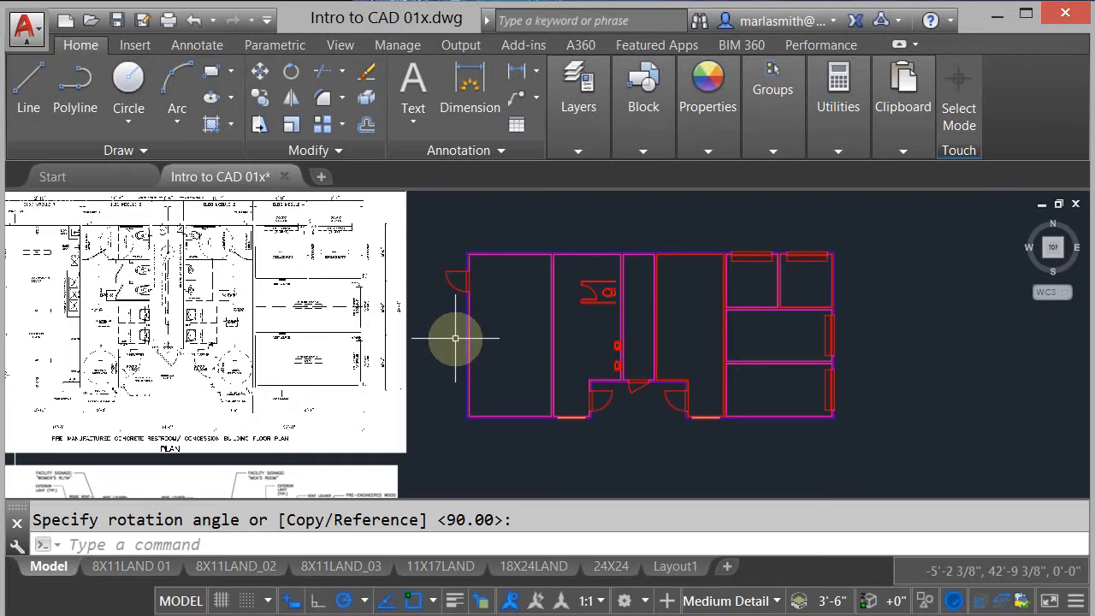
{"action": "scroll", "coordinate": [103, 274], "scroll_direction": "up", "scroll_amount": 4}
{"action": "scroll", "coordinate": [102, 272], "scroll_direction": "down", "scroll_amount": 3}
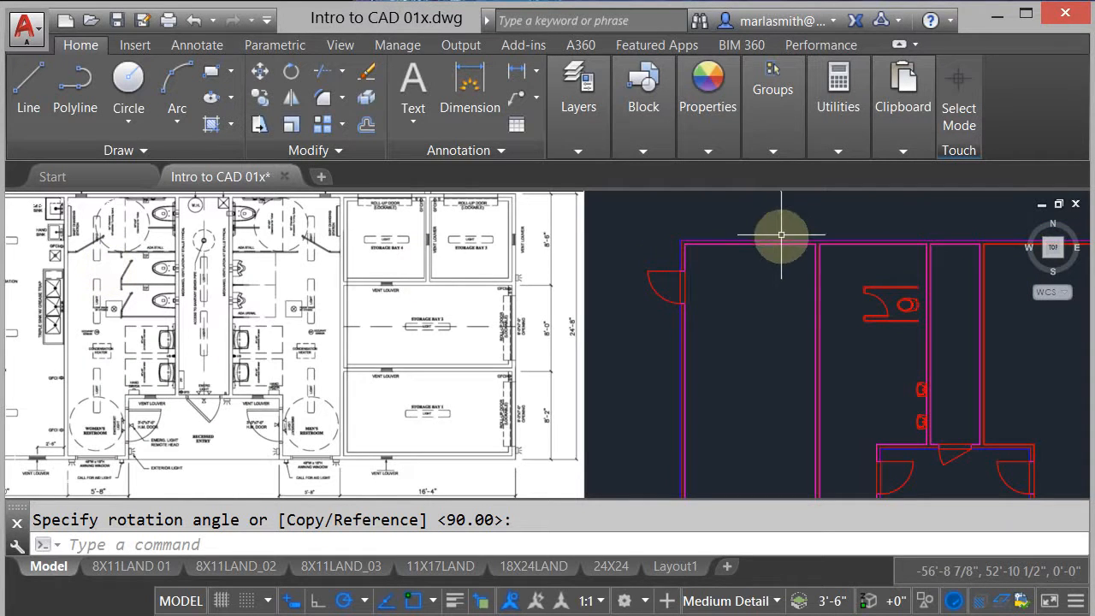
{"action": "scroll", "coordinate": [889, 304], "scroll_direction": "up", "scroll_amount": 4}
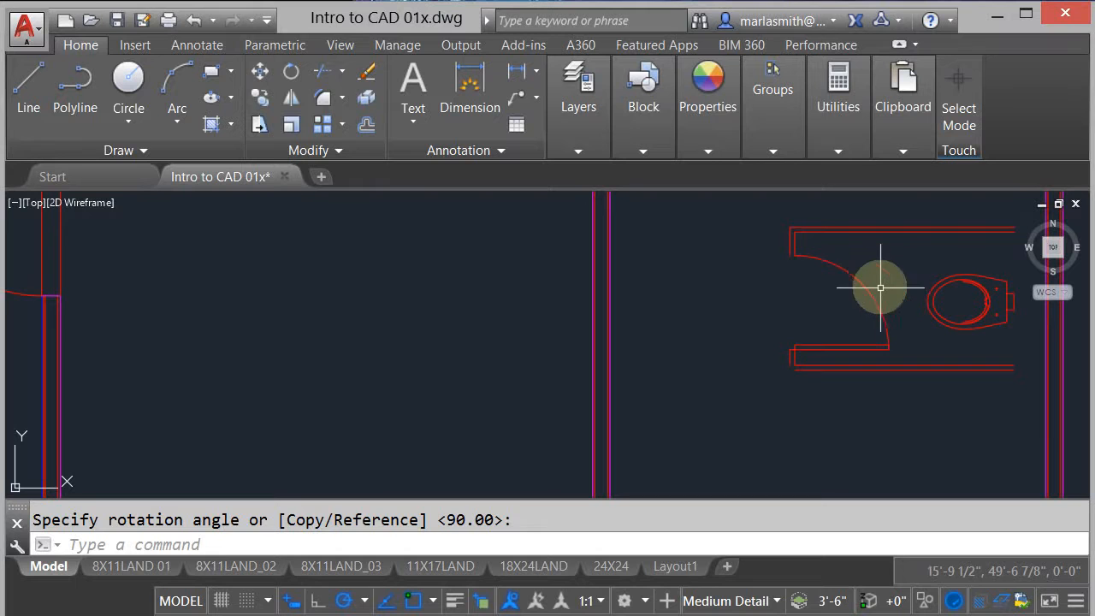
{"action": "key", "text": "Return"}
{"action": "left_click", "coordinate": [885, 274]}
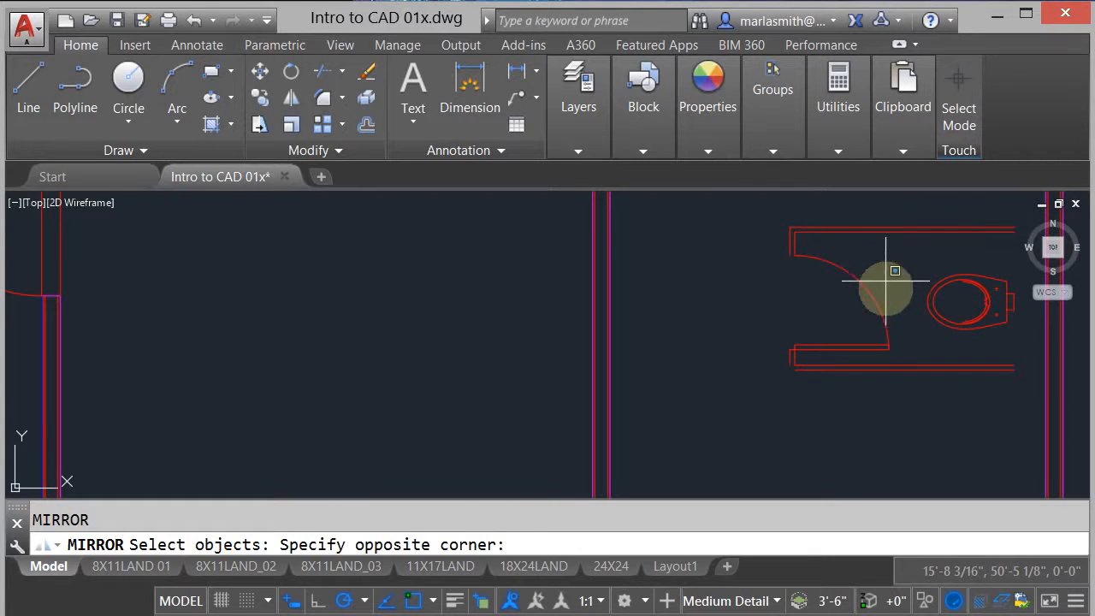
{"action": "left_click", "coordinate": [859, 359]}
{"action": "key", "text": "Return"}
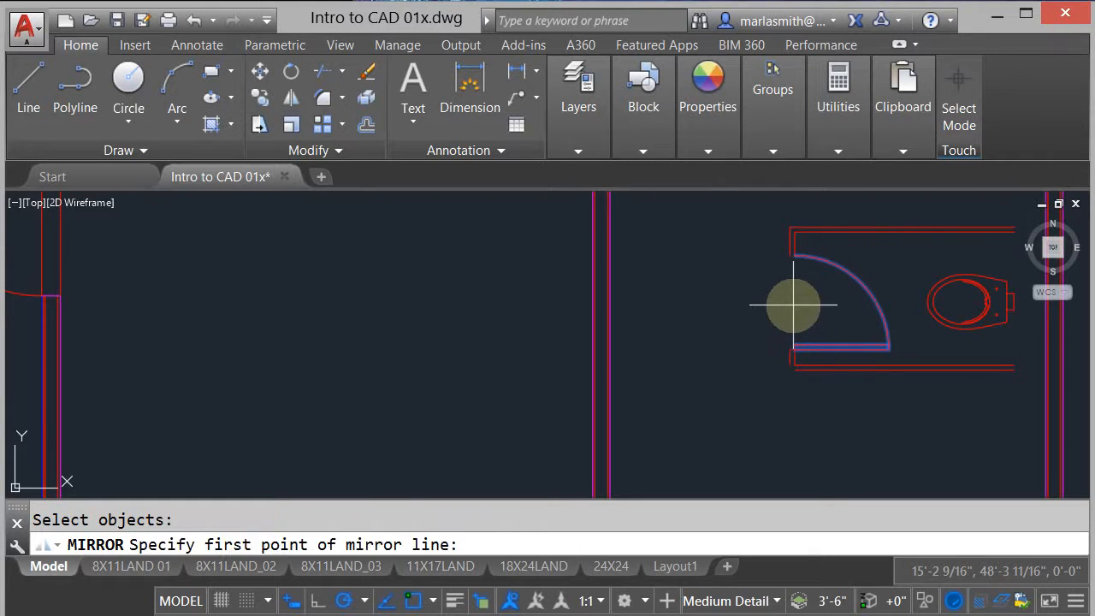
{"action": "left_click", "coordinate": [792, 297]}
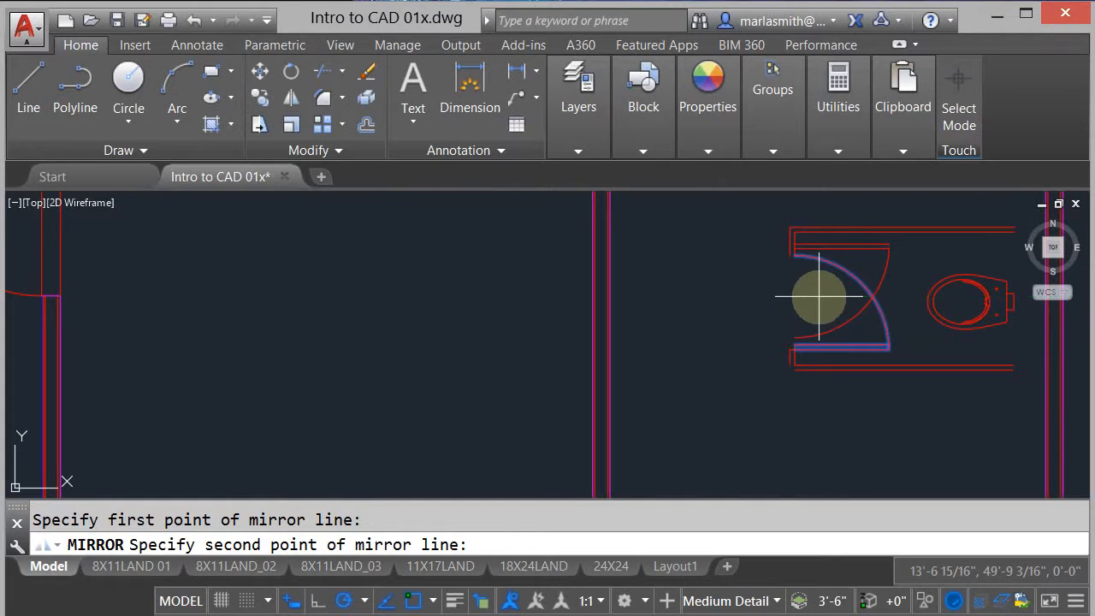
{"action": "left_click", "coordinate": [819, 296]}
{"action": "type", "text": "y"}
{"action": "right_click", "coordinate": [819, 297]}
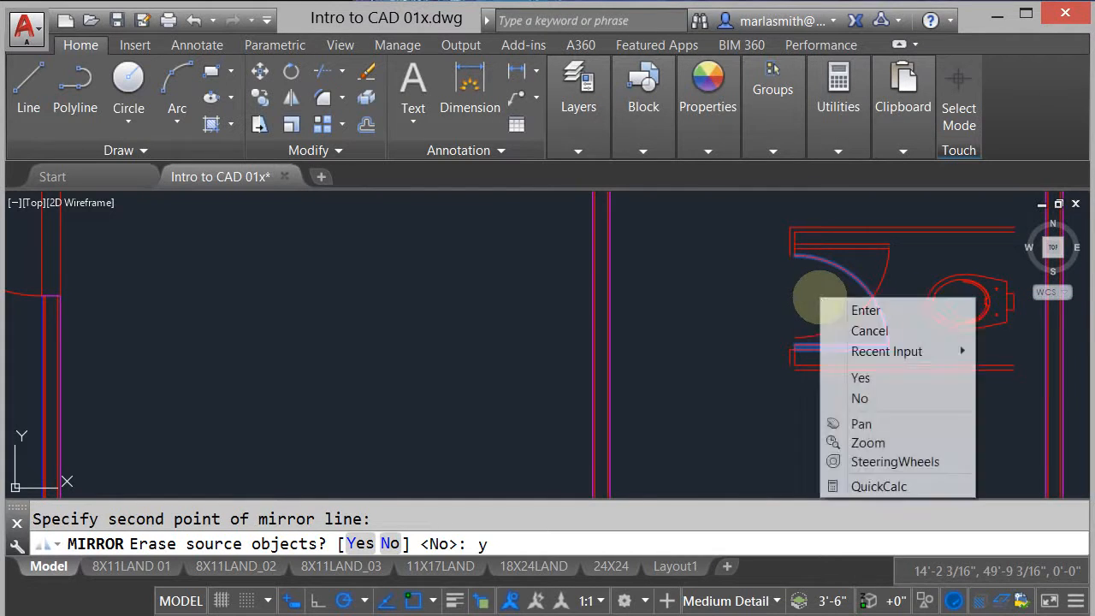
{"action": "left_click", "coordinate": [860, 309]}
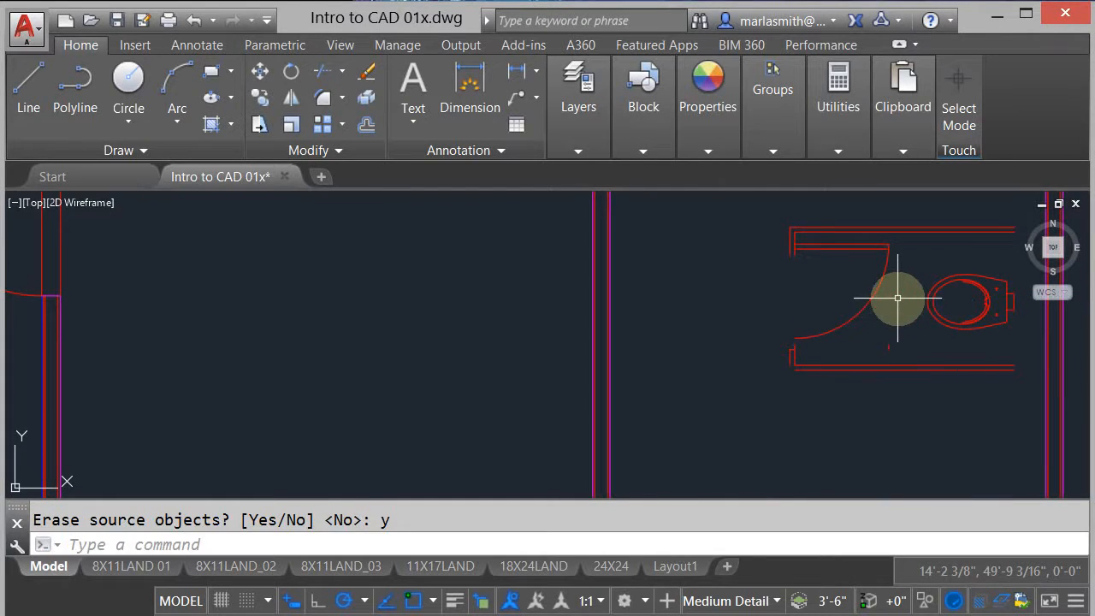
- Move the mirrored stall door down toward the end of the stall's upper front panel
{"action": "type", "text": "m"}
{"action": "key", "text": "Return"}
{"action": "left_click", "coordinate": [891, 296]}
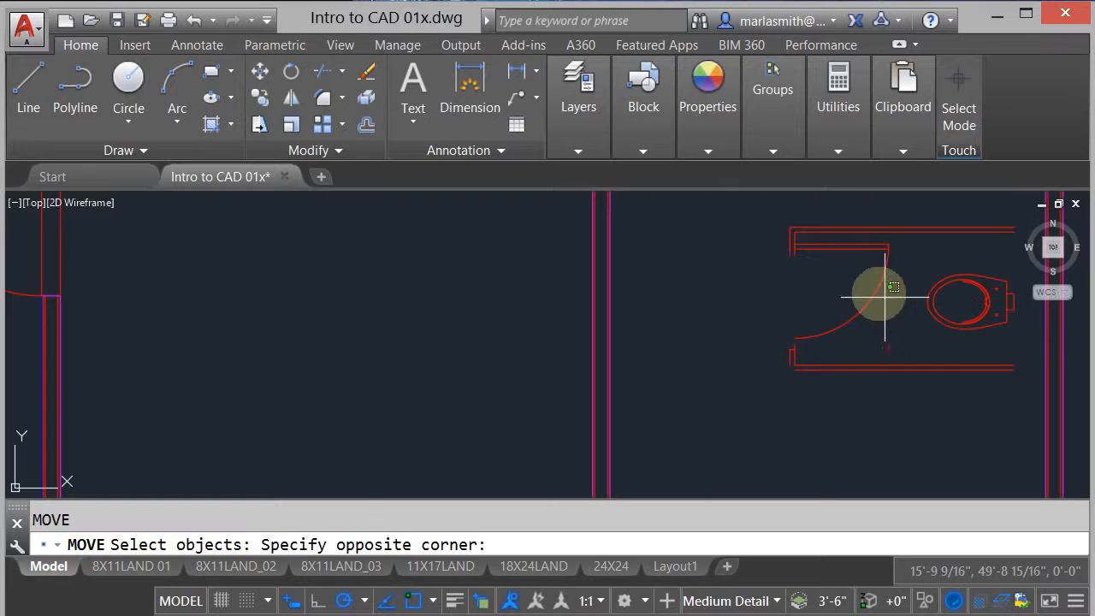
{"action": "left_click", "coordinate": [836, 236]}
{"action": "scroll", "coordinate": [804, 244], "scroll_direction": "up", "scroll_amount": 5}
{"action": "key", "text": "Return"}
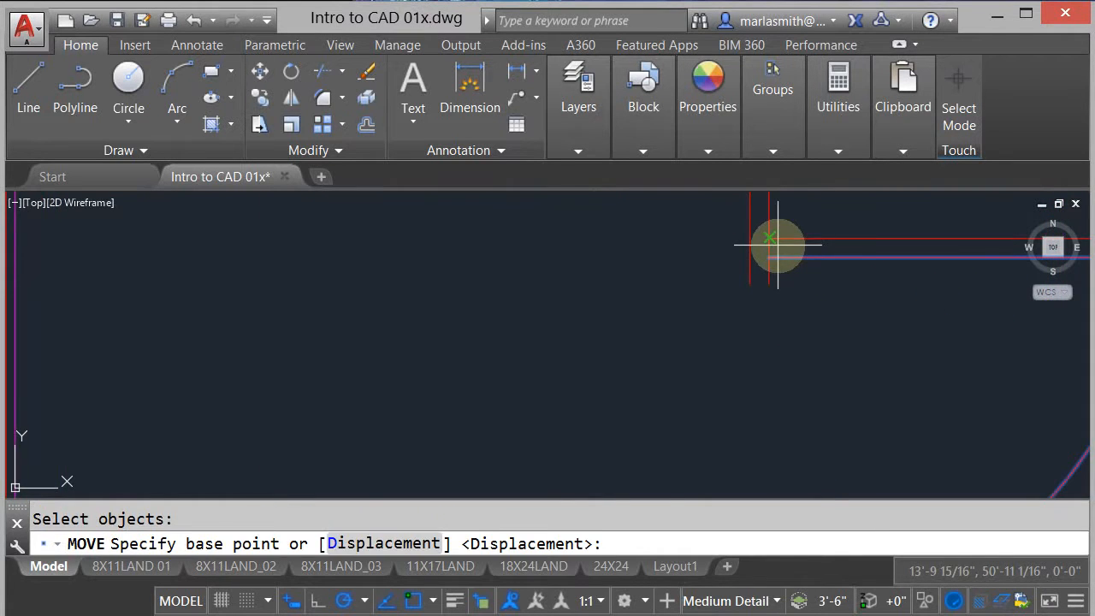
{"action": "left_click", "coordinate": [774, 243]}
{"action": "left_click", "coordinate": [674, 255]}
{"action": "scroll", "coordinate": [675, 256], "scroll_direction": "down", "scroll_amount": 3}
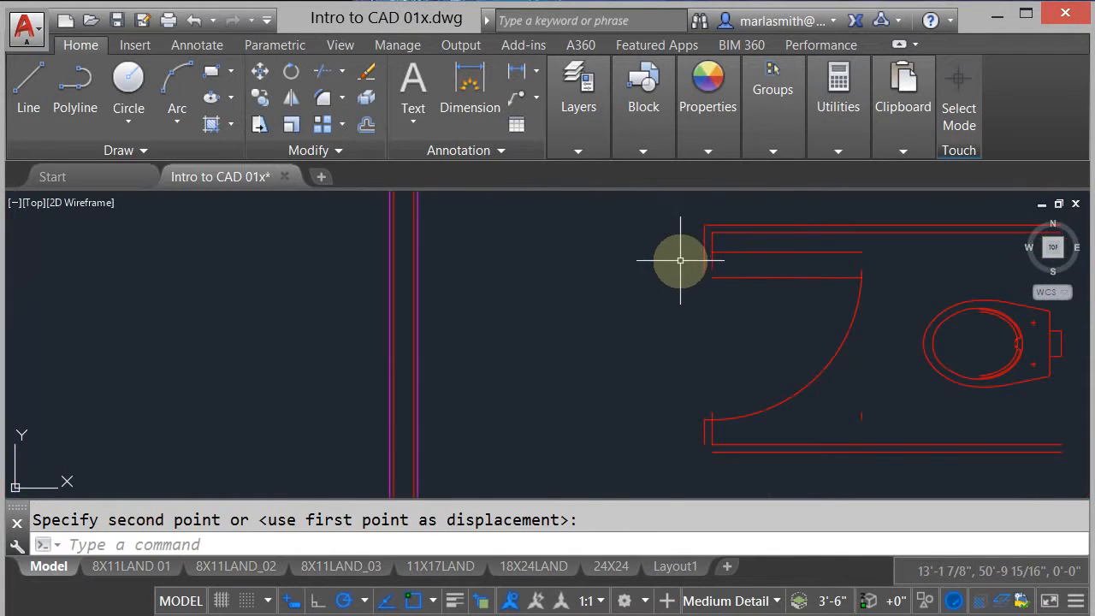
- Move the upper line of the stall door straight down so its end meets the end of the door swing arc
{"action": "right_click", "coordinate": [826, 262]}
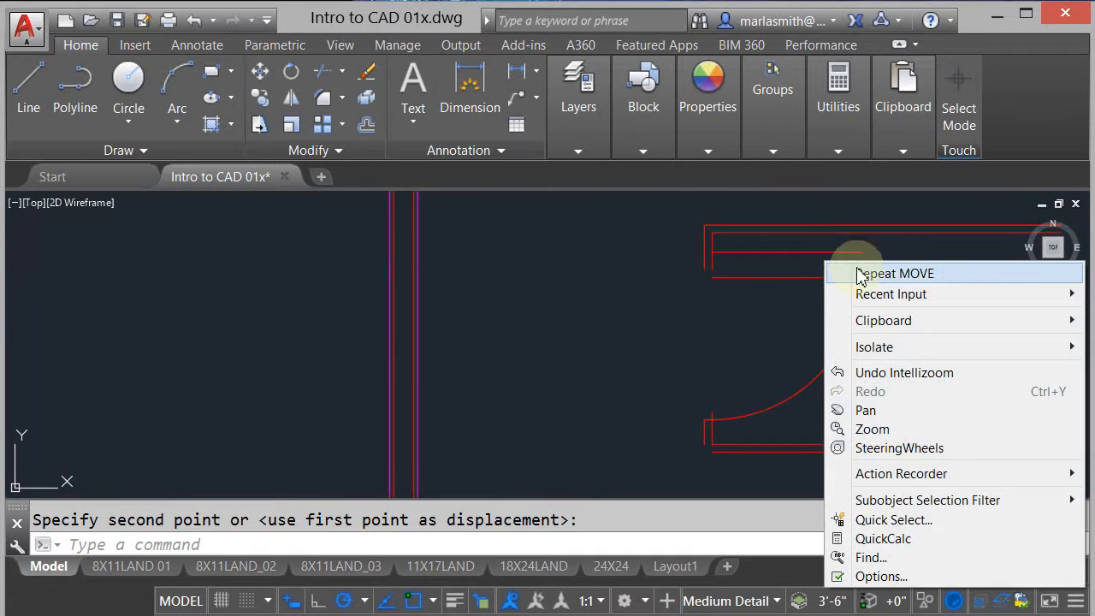
{"action": "left_click", "coordinate": [861, 274]}
{"action": "left_click", "coordinate": [860, 251]}
{"action": "key", "text": "Return"}
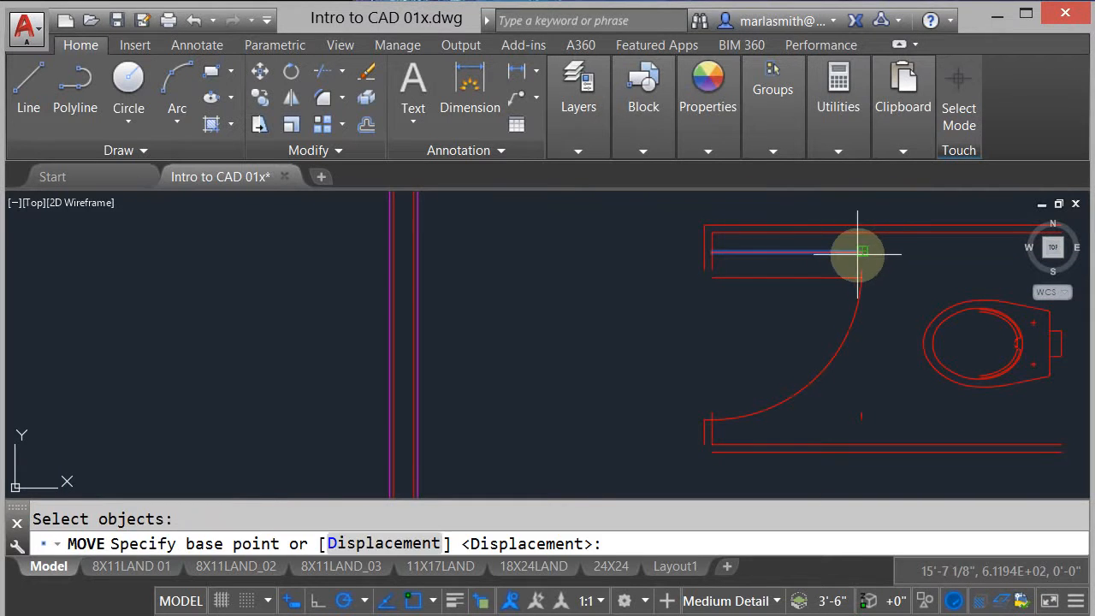
{"action": "left_click", "coordinate": [860, 251]}
{"action": "left_click", "coordinate": [859, 272]}
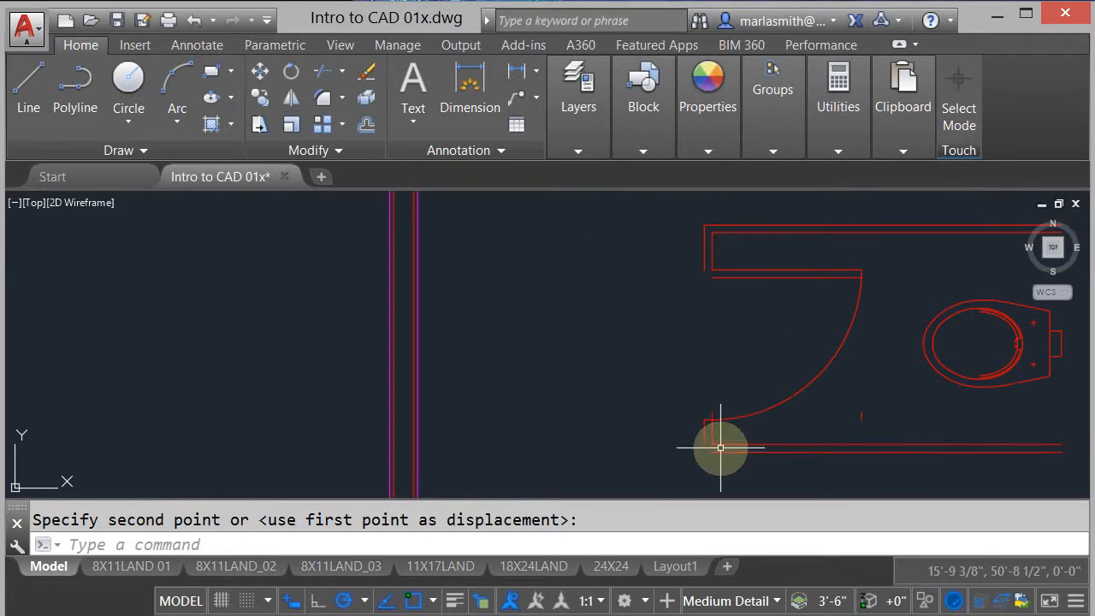
- Erase the stray line segment sticking out above the stall's lower front panel where the door swing ends
{"action": "scroll", "coordinate": [716, 445], "scroll_direction": "up", "scroll_amount": 3}
{"action": "type", "text": "e"}
{"action": "key", "text": "Return"}
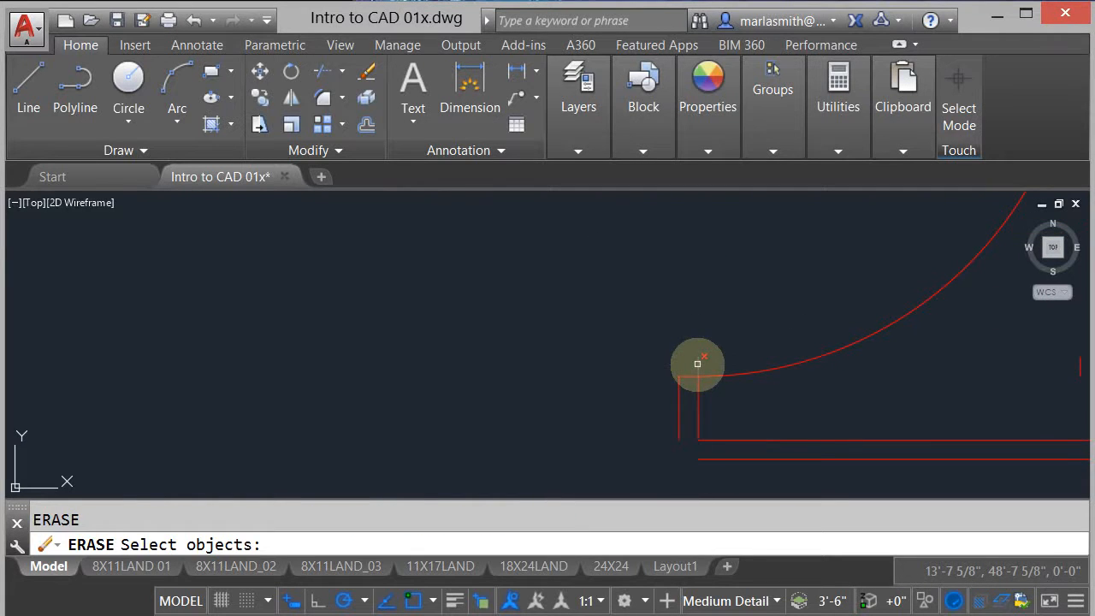
{"action": "key", "text": "Return"}
{"action": "scroll", "coordinate": [684, 368], "scroll_direction": "down", "scroll_amount": 3}
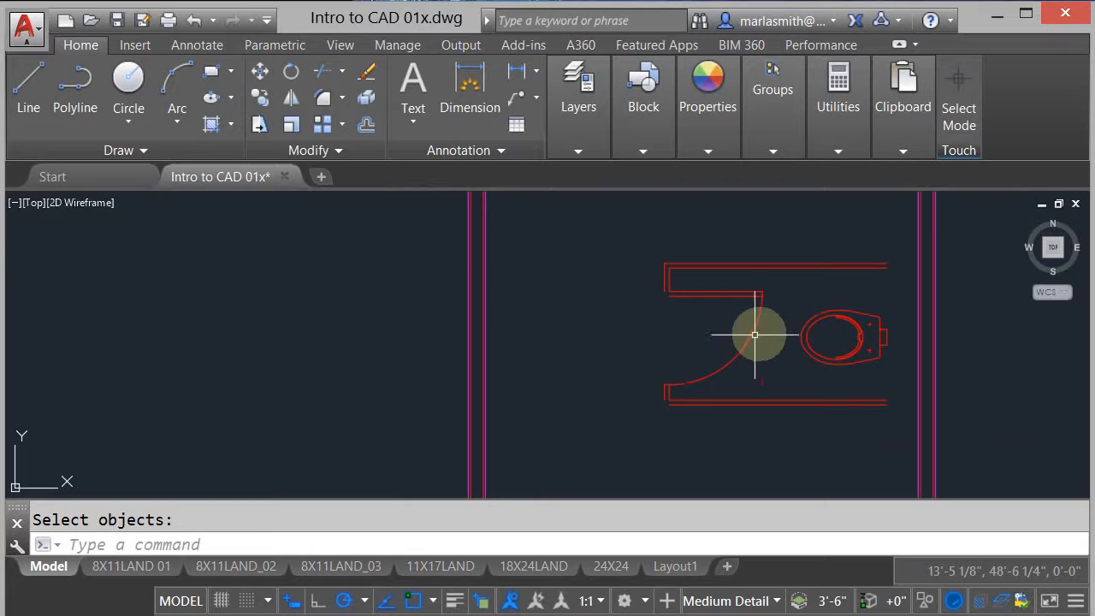
- Examine the position of the women's restroom toilet stalls along the chase wall in the reference plan
{"action": "scroll", "coordinate": [772, 306], "scroll_direction": "down", "scroll_amount": 2}
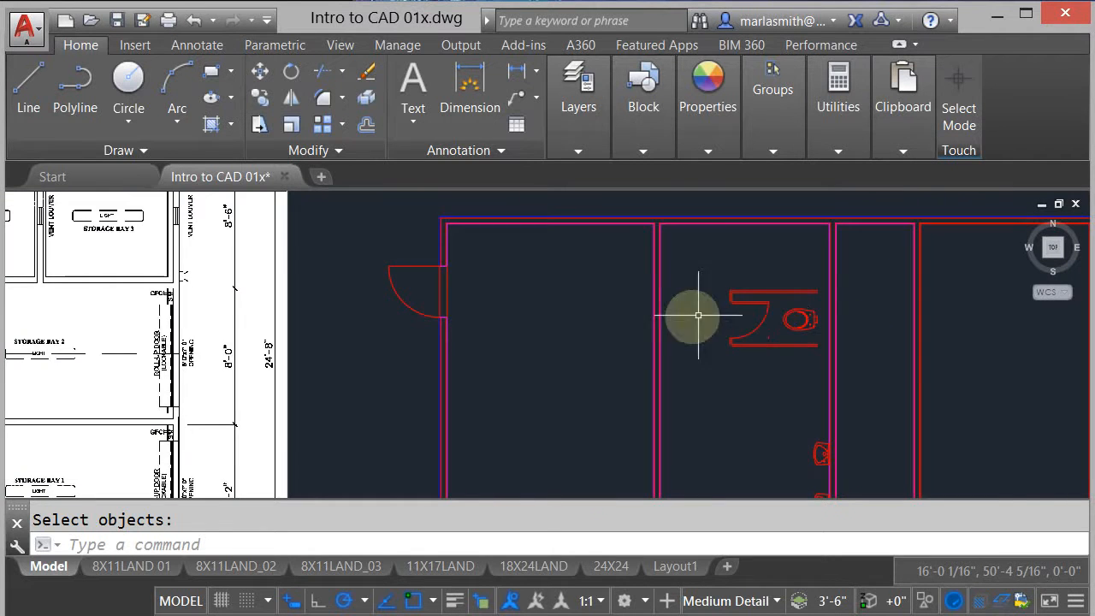
{"action": "mouse_move", "coordinate": [475, 310]}
{"action": "middle_mouse_down"}
{"action": "mouse_move", "coordinate": [505, 327]}
{"action": "mouse_move", "coordinate": [759, 376]}
{"action": "middle_mouse_up"}
{"action": "scroll", "coordinate": [504, 338], "scroll_direction": "down", "scroll_amount": 2}
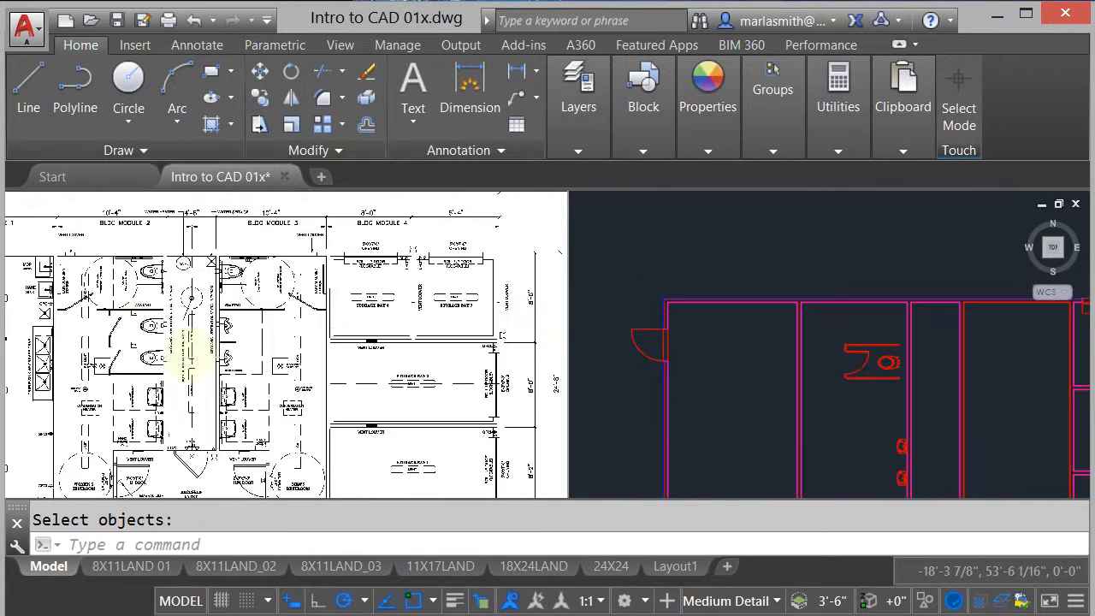
{"action": "scroll", "coordinate": [132, 325], "scroll_direction": "up", "scroll_amount": 4}
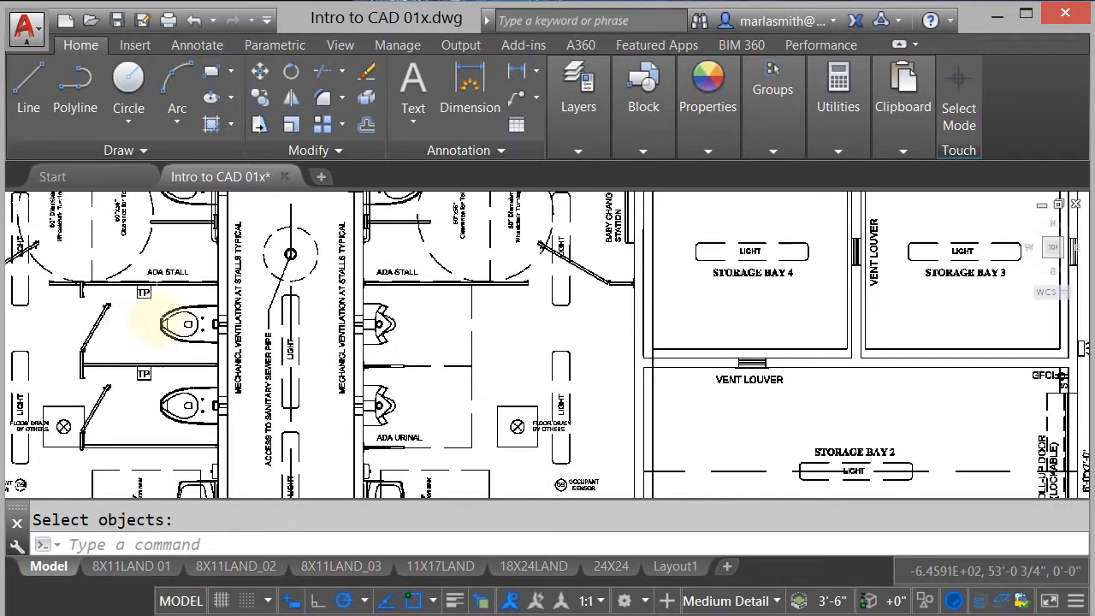
{"action": "scroll", "coordinate": [176, 323], "scroll_direction": "down", "scroll_amount": 2}
{"action": "scroll", "coordinate": [427, 376], "scroll_direction": "down", "scroll_amount": 2}
{"action": "mouse_move", "coordinate": [898, 386]}
{"action": "middle_mouse_down"}
{"action": "mouse_move", "coordinate": [676, 361]}
{"action": "mouse_move", "coordinate": [679, 303]}
{"action": "middle_mouse_up"}
{"action": "scroll", "coordinate": [682, 304], "scroll_direction": "up", "scroll_amount": 4}
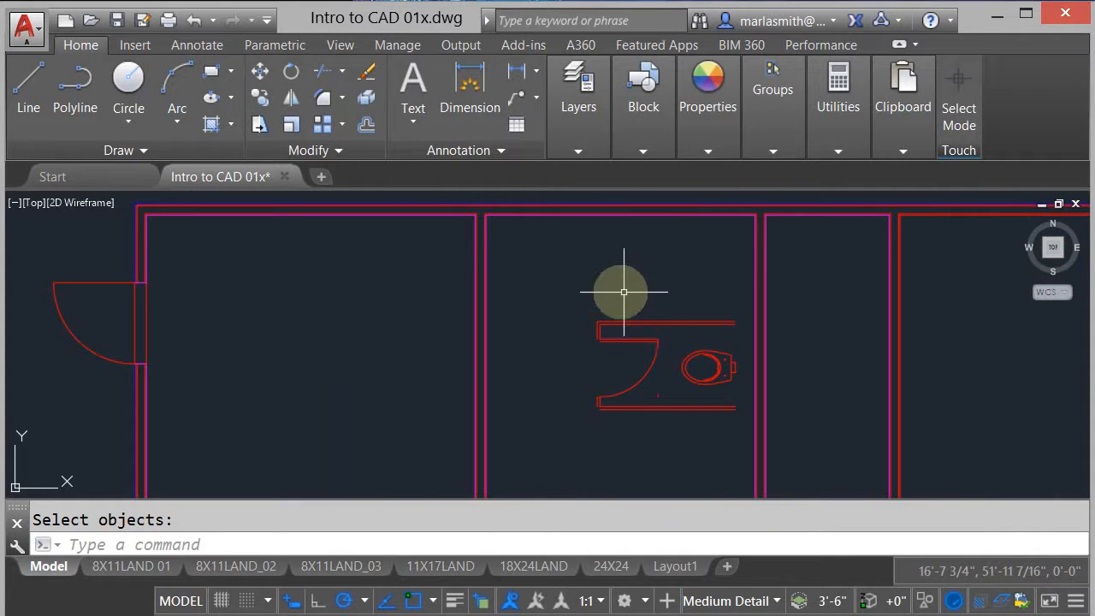
- Move the whole toilet stall by the midpoint of the toilet's back to the women's restroom's upper inside corner at the chase wall
{"action": "left_click", "coordinate": [272, 77]}
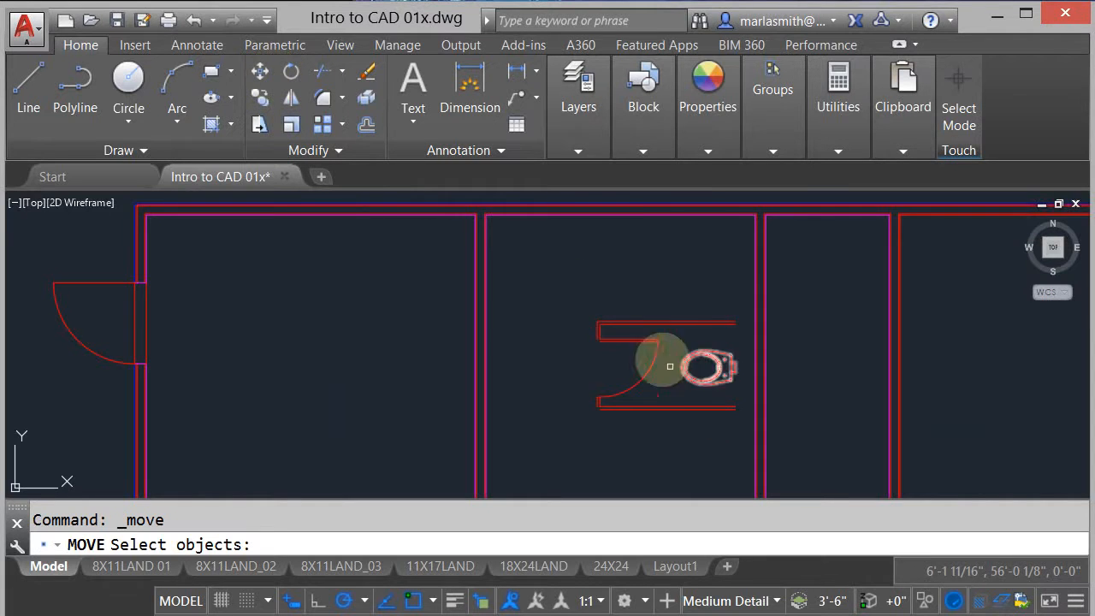
{"action": "left_click", "coordinate": [571, 303]}
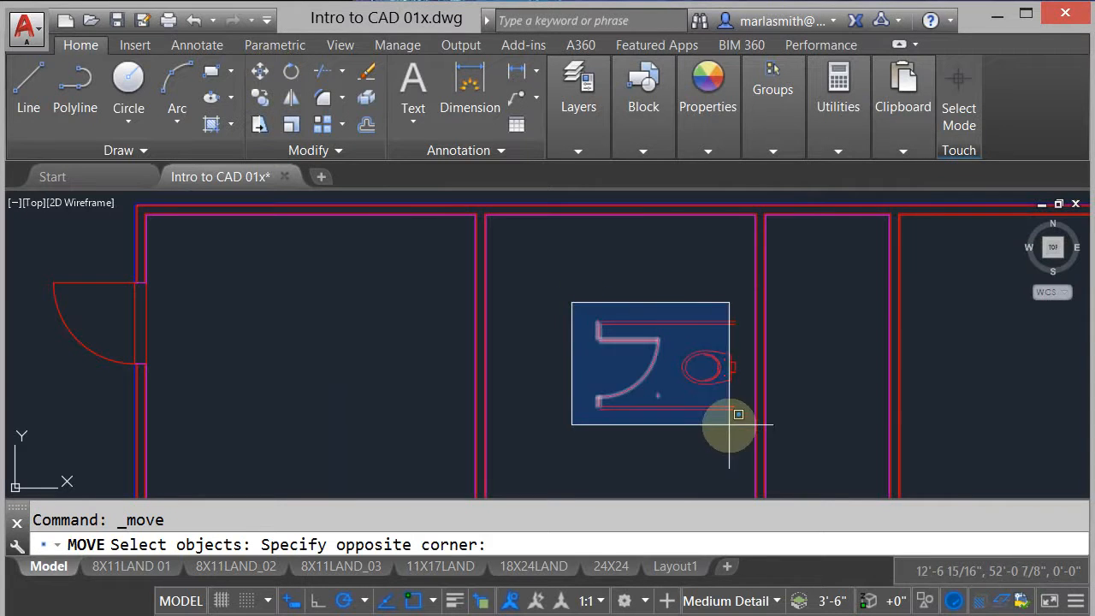
{"action": "left_click", "coordinate": [793, 412]}
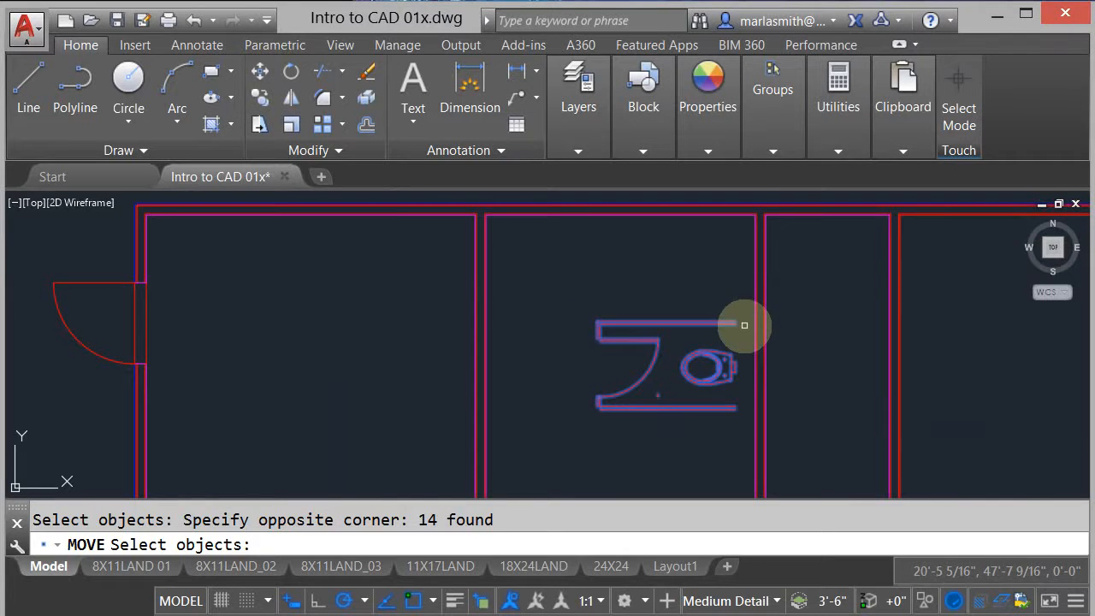
{"action": "scroll", "coordinate": [740, 366], "scroll_direction": "up", "scroll_amount": 4}
{"action": "key", "text": "Return"}
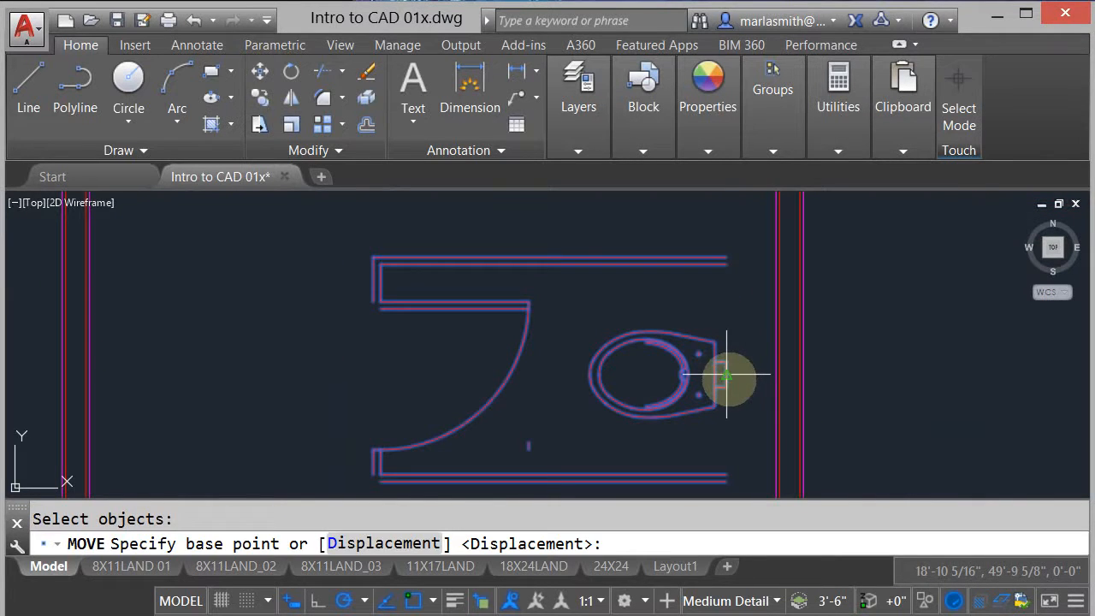
{"action": "left_click", "coordinate": [726, 374]}
{"action": "scroll", "coordinate": [465, 368], "scroll_direction": "down", "scroll_amount": 4}
{"action": "middle_click_drag", "start_coordinate": [565, 212], "coordinate": [562, 350]}
{"action": "scroll", "coordinate": [573, 359], "scroll_direction": "up", "scroll_amount": 4}
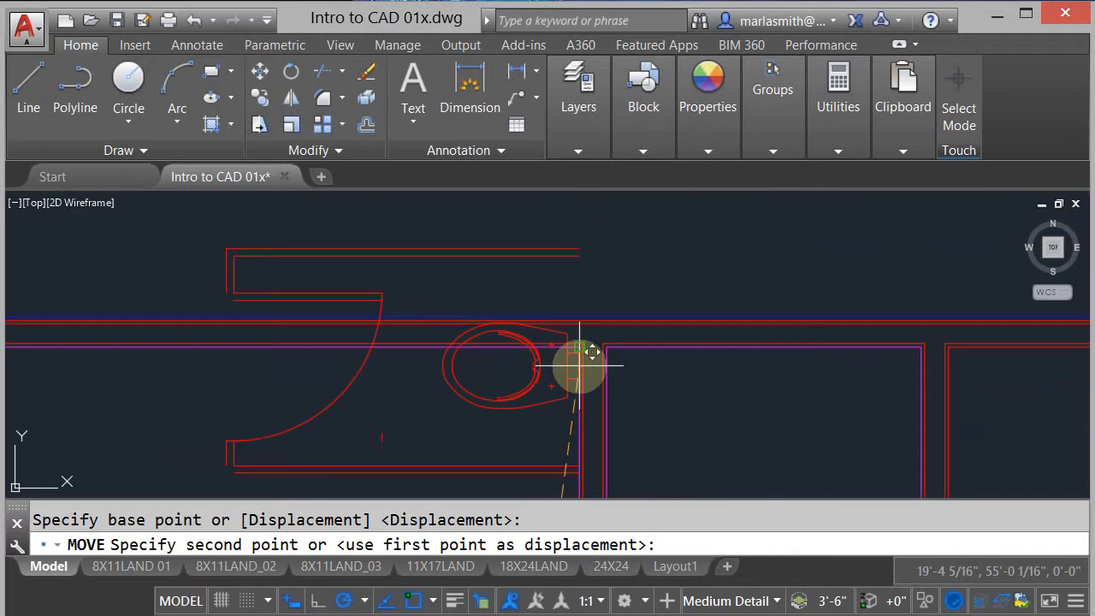
{"action": "scroll", "coordinate": [580, 365], "scroll_direction": "up", "scroll_amount": 4}
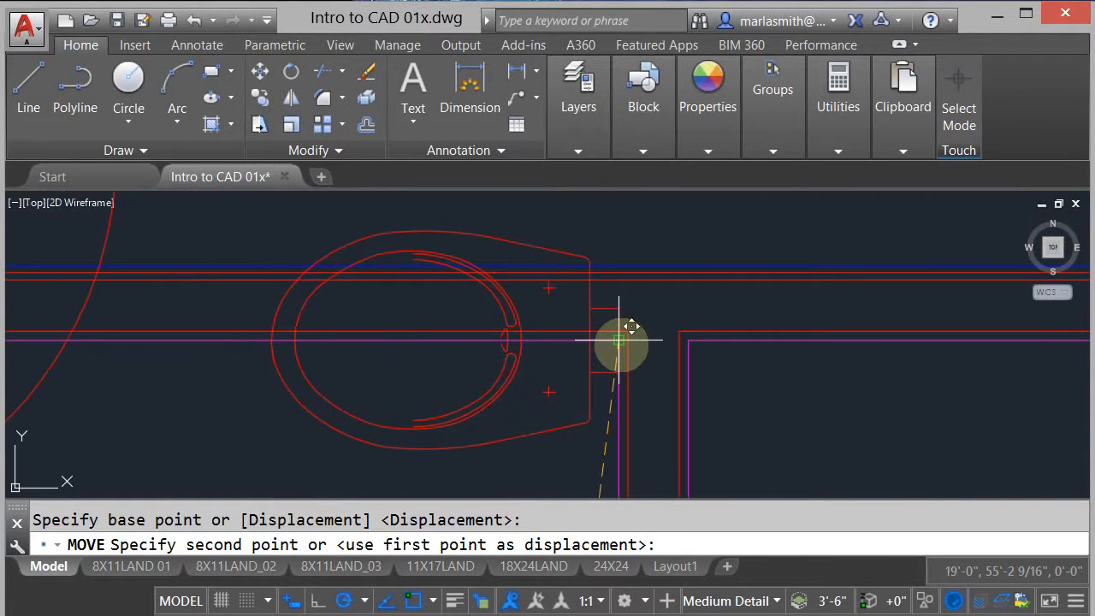
{"action": "left_click", "coordinate": [618, 341]}
{"action": "scroll", "coordinate": [512, 314], "scroll_direction": "down", "scroll_amount": 5}
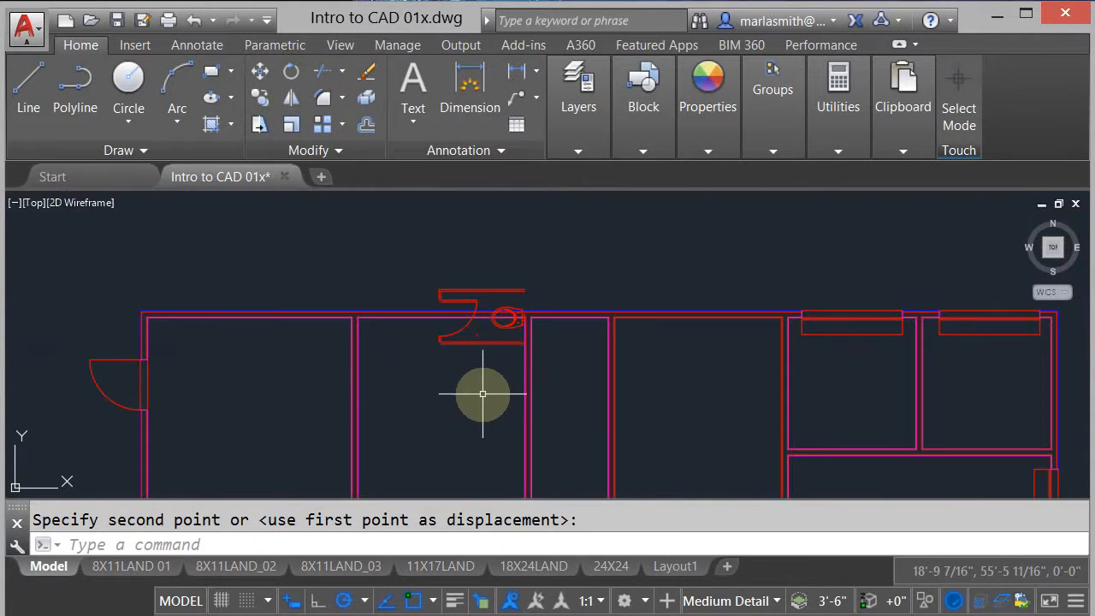
- Move the whole toilet stall 18" straight down along the chase wall from the restroom corner
{"action": "type", "text": "m"}
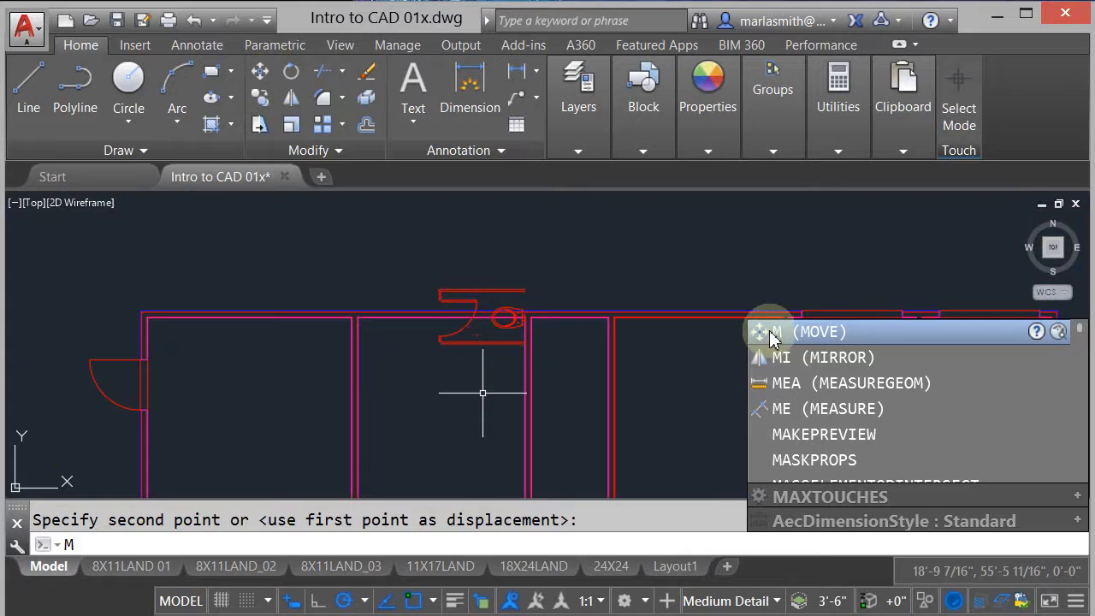
{"action": "left_click", "coordinate": [763, 329]}
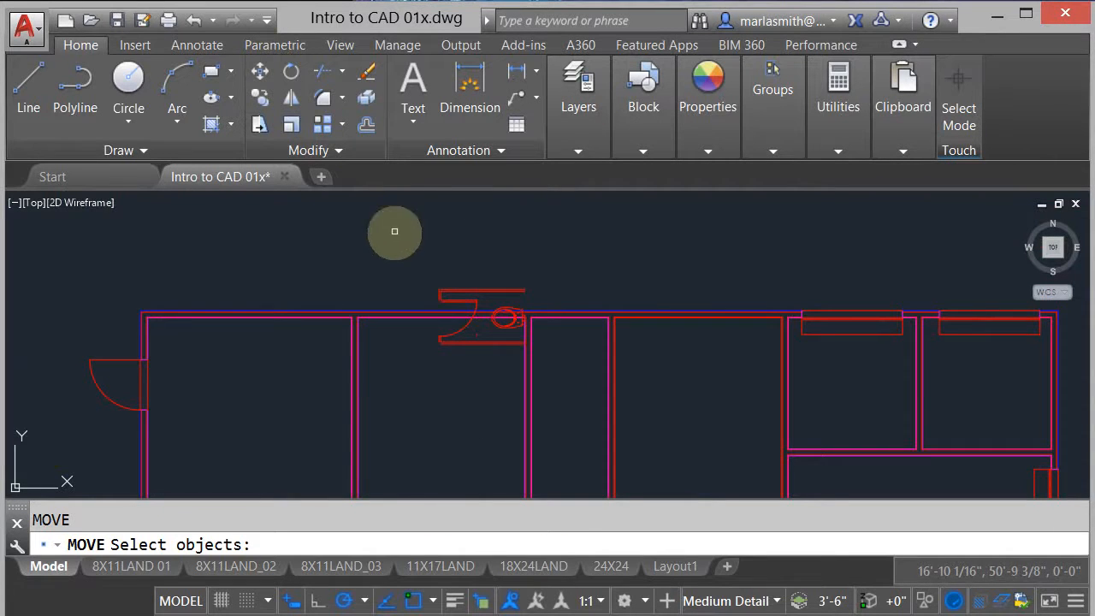
{"action": "left_click", "coordinate": [408, 258]}
{"action": "left_click", "coordinate": [555, 360]}
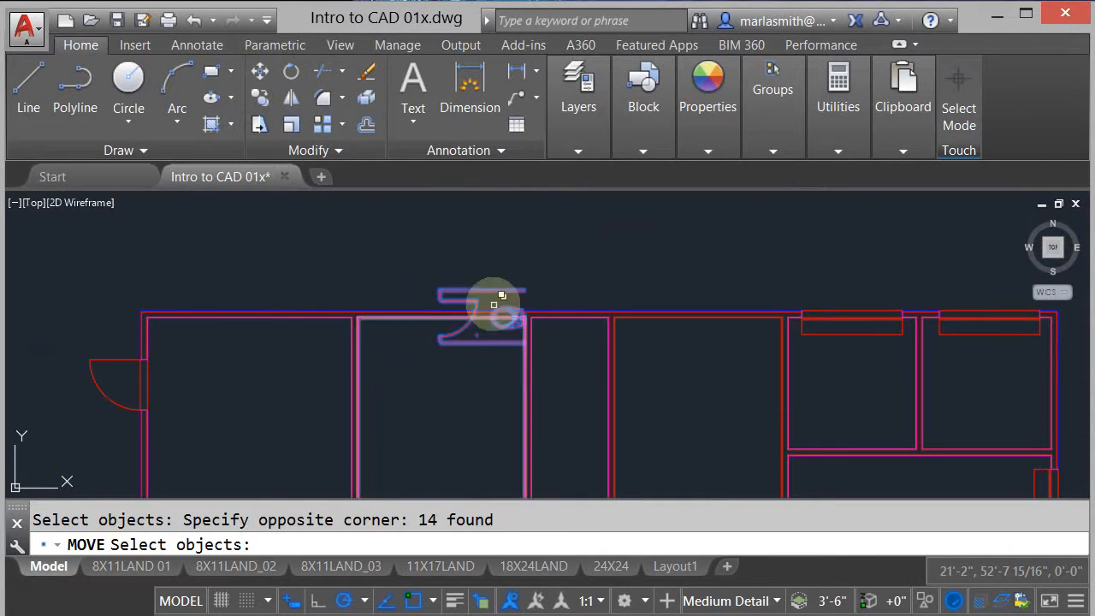
{"action": "key", "text": "Return"}
{"action": "left_click", "coordinate": [500, 223]}
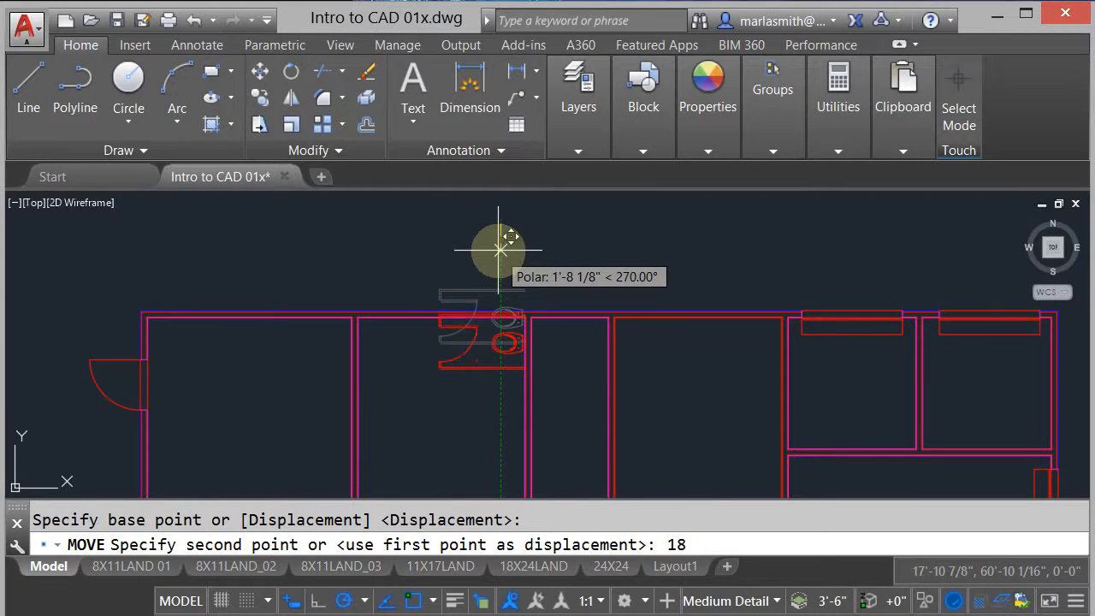
{"action": "key", "text": "Return"}
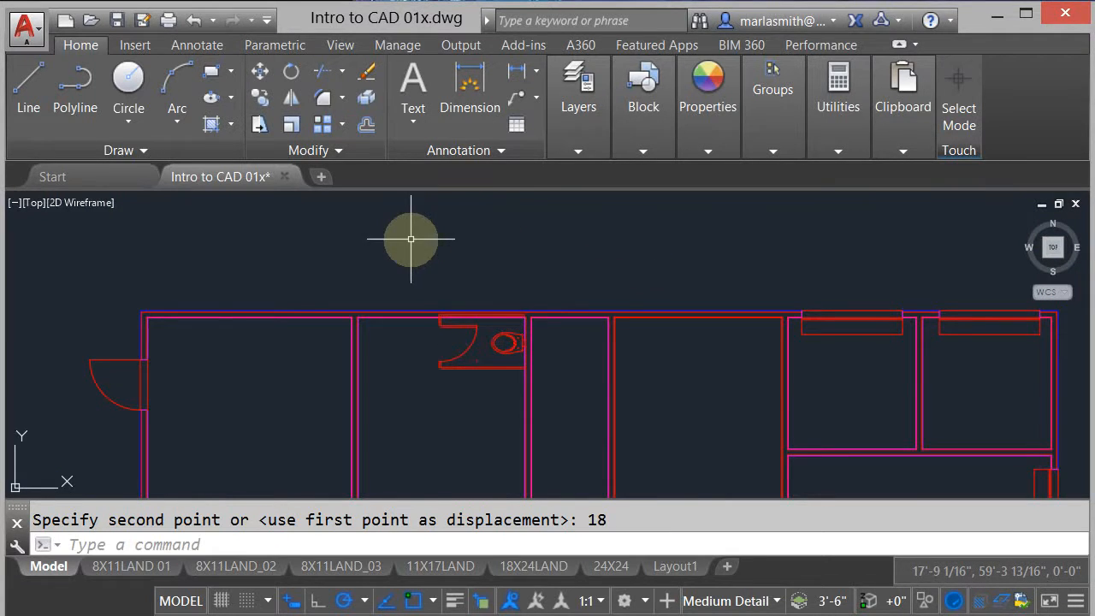
- Measure the centre distance from the women's ADA stall toilet to the toilet in the stall below it in the reference plan
{"action": "middle_click_drag", "start_coordinate": [410, 239], "coordinate": [706, 279]}
{"action": "scroll", "coordinate": [610, 247], "scroll_direction": "down", "scroll_amount": 2}
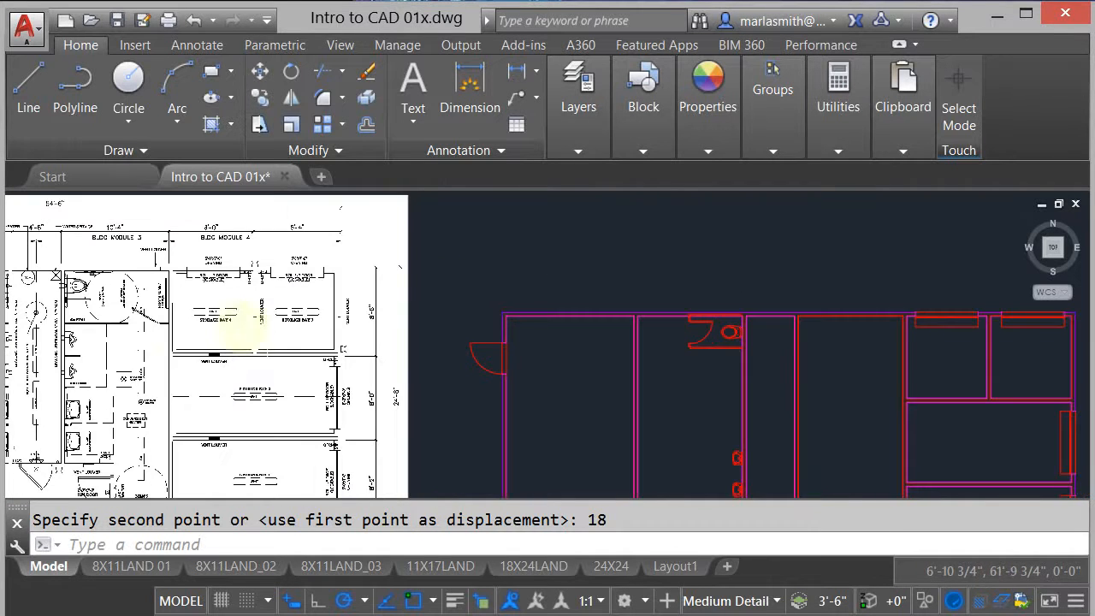
{"action": "middle_click_drag", "start_coordinate": [264, 309], "coordinate": [601, 309]}
{"action": "scroll", "coordinate": [341, 304], "scroll_direction": "up", "scroll_amount": 4}
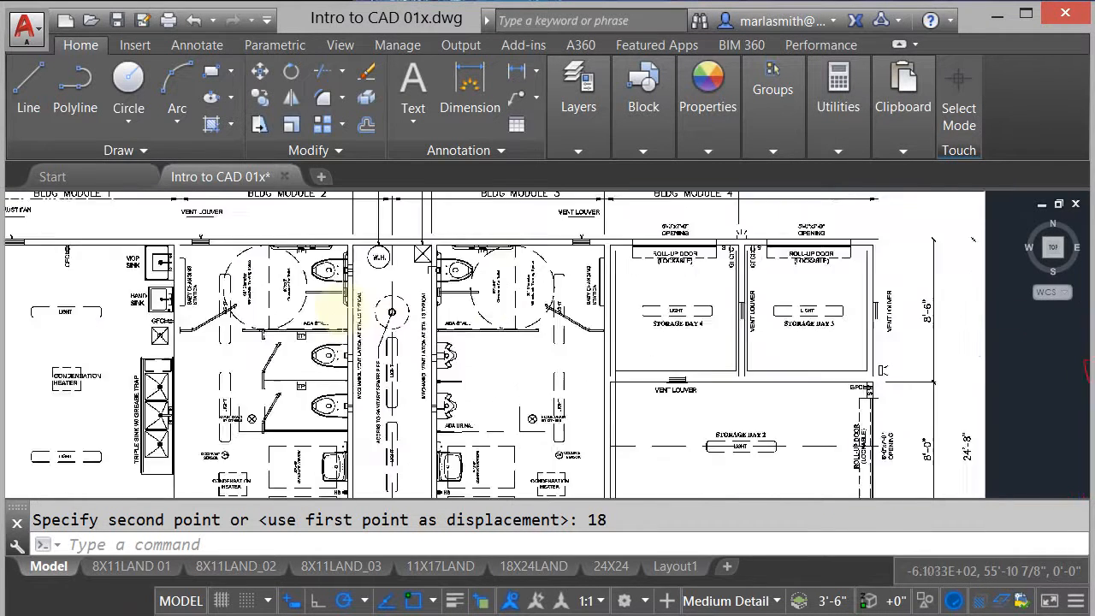
{"action": "scroll", "coordinate": [337, 250], "scroll_direction": "up", "scroll_amount": 4}
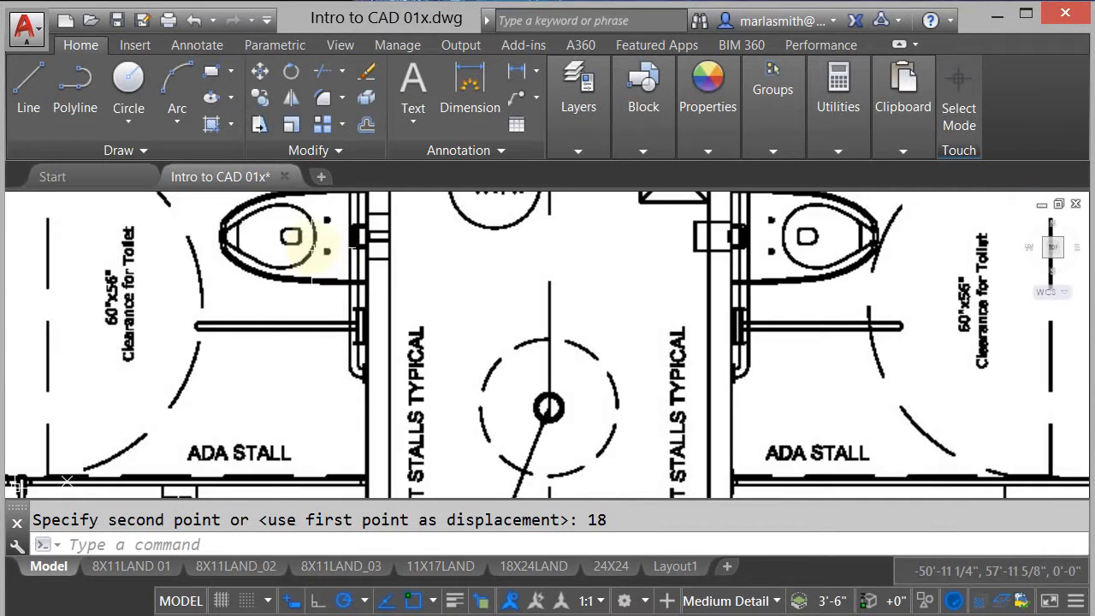
{"action": "scroll", "coordinate": [314, 240], "scroll_direction": "down", "scroll_amount": 2}
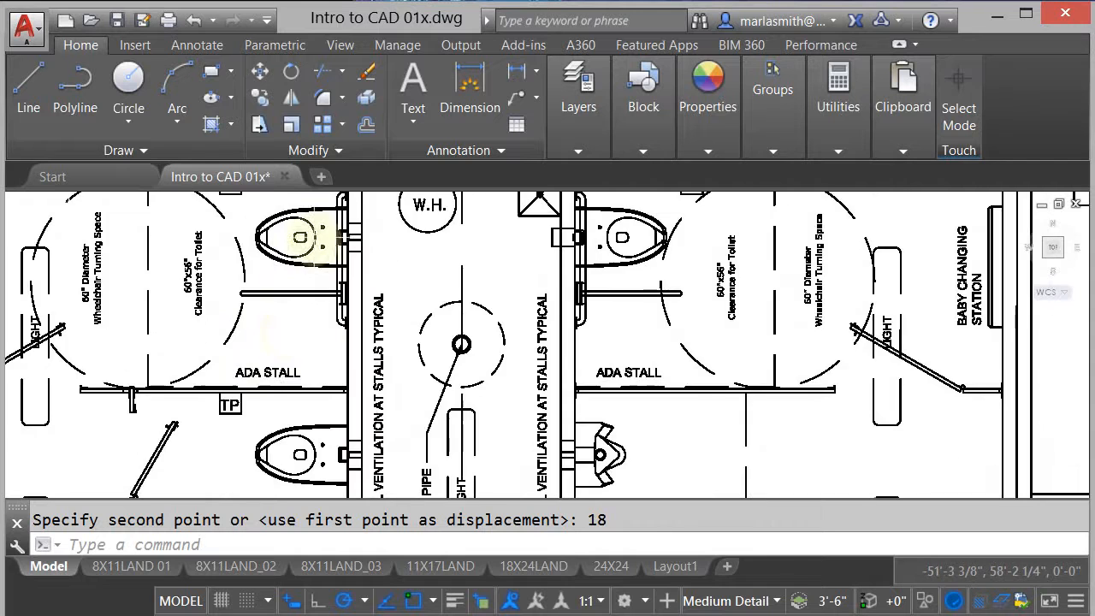
{"action": "left_click", "coordinate": [774, 147]}
{"action": "left_click", "coordinate": [838, 152]}
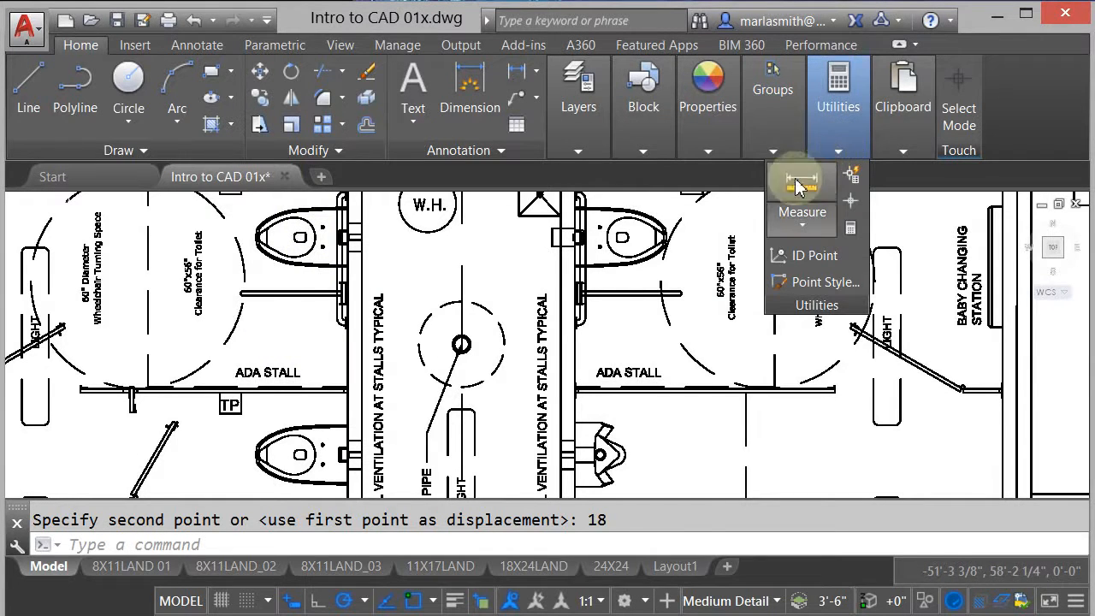
{"action": "left_click", "coordinate": [793, 178]}
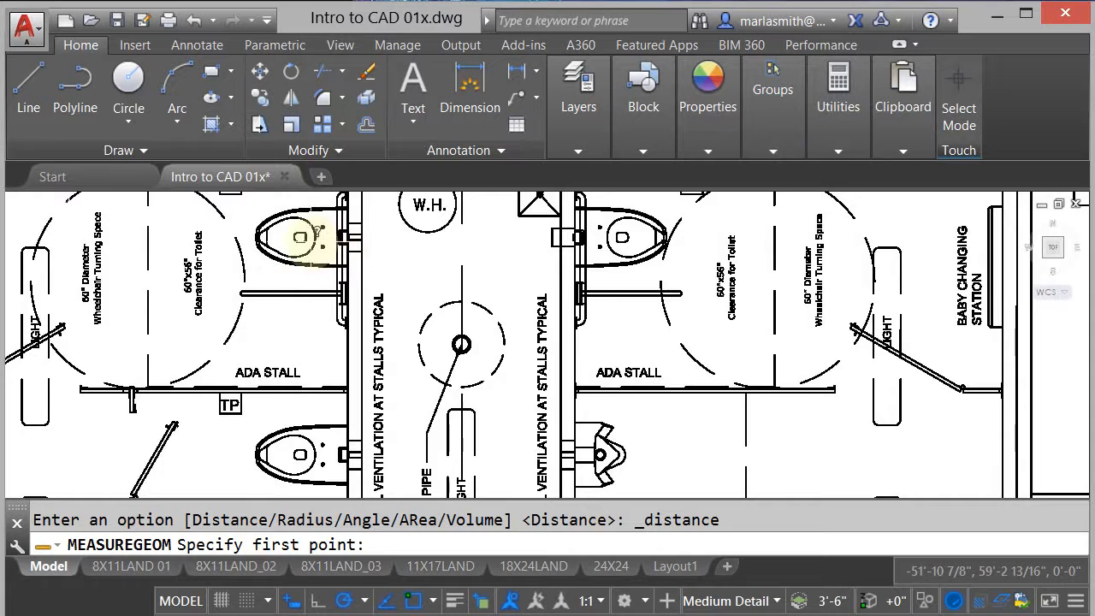
{"action": "scroll", "coordinate": [346, 229], "scroll_direction": "up", "scroll_amount": 4}
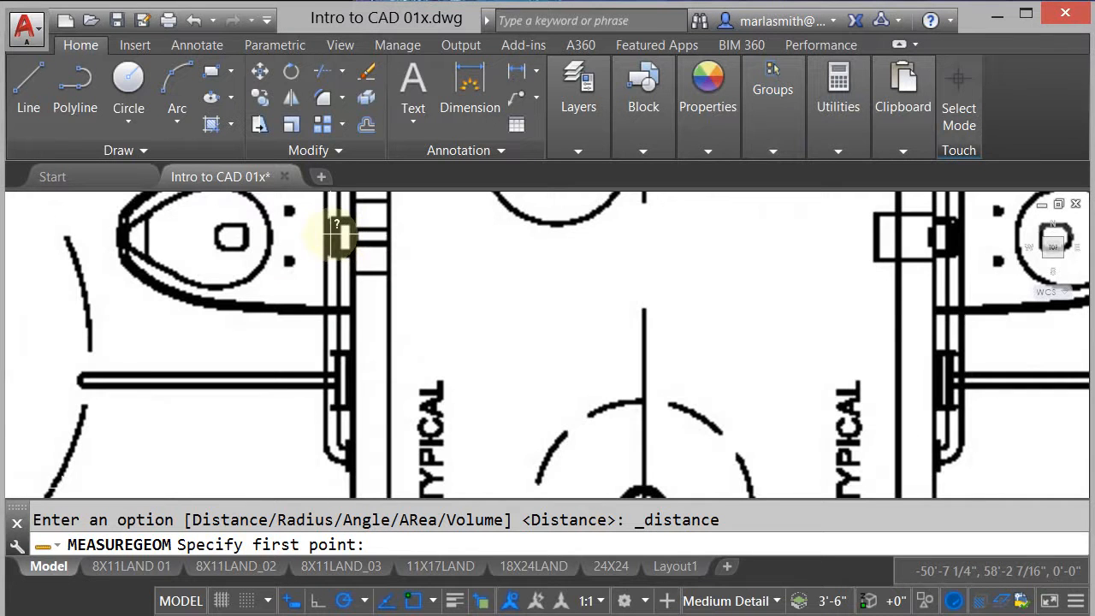
{"action": "left_click", "coordinate": [336, 229]}
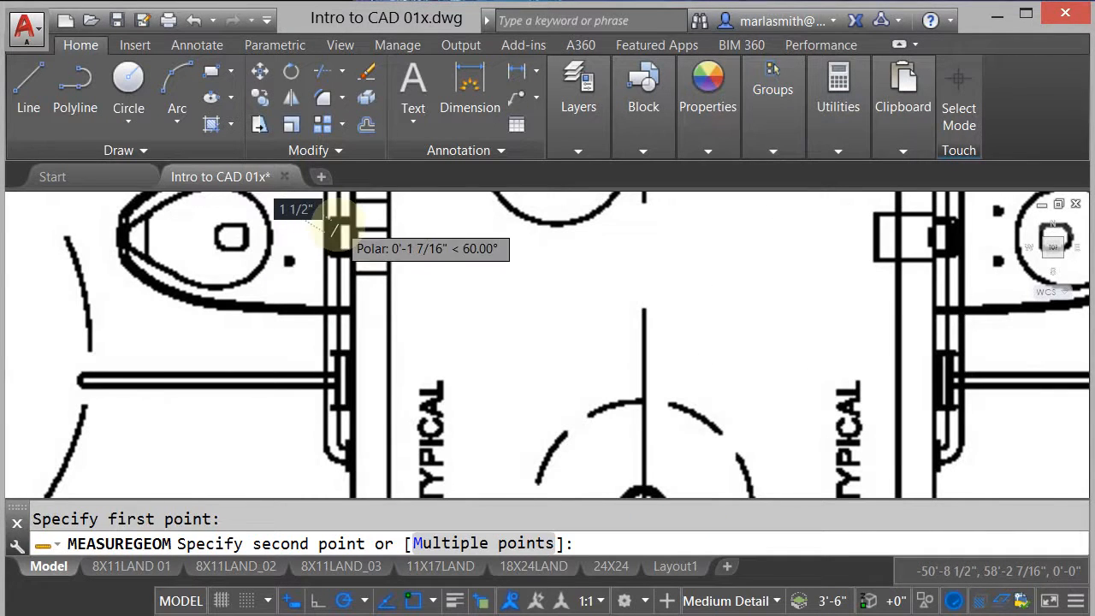
{"action": "scroll", "coordinate": [320, 291], "scroll_direction": "down", "scroll_amount": 3}
{"action": "scroll", "coordinate": [308, 364], "scroll_direction": "up", "scroll_amount": 4}
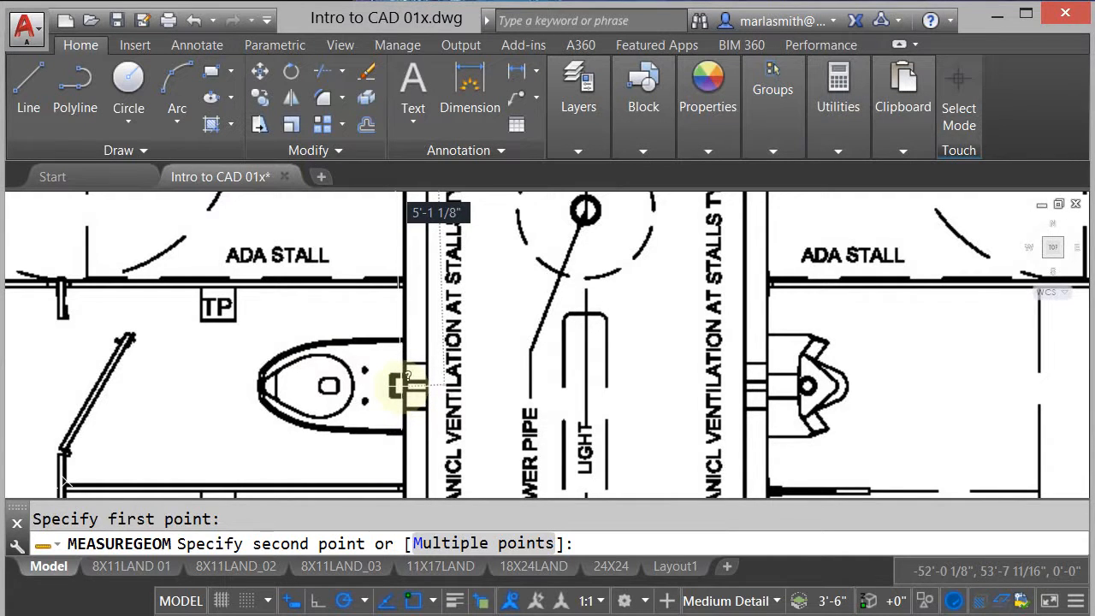
{"action": "key", "text": "Escape"}
- Move the whole toilet stall with its partitions, door and toilet 5'1" straight down along the chase wall
{"action": "scroll", "coordinate": [354, 368], "scroll_direction": "down", "scroll_amount": 10}
{"action": "scroll", "coordinate": [585, 370], "scroll_direction": "up", "scroll_amount": 5}
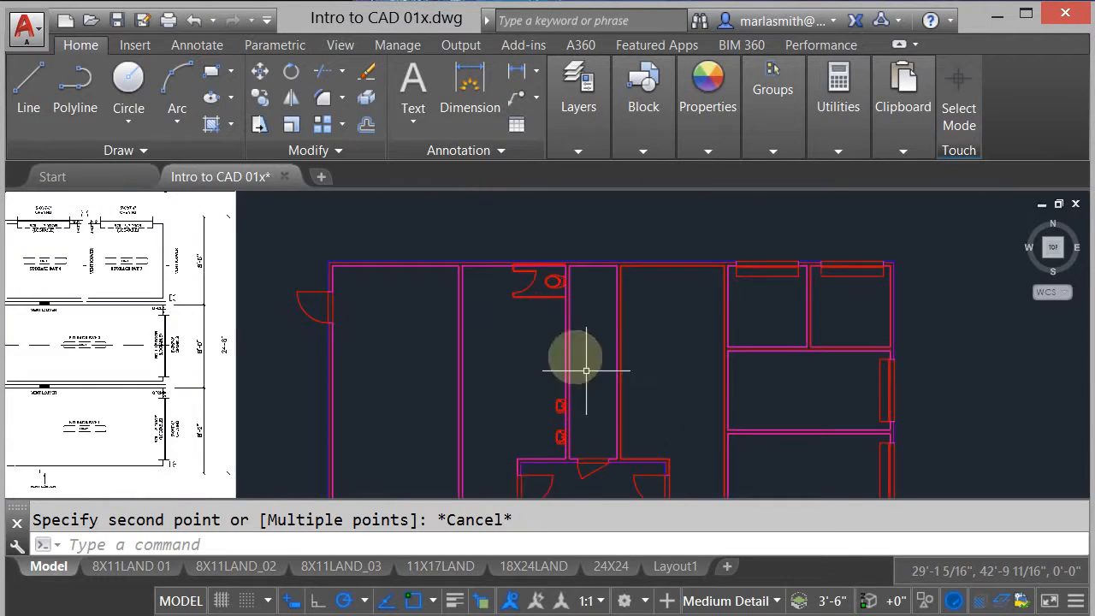
{"action": "scroll", "coordinate": [513, 272], "scroll_direction": "up", "scroll_amount": 2}
{"action": "type", "text": "m"}
{"action": "key", "text": "Return"}
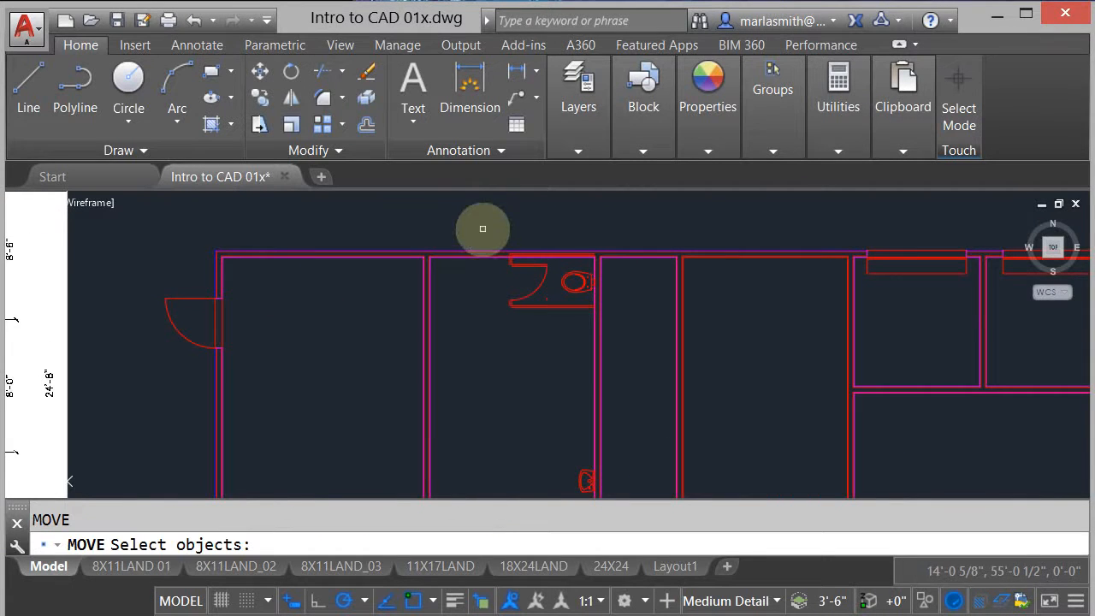
{"action": "left_click", "coordinate": [475, 222]}
{"action": "left_click", "coordinate": [635, 323]}
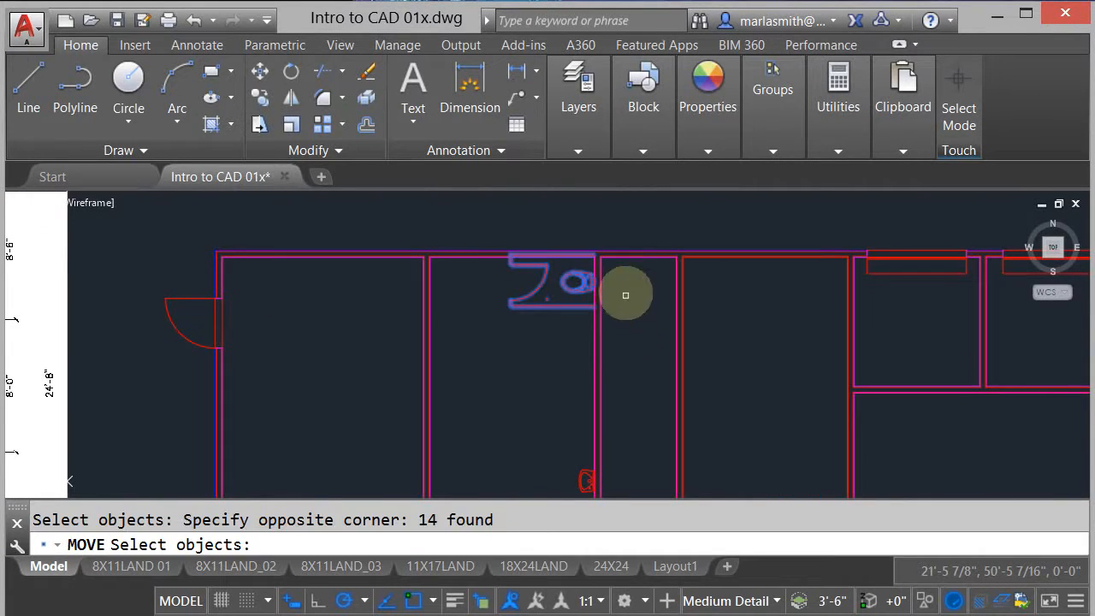
{"action": "key", "text": "Return"}
{"action": "left_click", "coordinate": [635, 305]}
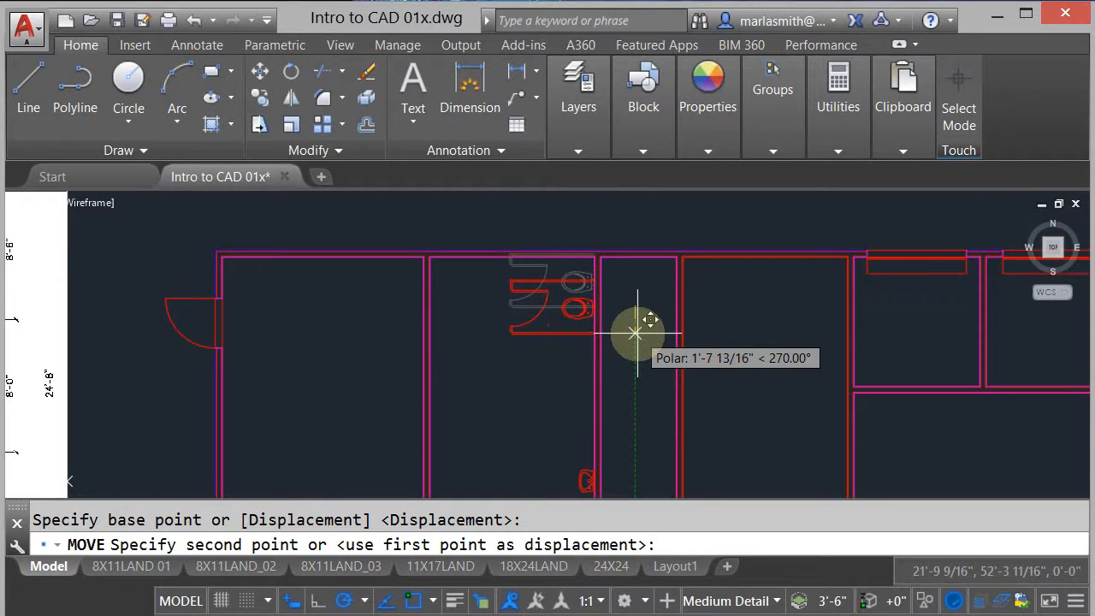
{"action": "type", "text": "5'1"}
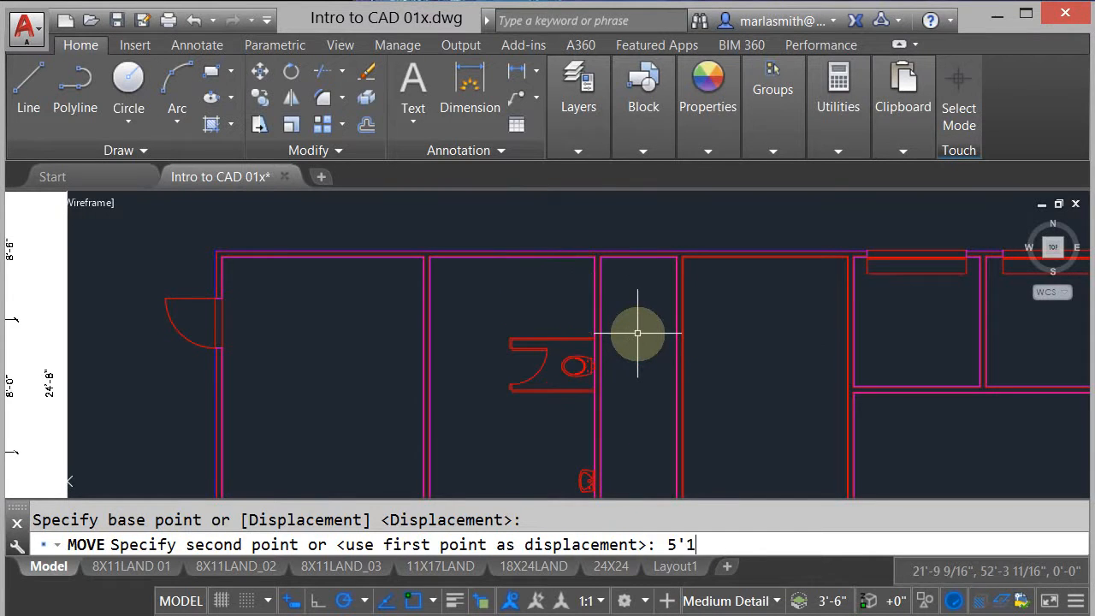
- Complete the toilet stall's move of 5'1" straight down along the chase wall
{"action": "key", "text": "Return"}
{"action": "scroll", "coordinate": [636, 330], "scroll_direction": "up", "scroll_amount": 5}
{"action": "type", "text": "c"}
{"action": "key", "text": "Return"}
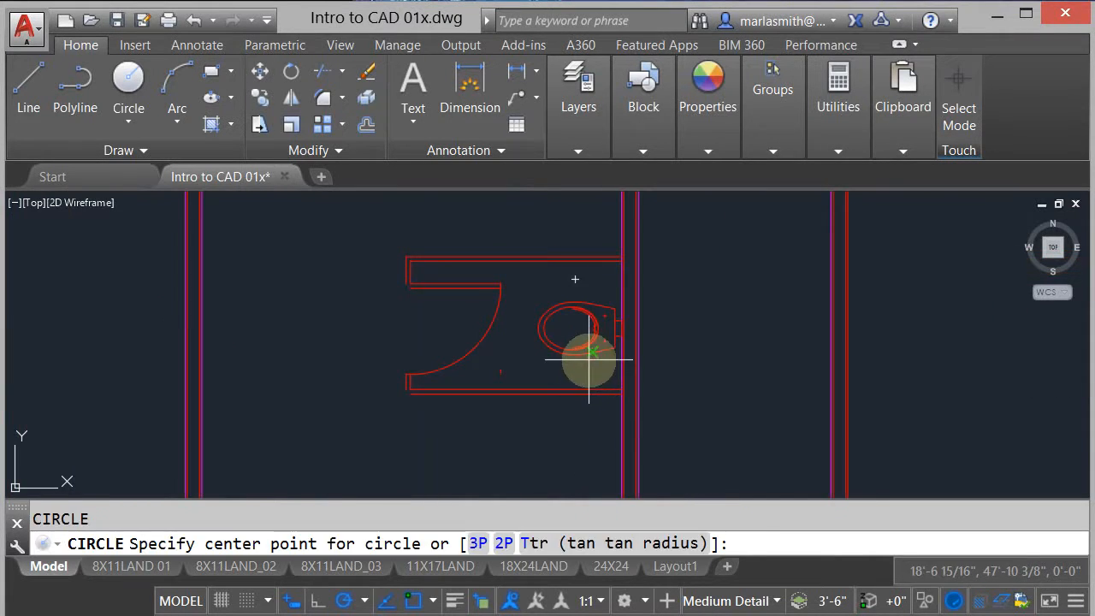
{"action": "key", "text": "Escape"}
- Copy the stall's toilet 5'1" straight up along the chase wall for the ADA stall
{"action": "type", "text": "cp"}
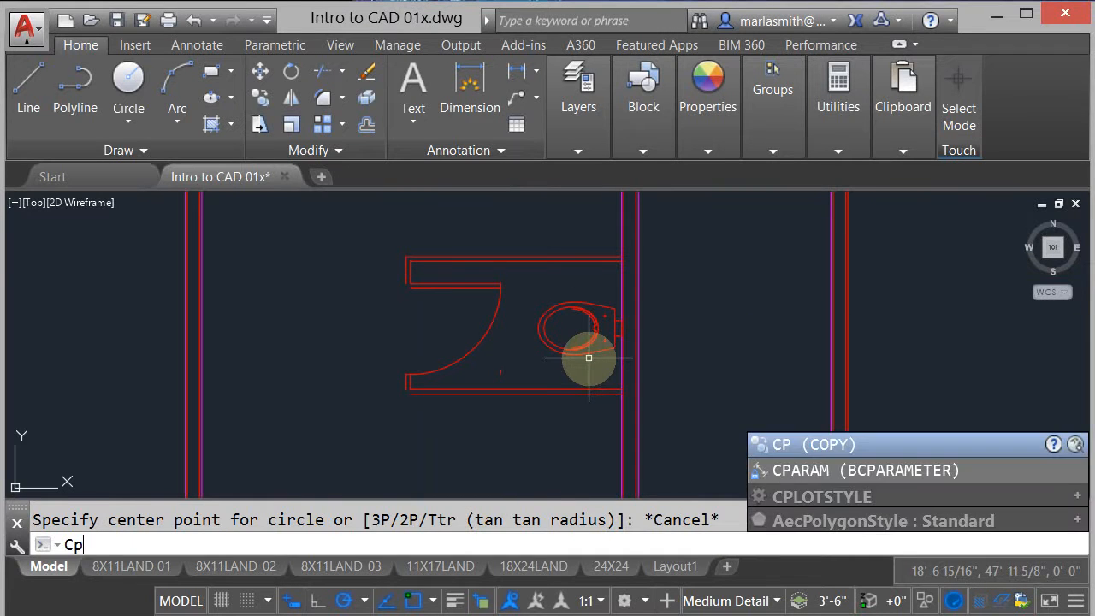
{"action": "key", "text": "Return"}
{"action": "left_click", "coordinate": [588, 356]}
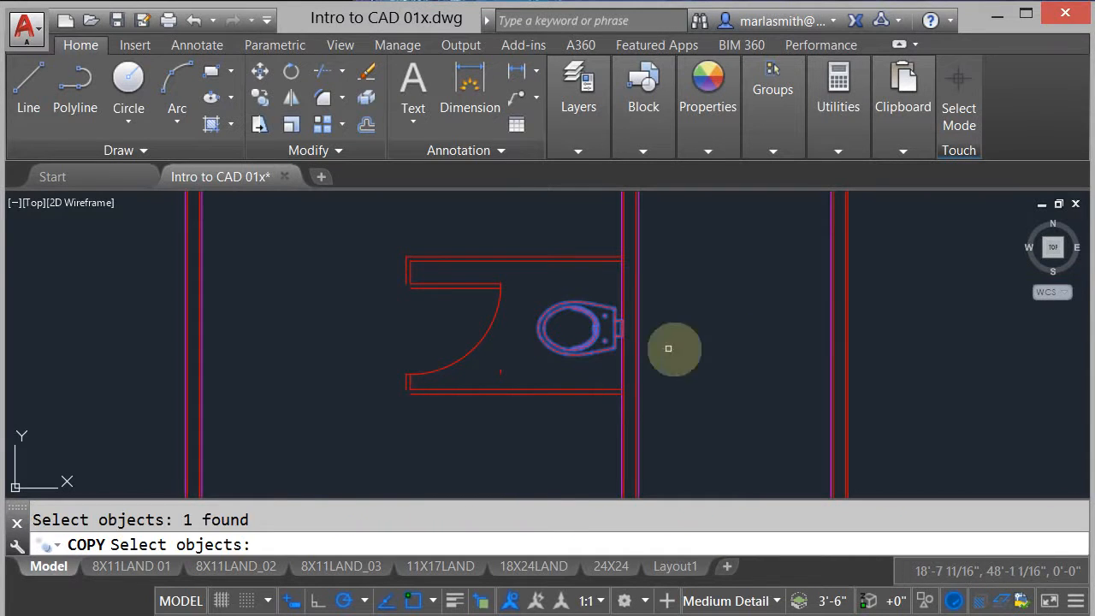
{"action": "key", "text": "Return"}
{"action": "left_click", "coordinate": [715, 340]}
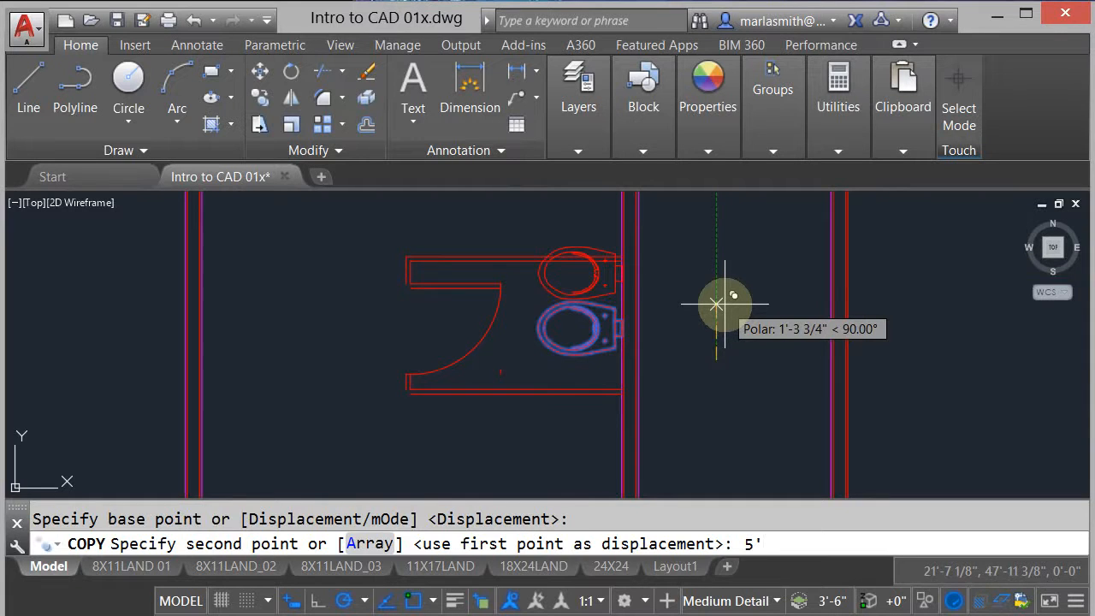
{"action": "key", "text": "Return"}
{"action": "scroll", "coordinate": [709, 318], "scroll_direction": "down", "scroll_amount": 4}
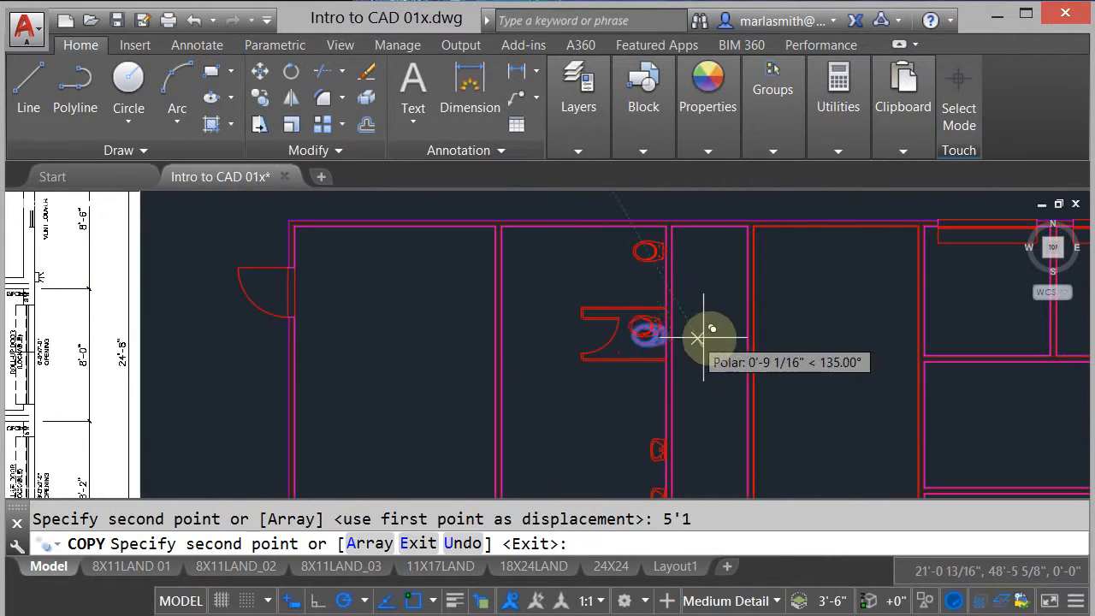
{"action": "key", "text": "Escape"}
- Copy the stall's toilet 3' straight down along the chase wall for the adjoining stall
{"action": "scroll", "coordinate": [699, 382], "scroll_direction": "up", "scroll_amount": 2}
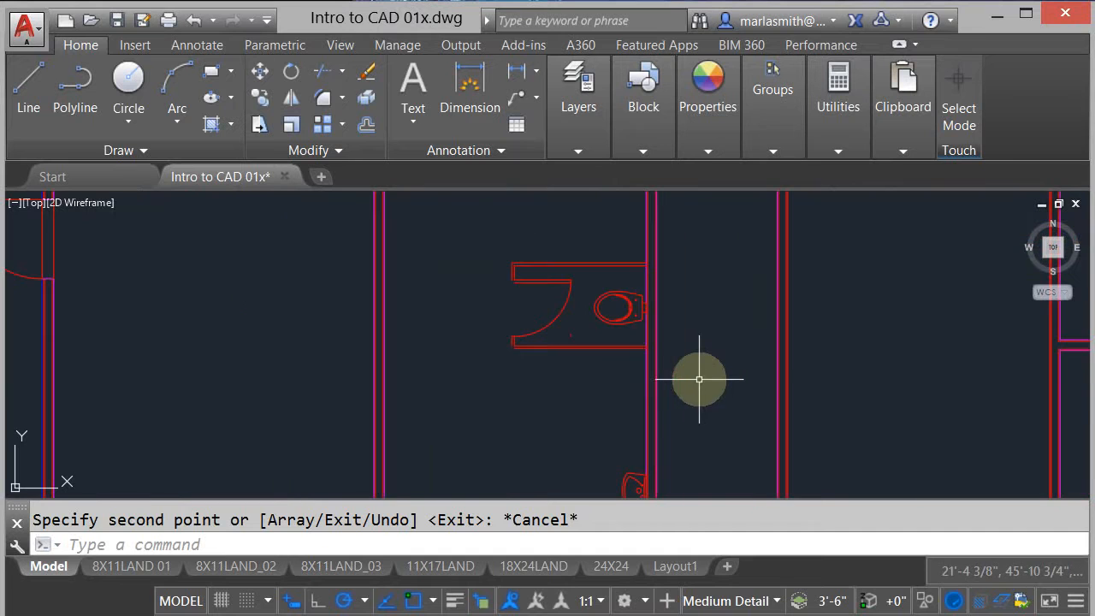
{"action": "right_click", "coordinate": [621, 311]}
{"action": "left_click", "coordinate": [660, 324]}
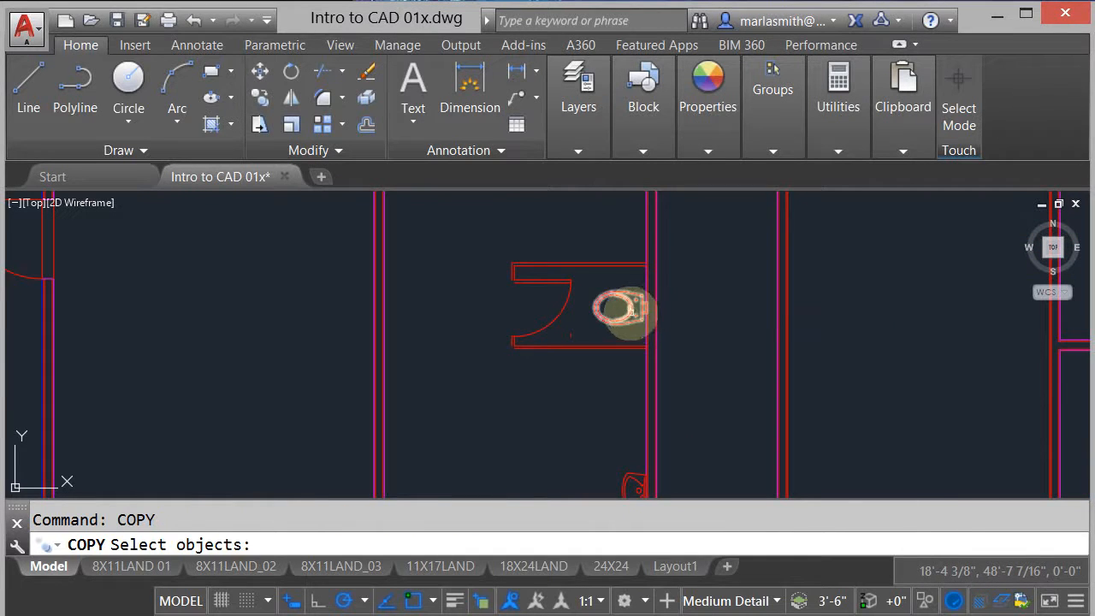
{"action": "left_click", "coordinate": [621, 310]}
{"action": "key", "text": "Return"}
{"action": "left_click", "coordinate": [723, 274]}
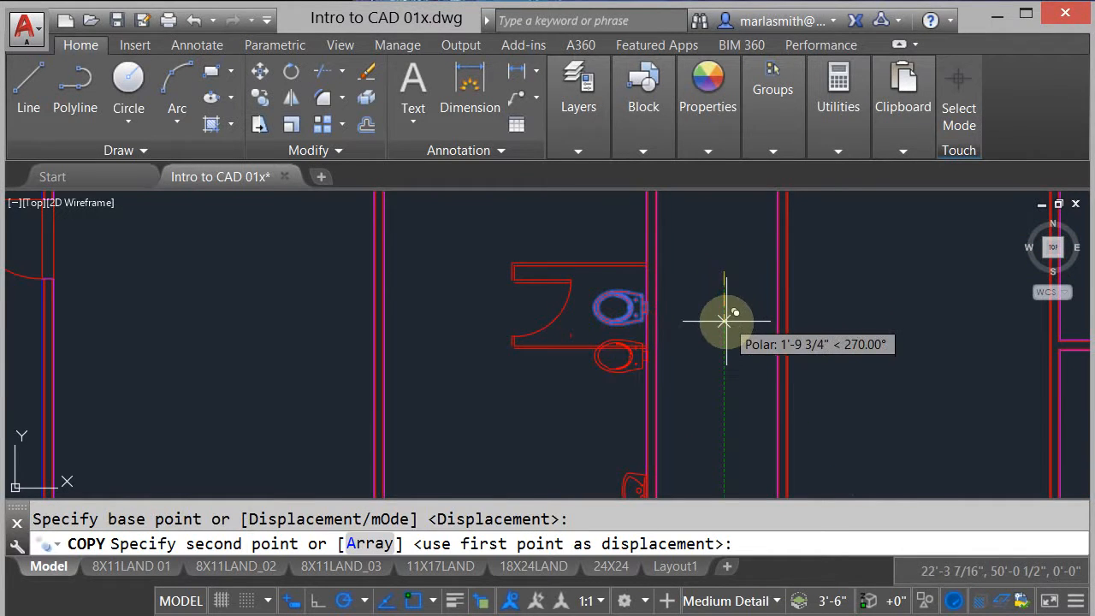
{"action": "key", "text": "Return"}
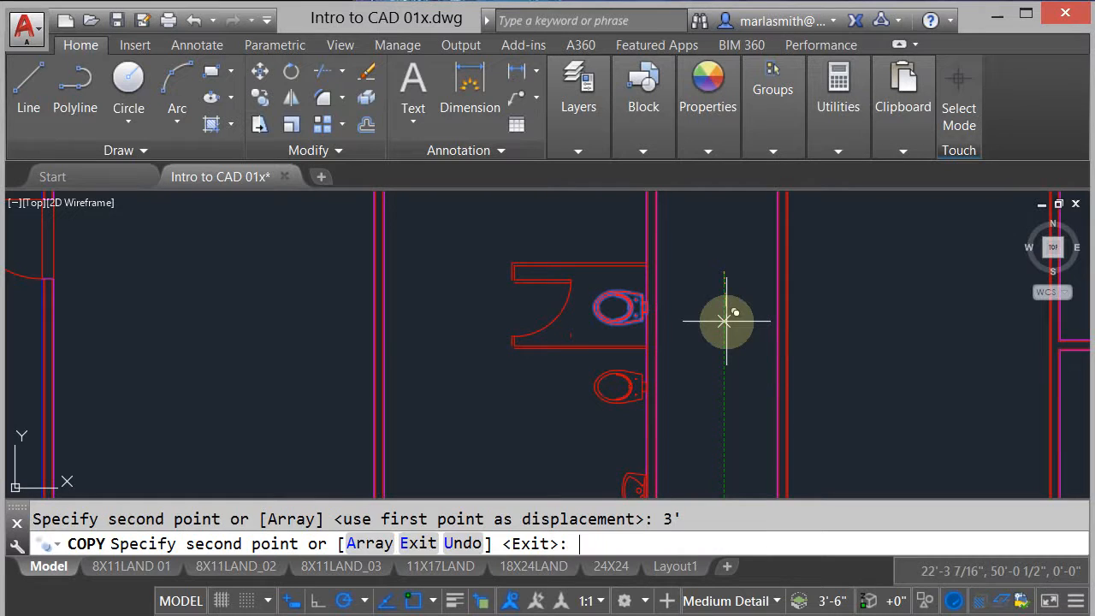
{"action": "right_click", "coordinate": [724, 321]}
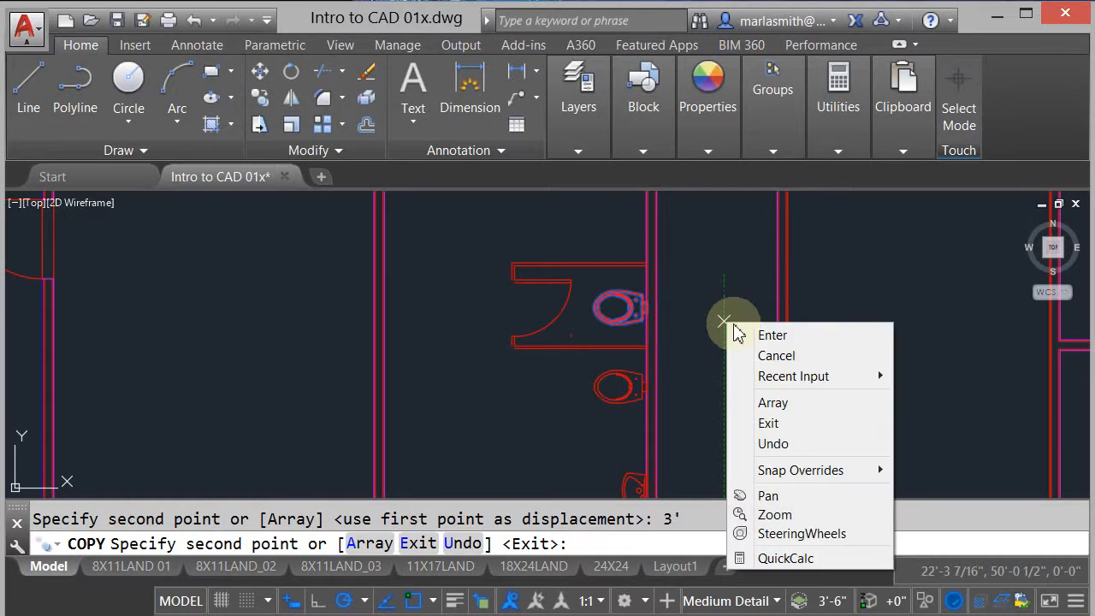
{"action": "left_click", "coordinate": [734, 326]}
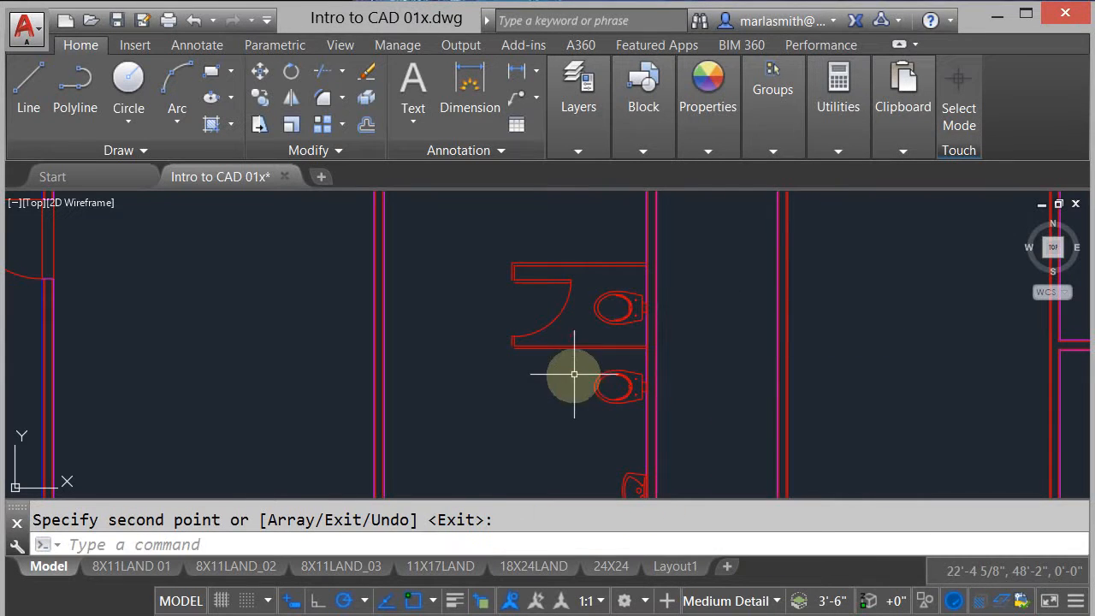
- Copy the stall's door, door swing, lower front post and lower partition 3' straight down around the new toilet
{"action": "left_click", "coordinate": [260, 97]}
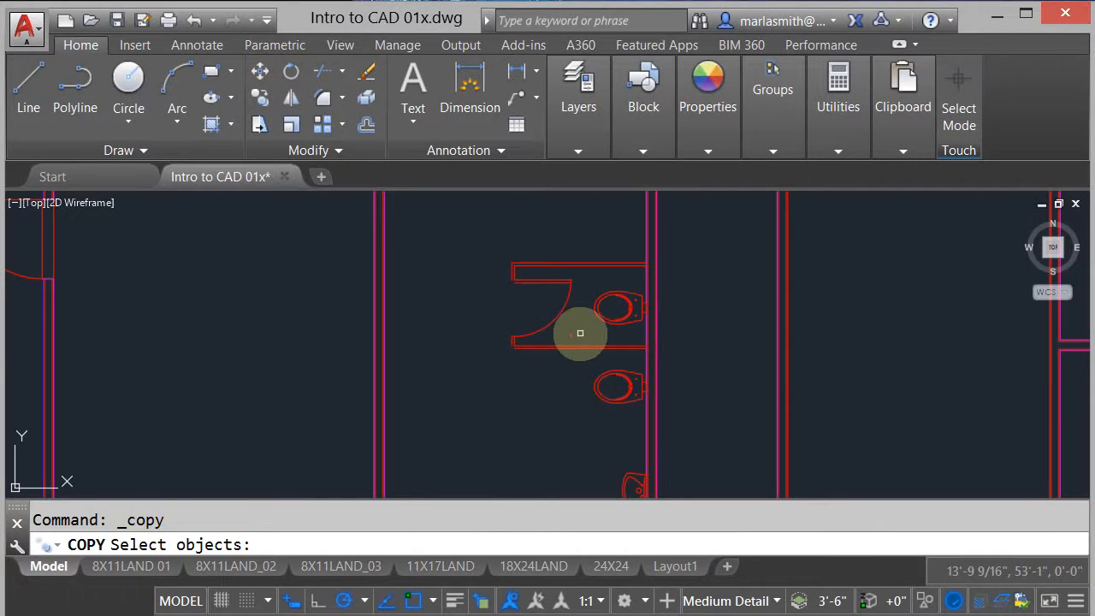
{"action": "left_click", "coordinate": [532, 333]}
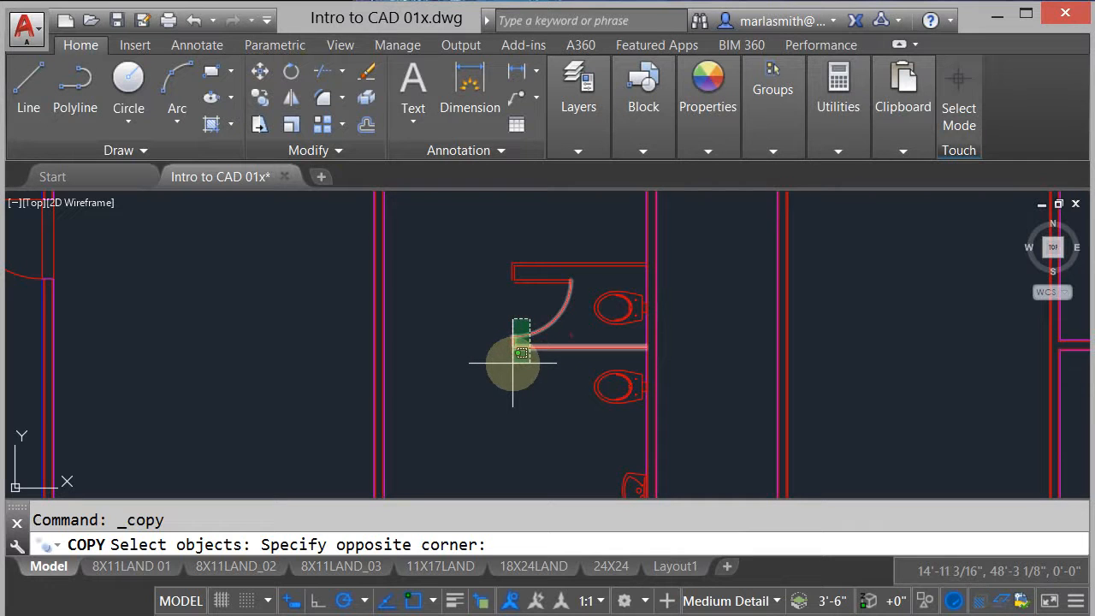
{"action": "left_click", "coordinate": [500, 362]}
{"action": "left_click", "coordinate": [541, 290]}
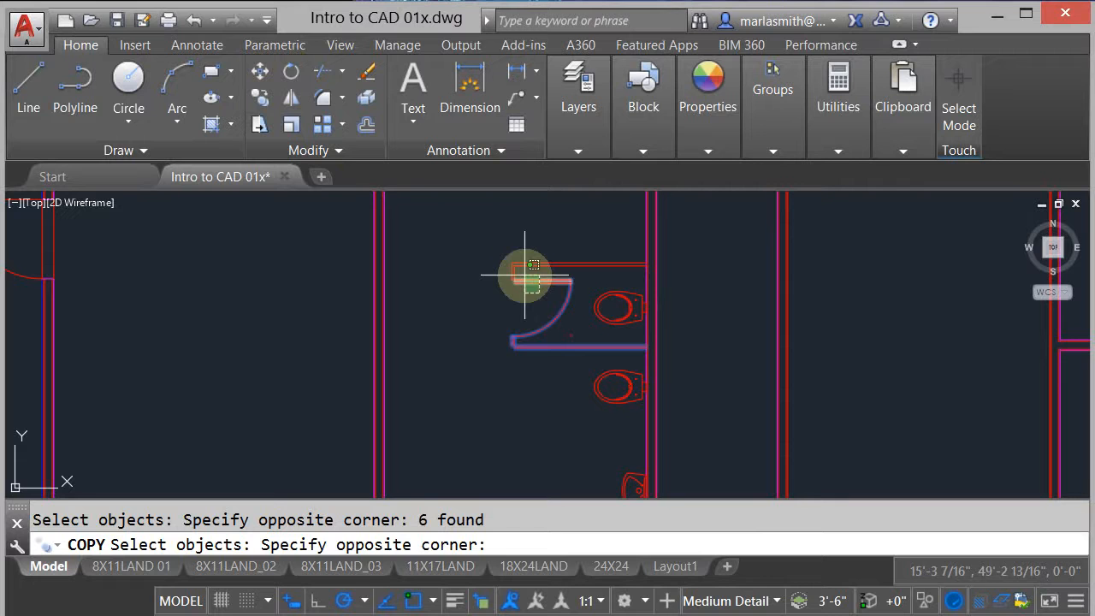
{"action": "left_click", "coordinate": [526, 273]}
{"action": "key", "text": "Return"}
{"action": "left_click", "coordinate": [479, 243]}
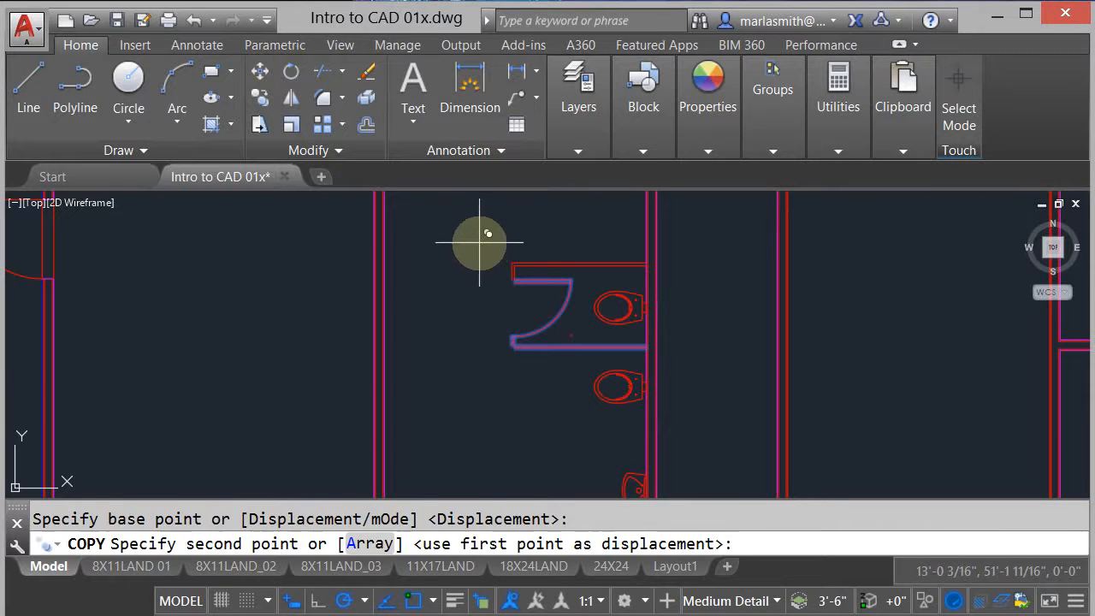
{"action": "type", "text": "3'"}
{"action": "key", "text": "Return"}
{"action": "right_click", "coordinate": [473, 291]}
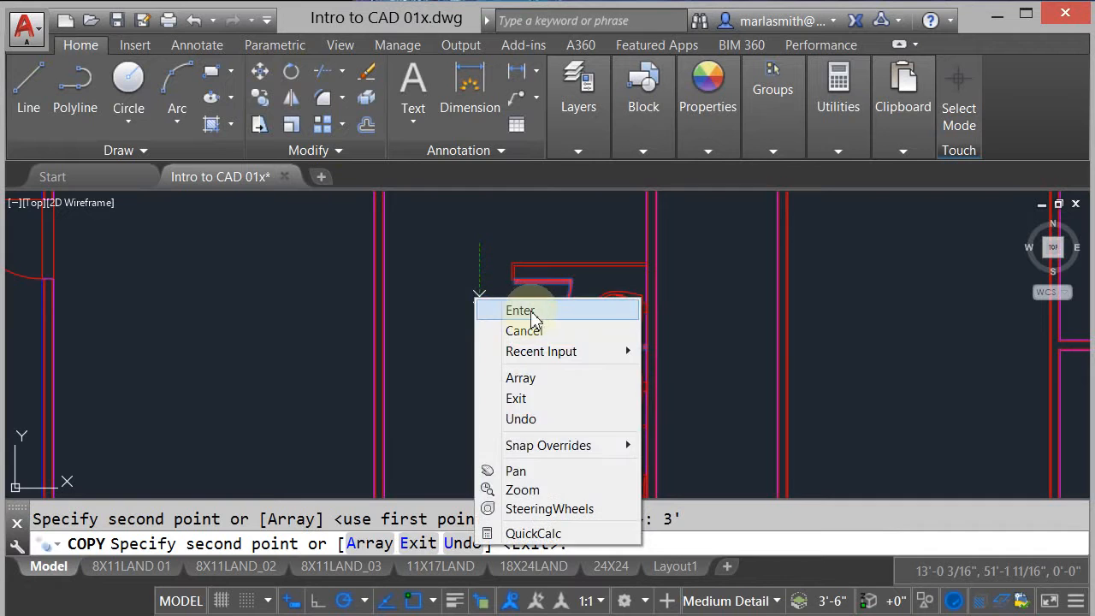
{"action": "left_click", "coordinate": [532, 305]}
{"action": "scroll", "coordinate": [544, 437], "scroll_direction": "up", "scroll_amount": 2}
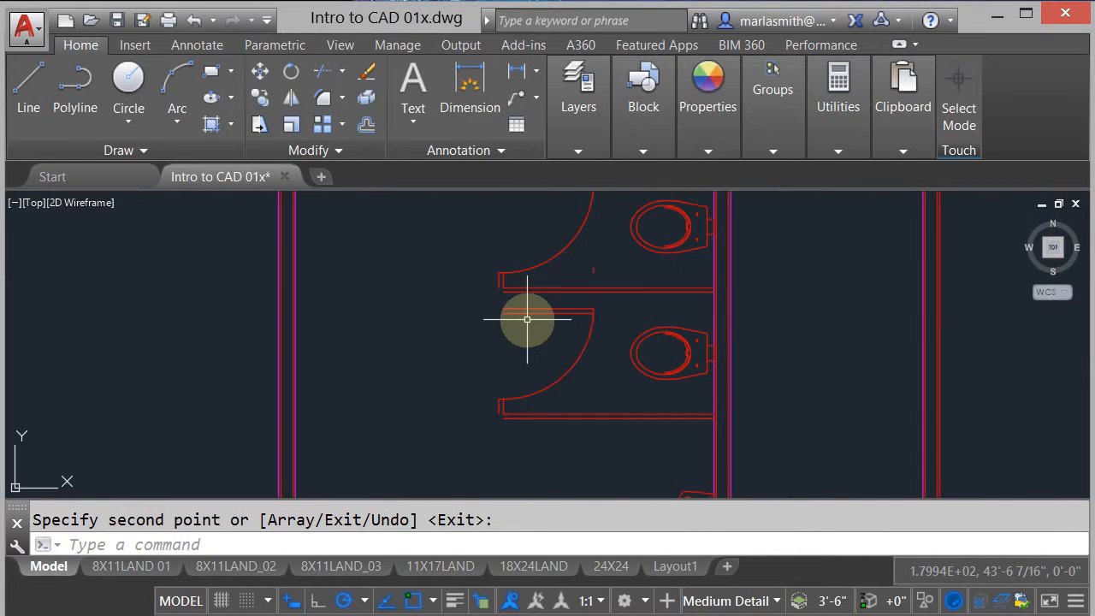
{"action": "scroll", "coordinate": [527, 319], "scroll_direction": "up", "scroll_amount": 2}
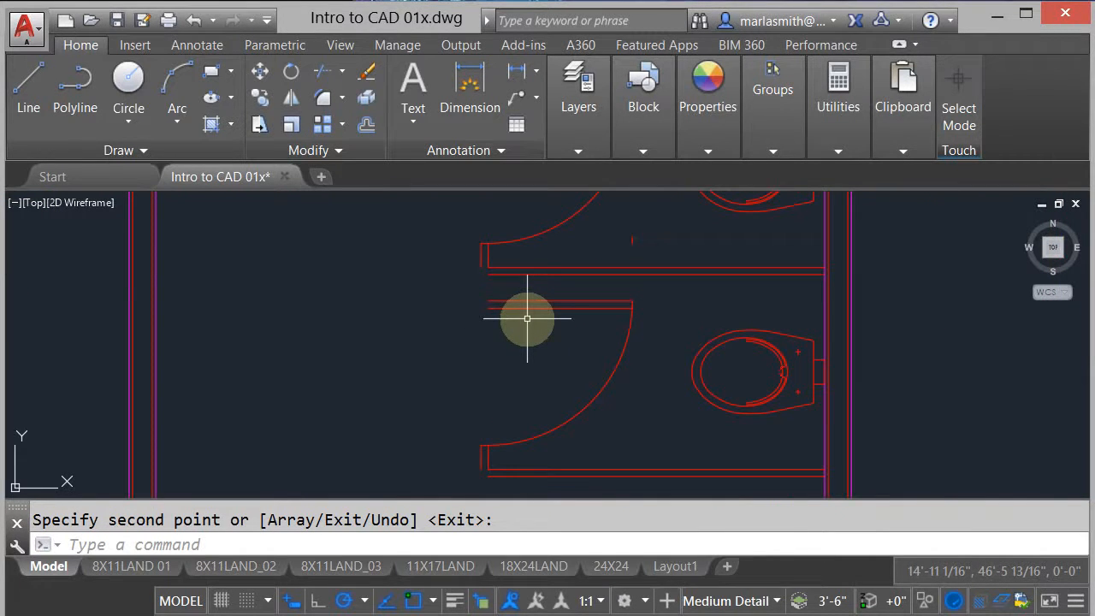
{"action": "scroll", "coordinate": [526, 318], "scroll_direction": "down", "scroll_amount": 3}
{"action": "middle_click_drag", "start_coordinate": [525, 340], "coordinate": [573, 379]}
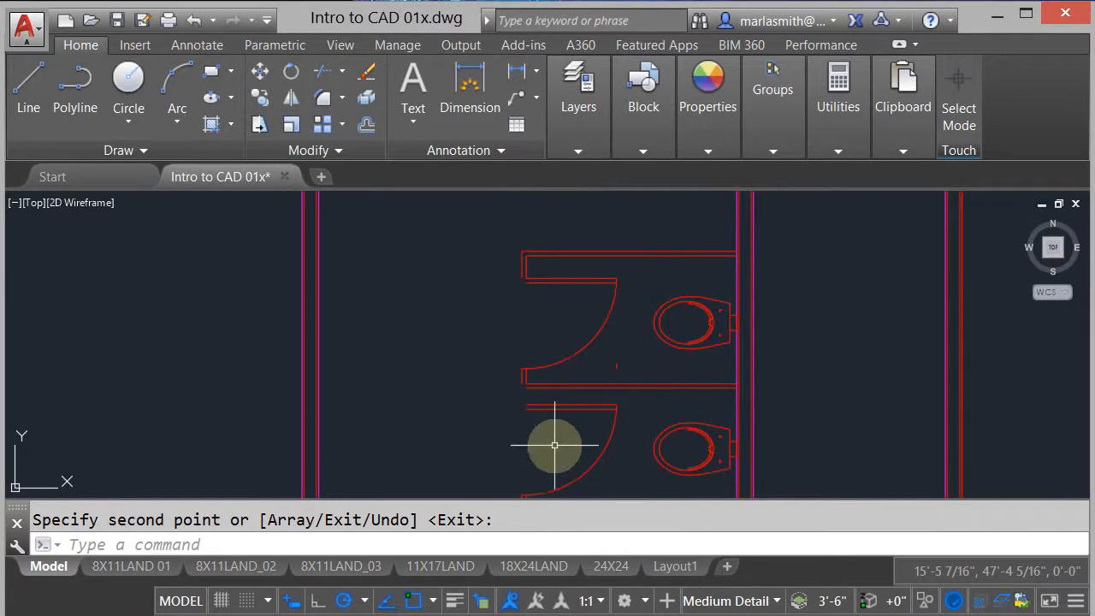
{"action": "scroll", "coordinate": [545, 436], "scroll_direction": "up", "scroll_amount": 2}
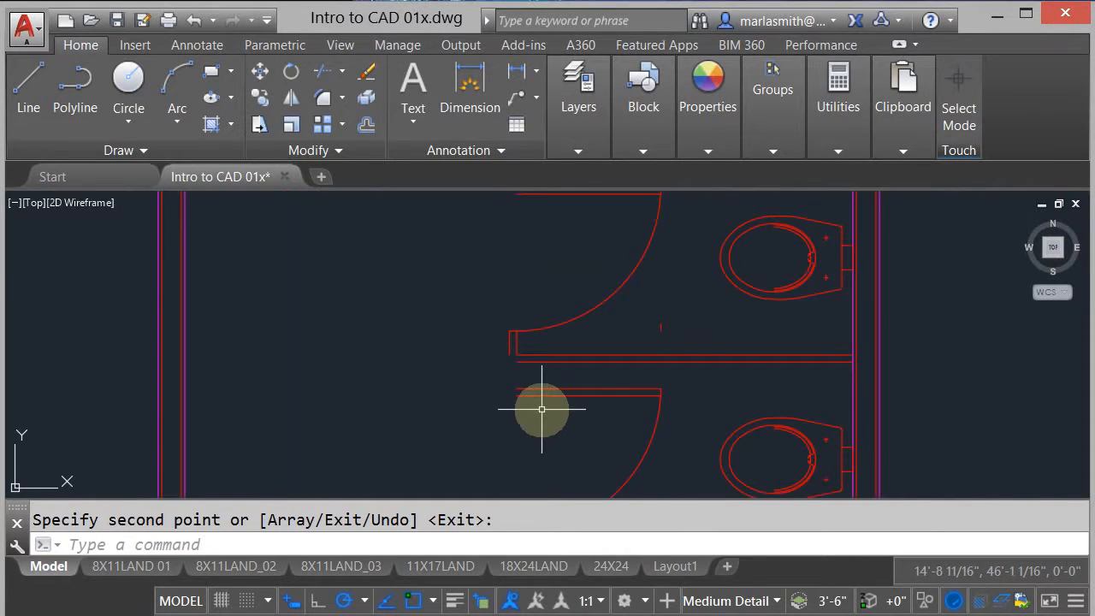
{"action": "scroll", "coordinate": [541, 410], "scroll_direction": "up", "scroll_amount": 2}
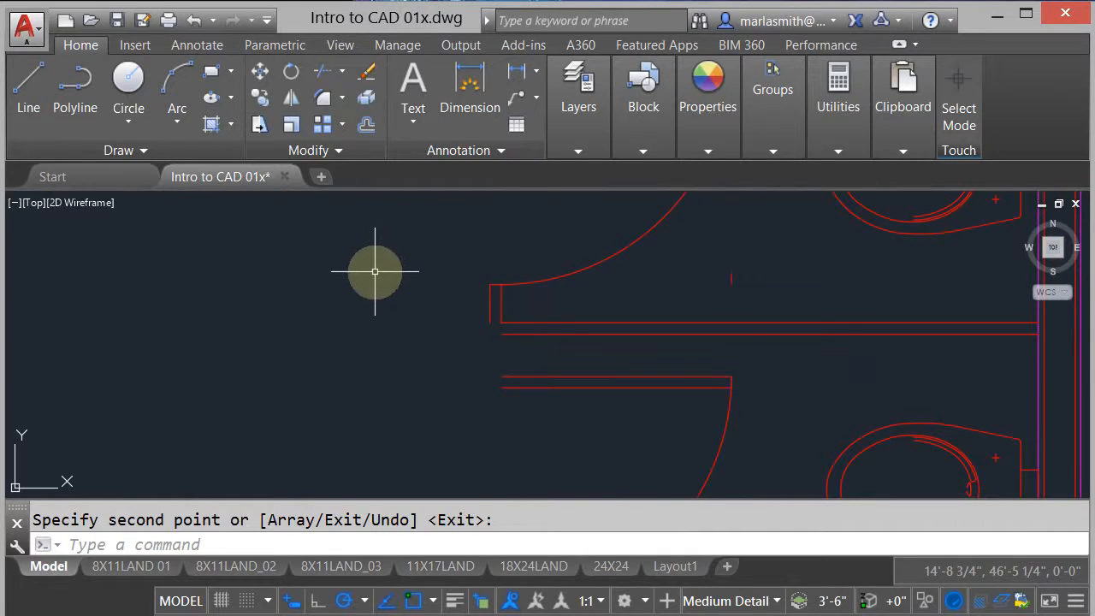
{"action": "type", "text": "s"}
{"action": "key", "text": "Return"}
{"action": "key", "text": "Escape"}
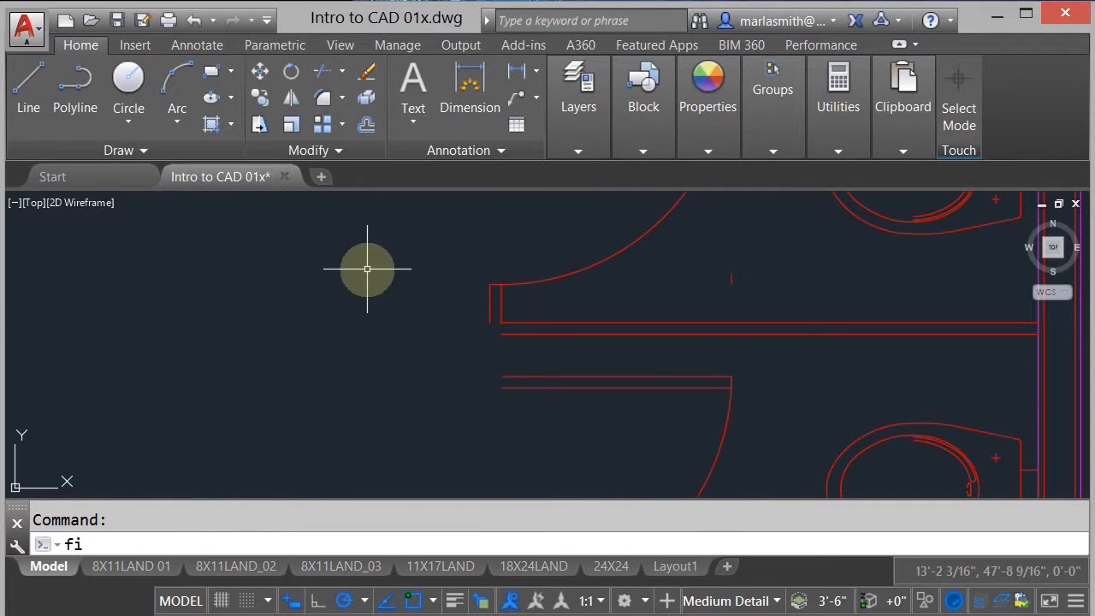
- Fillet the new stall's outer lower partition line and outer front post line into a sharp corner with a 0" radius
{"action": "type", "text": "fillet"}
{"action": "key", "text": "Return"}
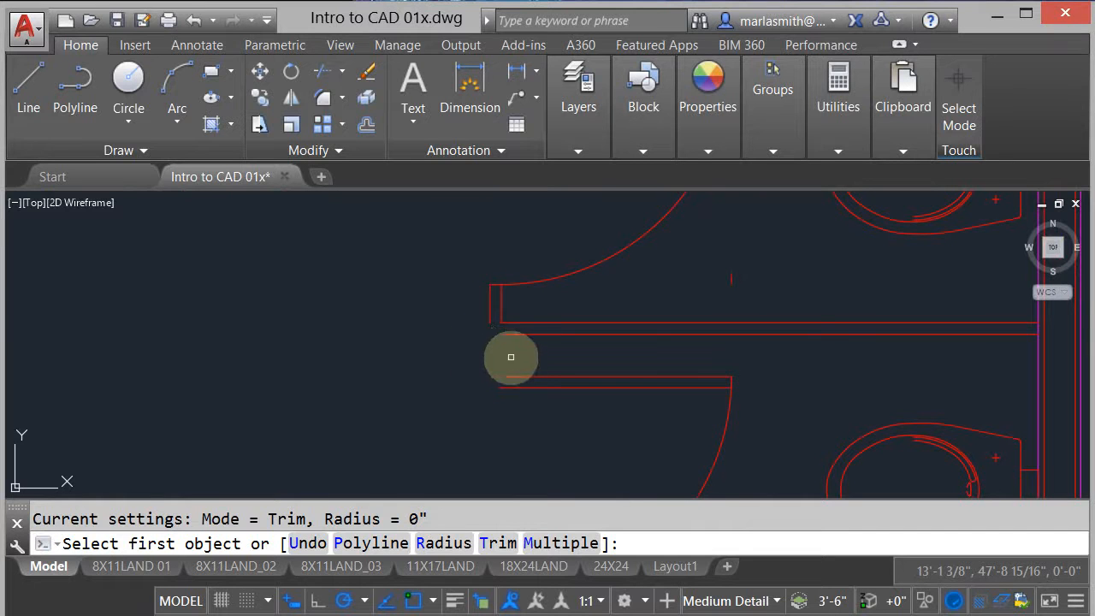
{"action": "scroll", "coordinate": [488, 291], "scroll_direction": "down", "scroll_amount": 2}
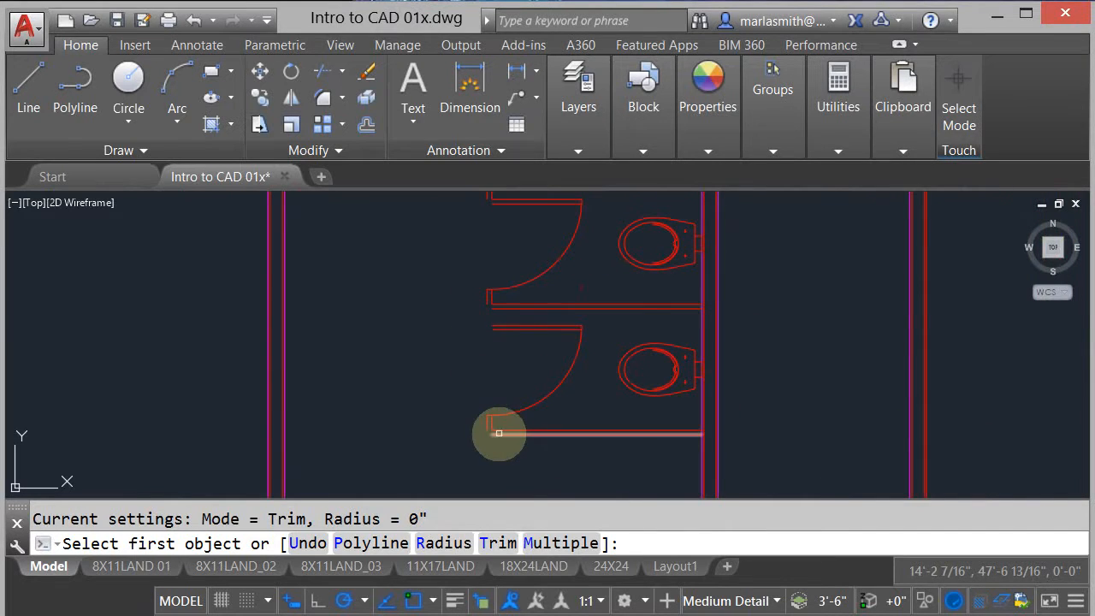
{"action": "scroll", "coordinate": [501, 433], "scroll_direction": "up", "scroll_amount": 2}
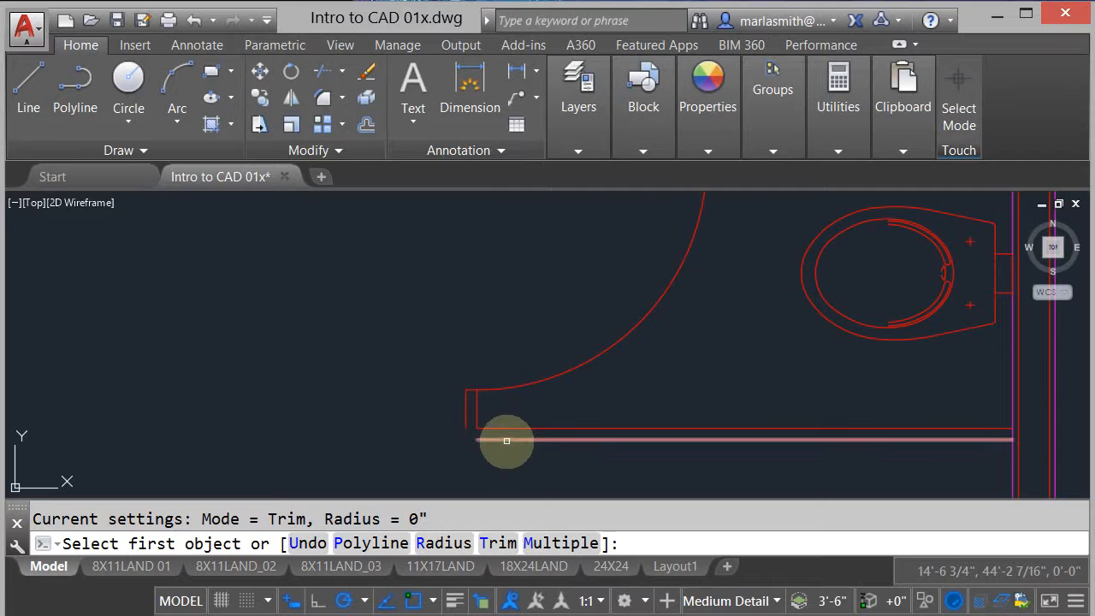
{"action": "left_click", "coordinate": [506, 441]}
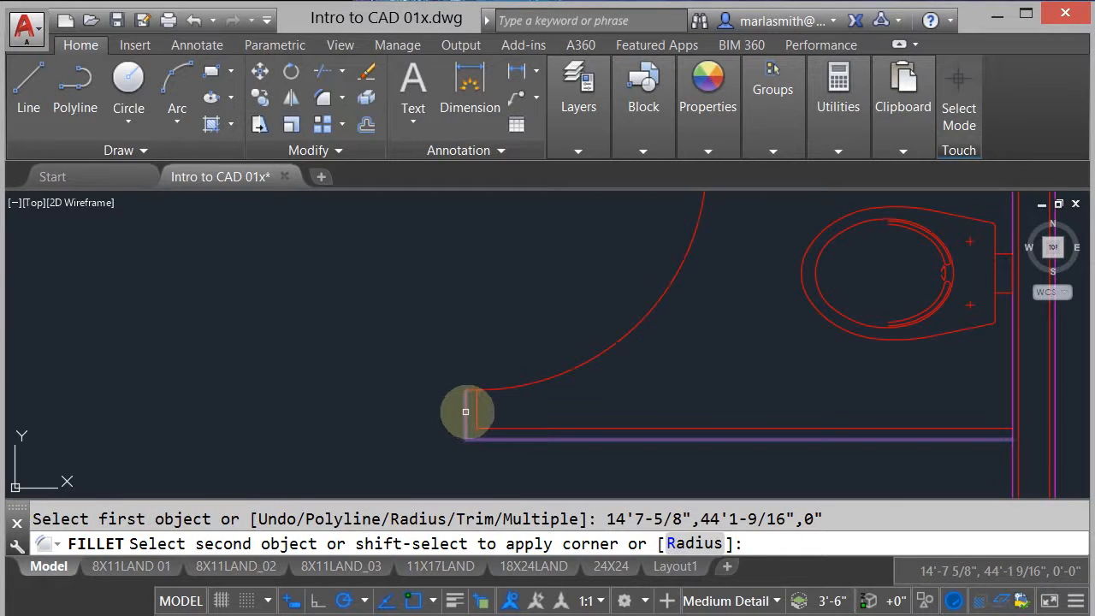
{"action": "left_click", "coordinate": [467, 411]}
{"action": "scroll", "coordinate": [505, 436], "scroll_direction": "down", "scroll_amount": 3}
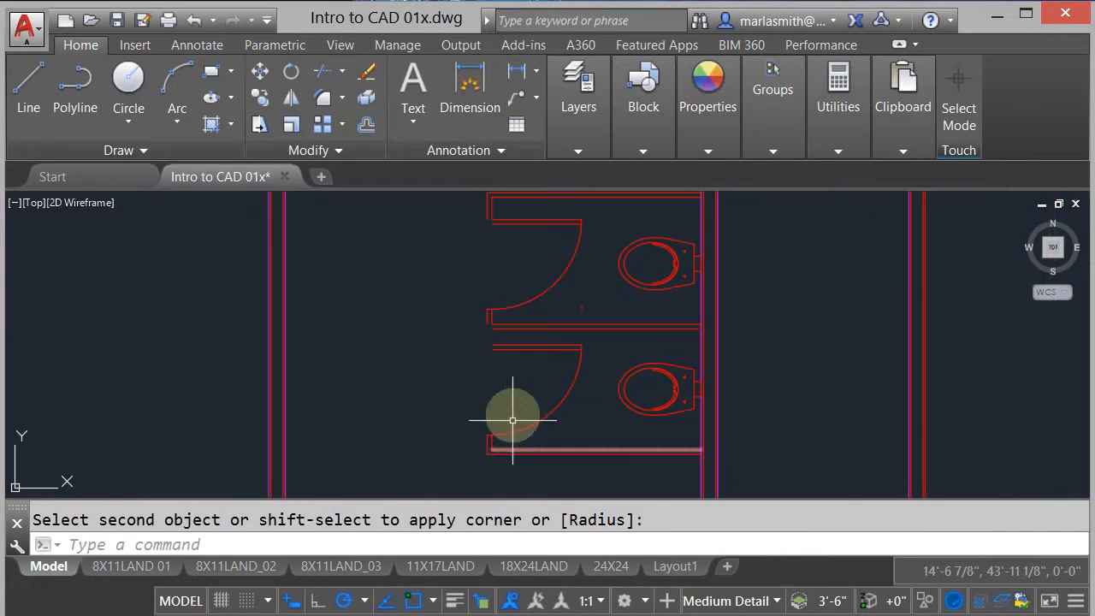
- Draw the lower stall's upper front post from the shared partition's end down to the door line and out to the outer post line
{"action": "scroll", "coordinate": [502, 305], "scroll_direction": "up", "scroll_amount": 3}
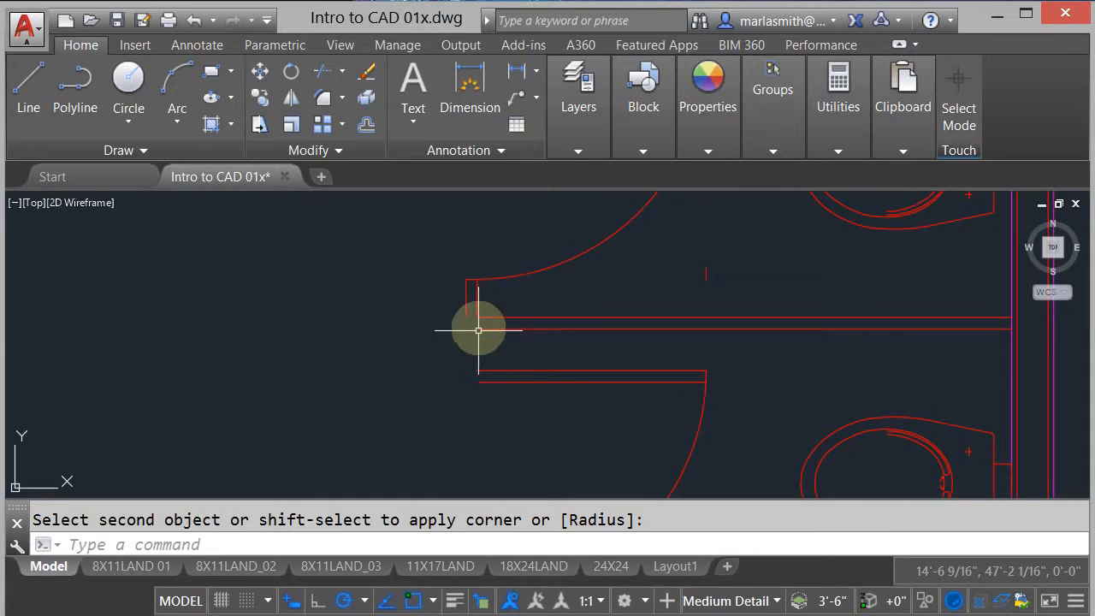
{"action": "left_click", "coordinate": [28, 95]}
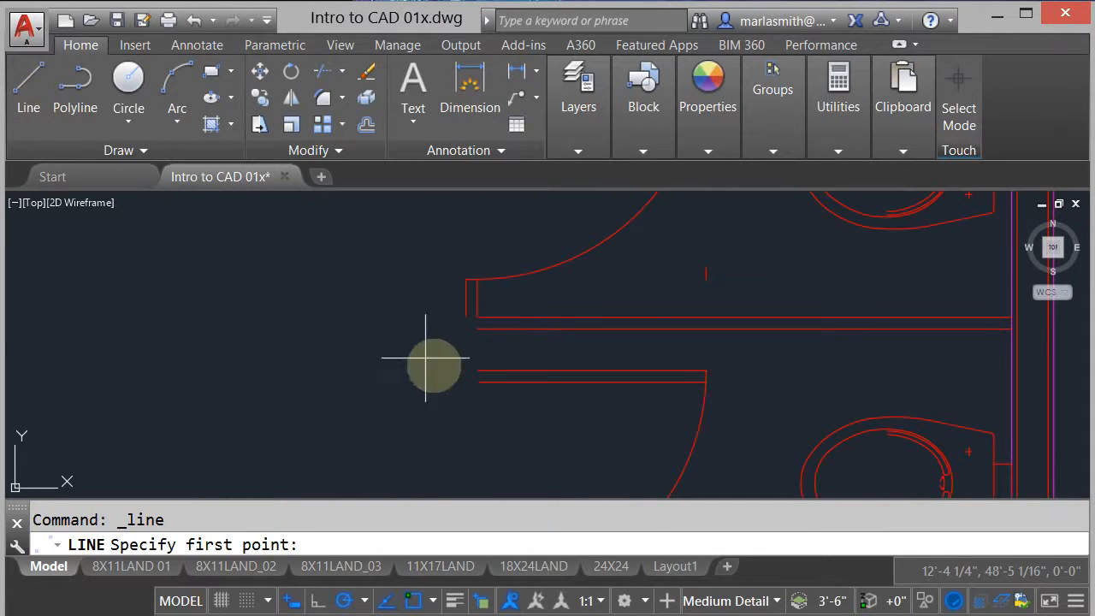
{"action": "left_click", "coordinate": [473, 327]}
{"action": "left_click", "coordinate": [476, 370]}
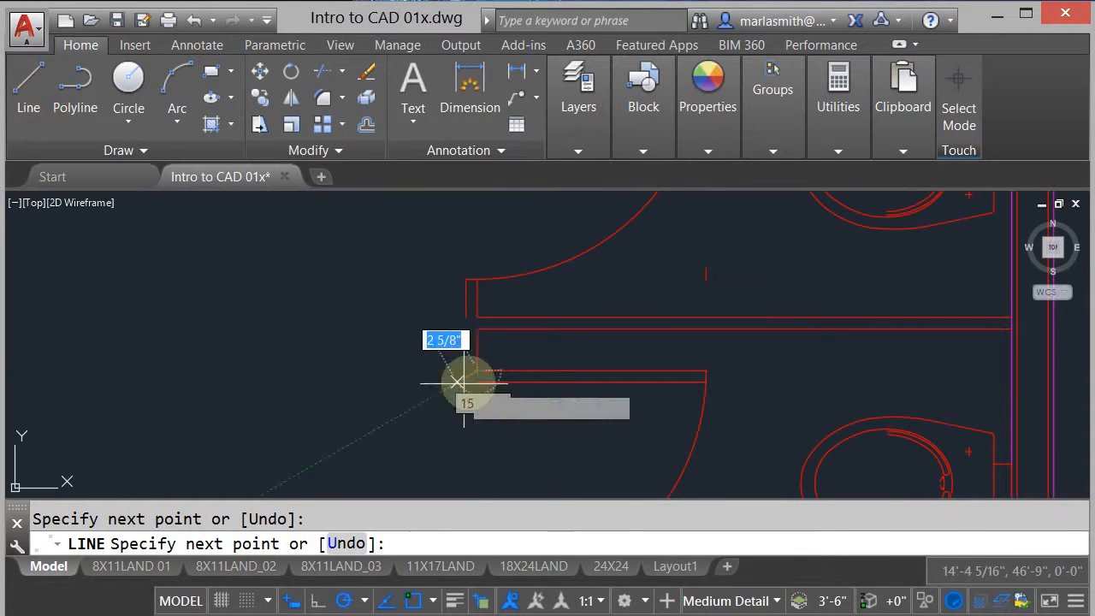
{"action": "scroll", "coordinate": [537, 355], "scroll_direction": "up", "scroll_amount": 4}
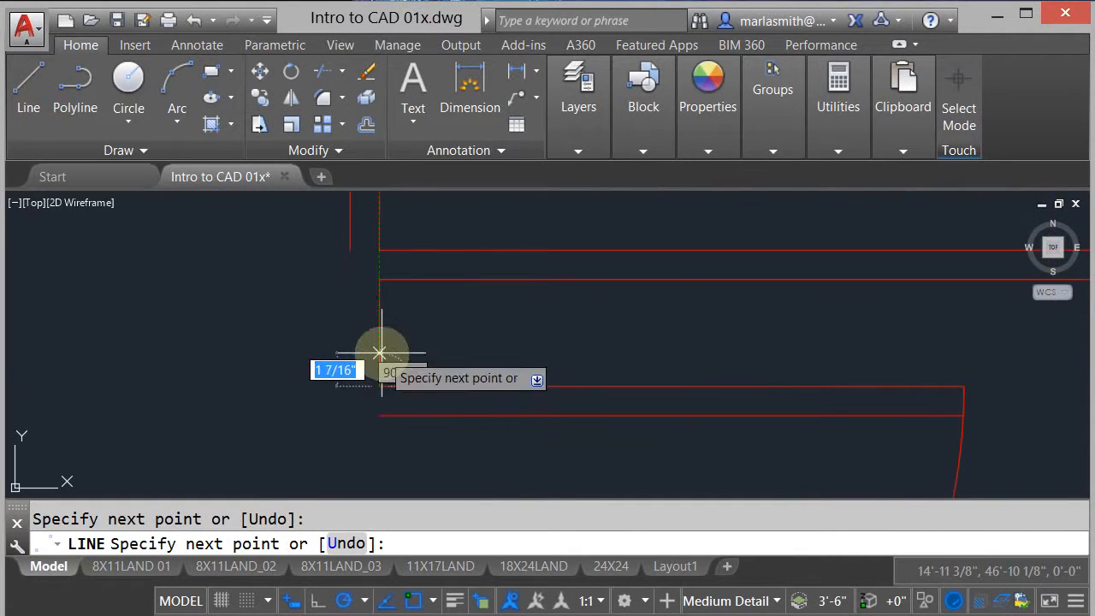
{"action": "scroll", "coordinate": [372, 308], "scroll_direction": "down", "scroll_amount": 4}
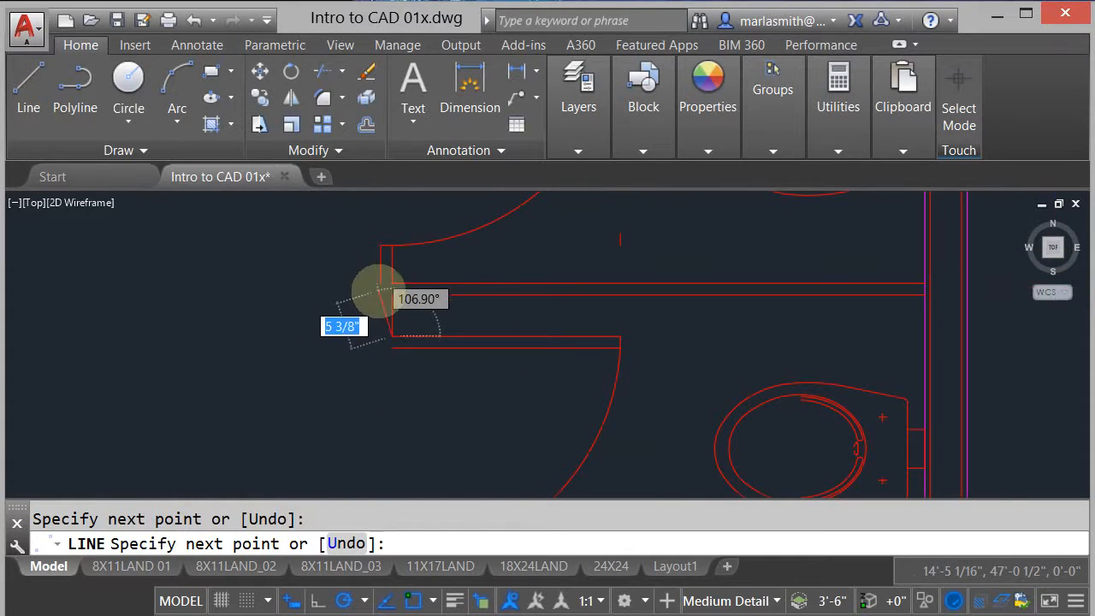
{"action": "scroll", "coordinate": [380, 290], "scroll_direction": "up", "scroll_amount": 4}
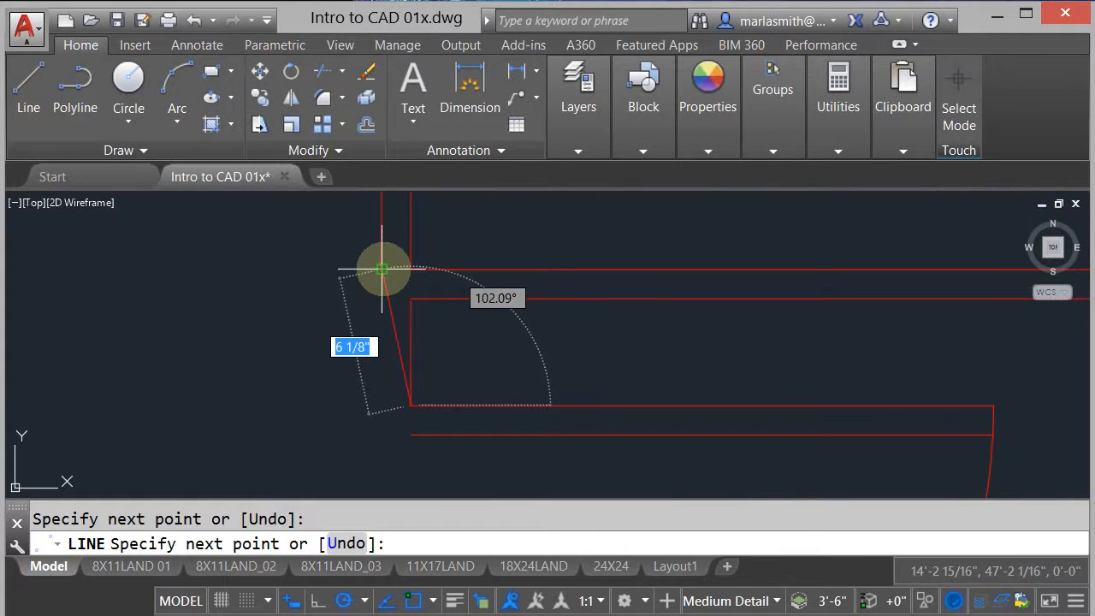
{"action": "mouse_move", "coordinate": [382, 269]}
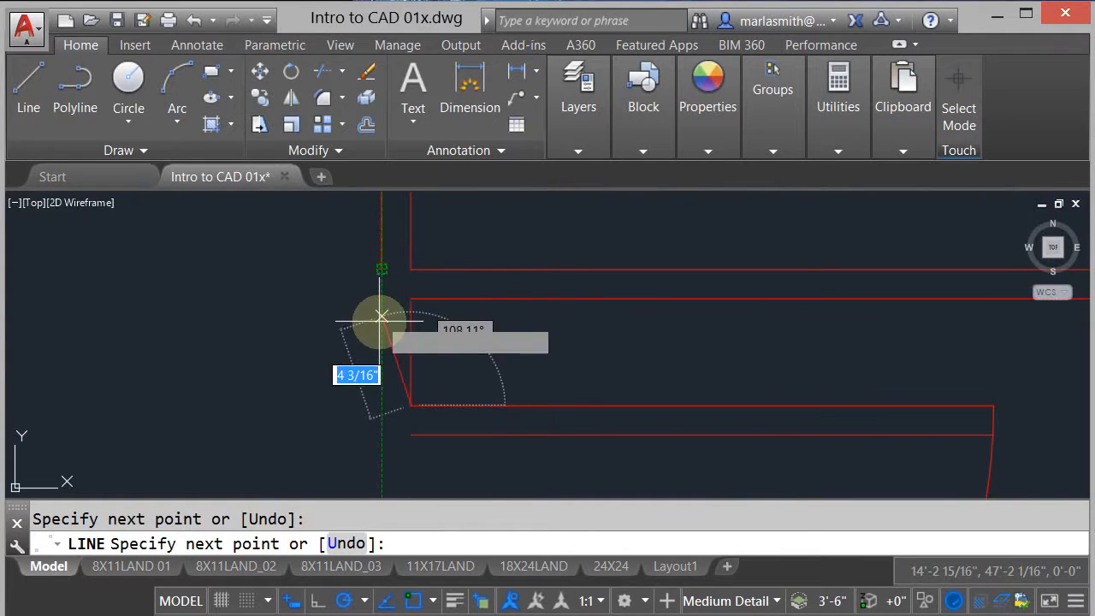
{"action": "left_click", "coordinate": [381, 404]}
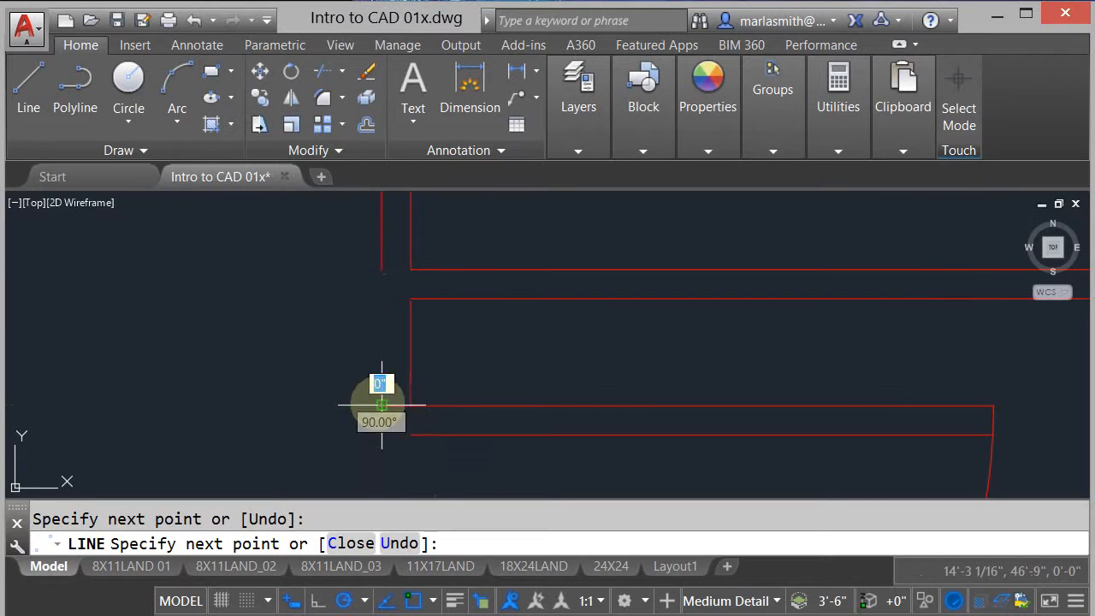
{"action": "right_click", "coordinate": [303, 315]}
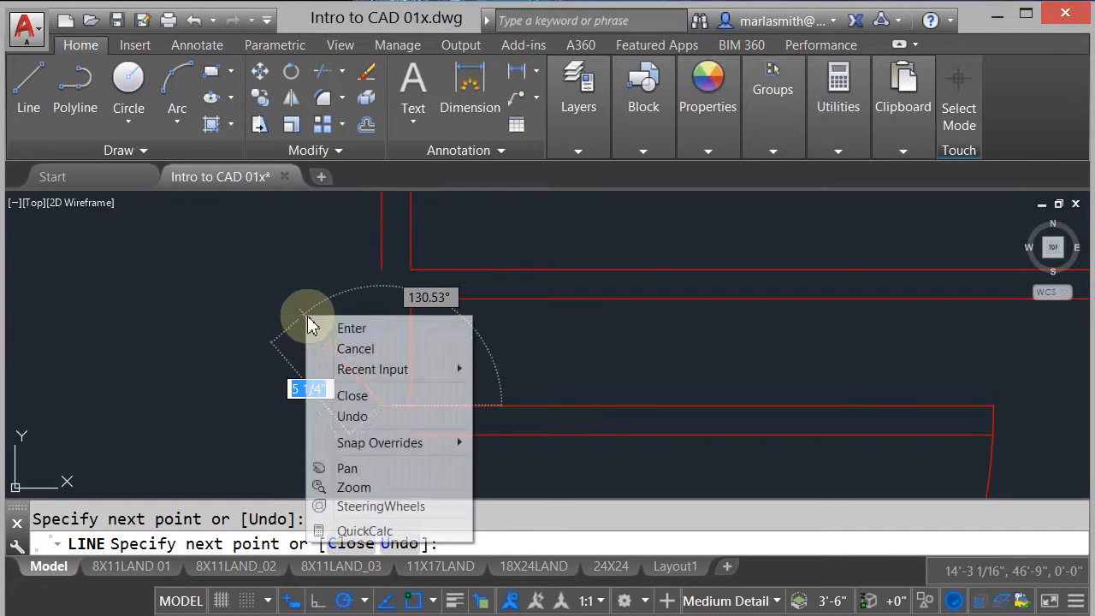
{"action": "left_click", "coordinate": [325, 324]}
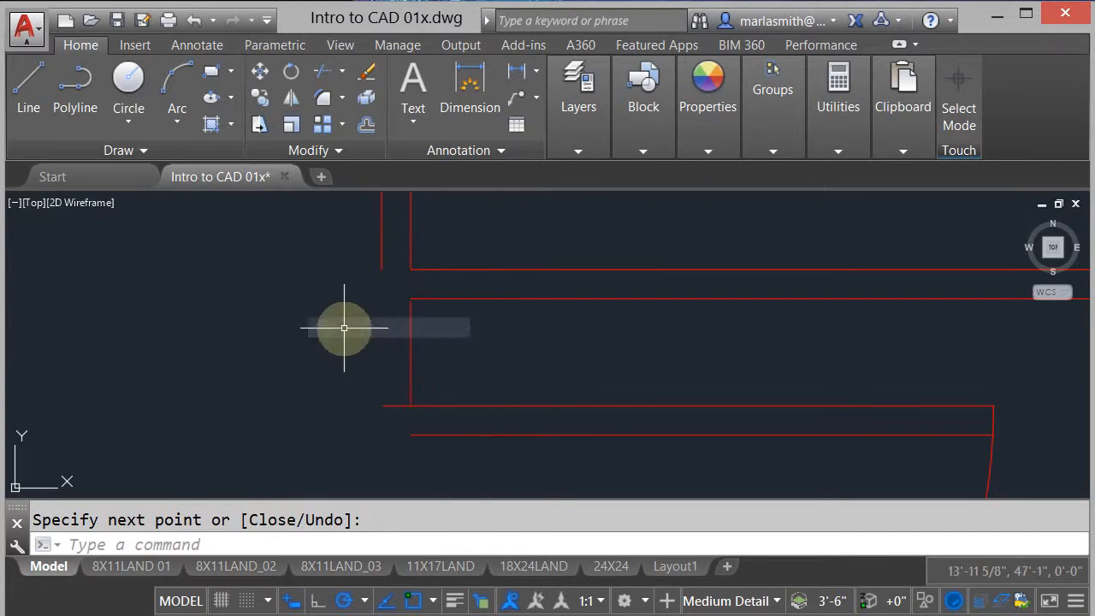
- Stretch the outer front post line's lower end down to the new line's outer end to close the post between the two stalls
{"action": "left_click", "coordinate": [389, 248]}
{"action": "left_click", "coordinate": [349, 272]}
{"action": "left_click", "coordinate": [381, 268]}
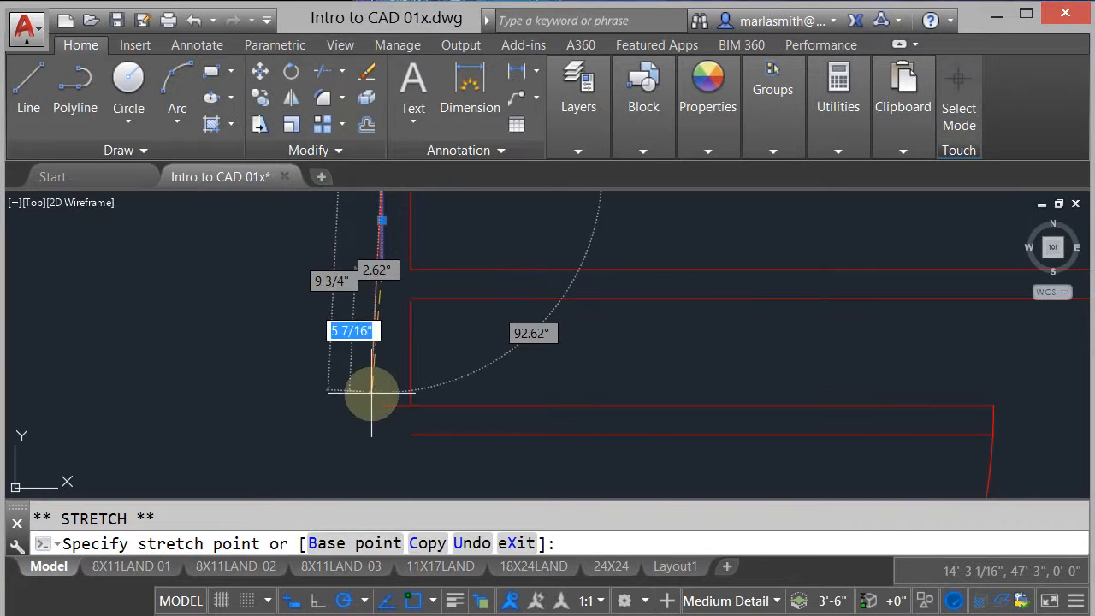
{"action": "left_click", "coordinate": [382, 404]}
{"action": "scroll", "coordinate": [449, 324], "scroll_direction": "down", "scroll_amount": 2}
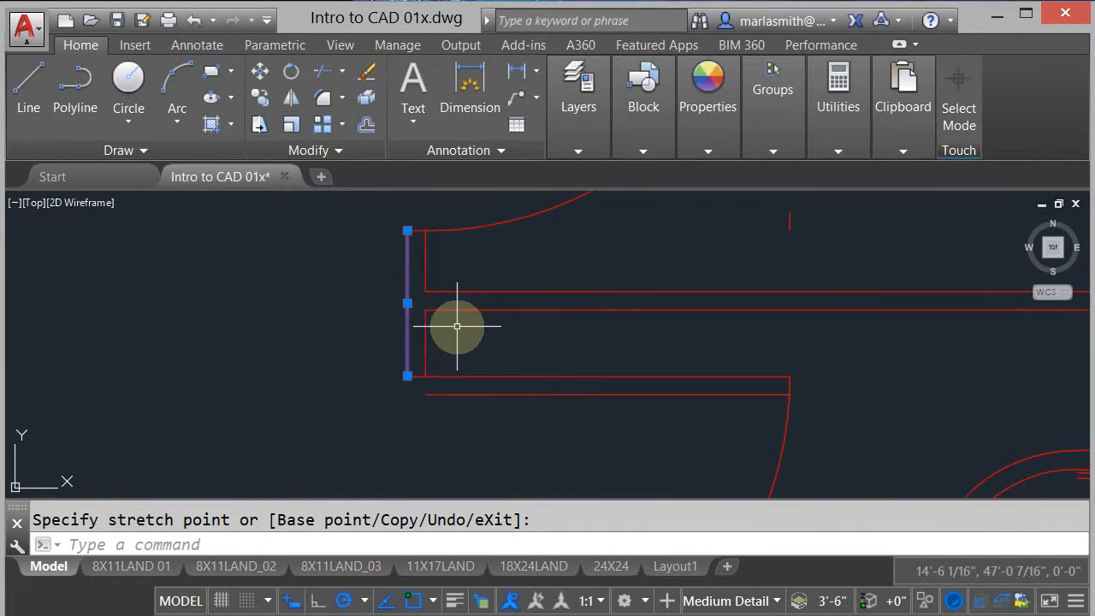
{"action": "key", "text": "Escape"}
- Review the women's restroom stalls and the unenclosed ADA toilet within the overall building floor plan
{"action": "scroll", "coordinate": [459, 323], "scroll_direction": "down", "scroll_amount": 3}
{"action": "scroll", "coordinate": [460, 297], "scroll_direction": "down", "scroll_amount": 2}
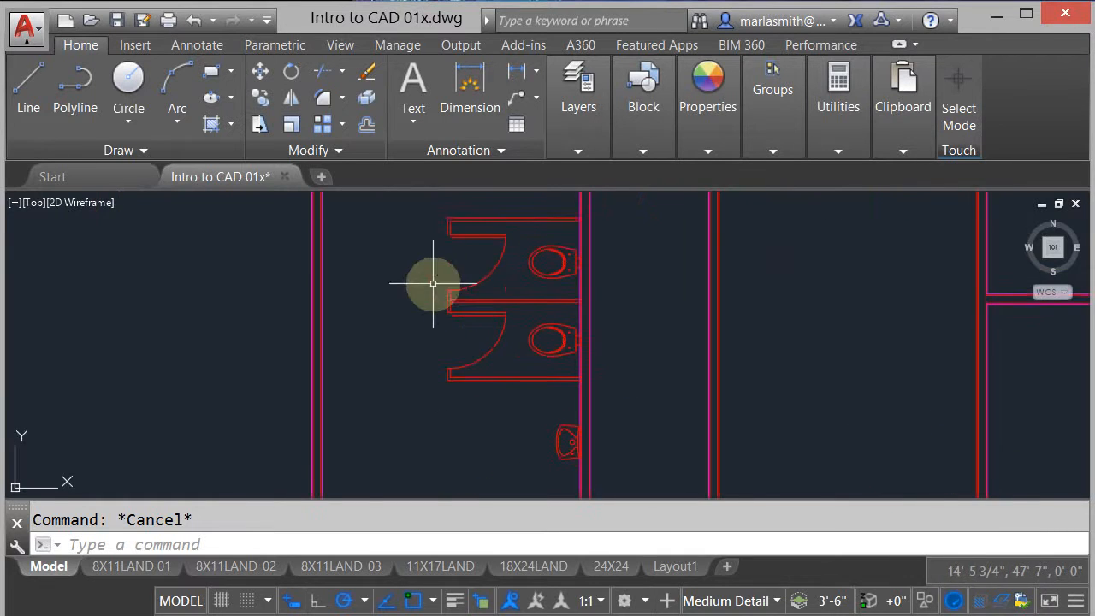
{"action": "middle_click_drag", "start_coordinate": [435, 286], "coordinate": [488, 399]}
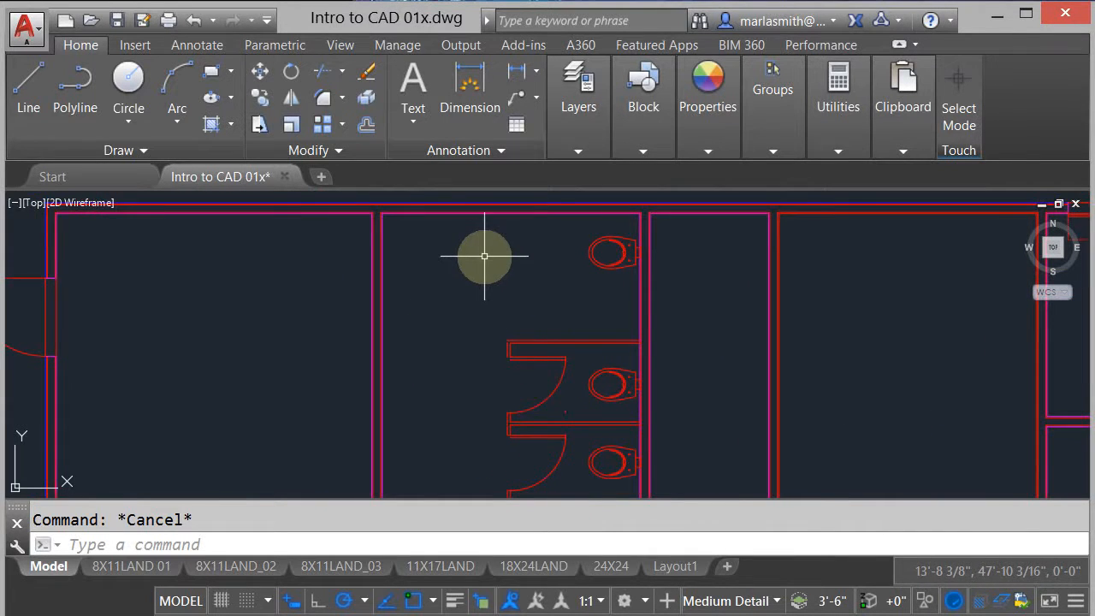
{"action": "scroll", "coordinate": [486, 249], "scroll_direction": "down", "scroll_amount": 3}
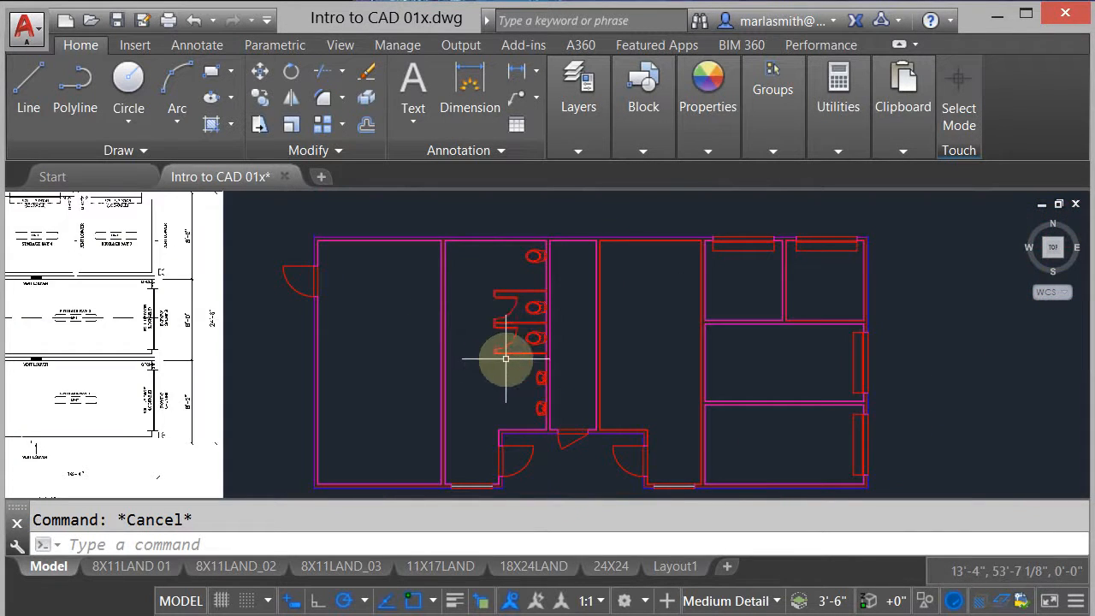
{"action": "scroll", "coordinate": [526, 349], "scroll_direction": "up", "scroll_amount": 2}
{"action": "middle_click_drag", "start_coordinate": [537, 286], "coordinate": [403, 299]}
{"action": "scroll", "coordinate": [404, 290], "scroll_direction": "down", "scroll_amount": 2}
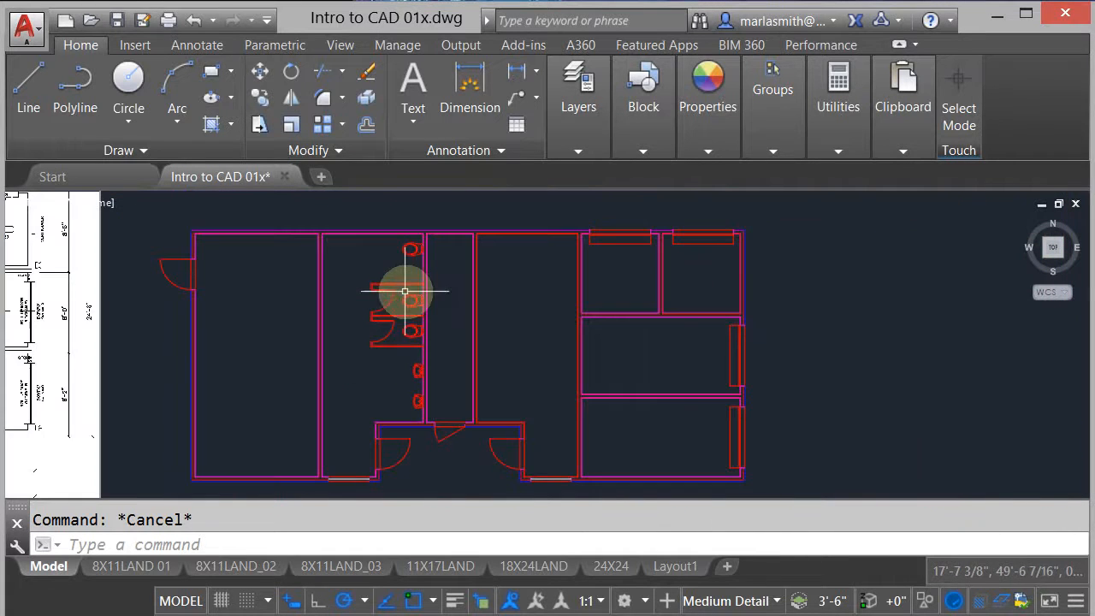